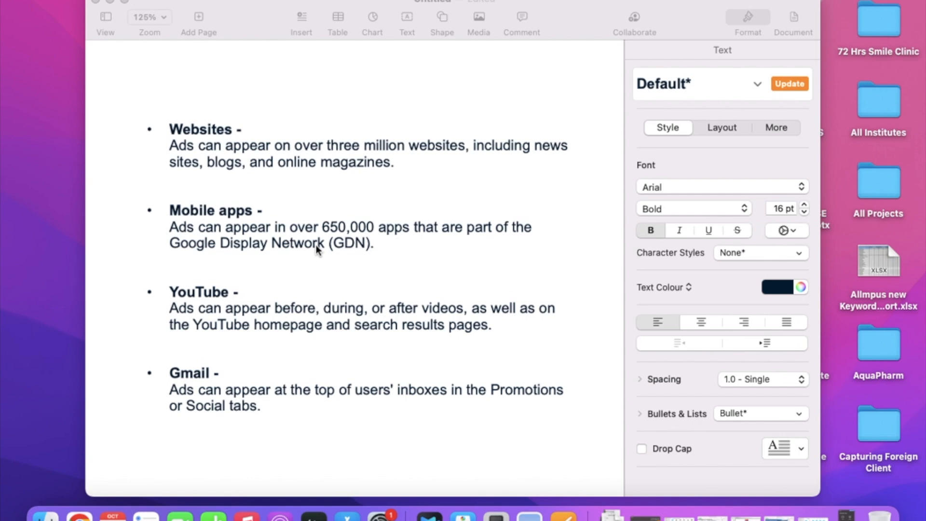
# Switch to Google Ads in the Chrome browser and start creating a new campaign from the Overview page.
pyautogui.click(81, 487)
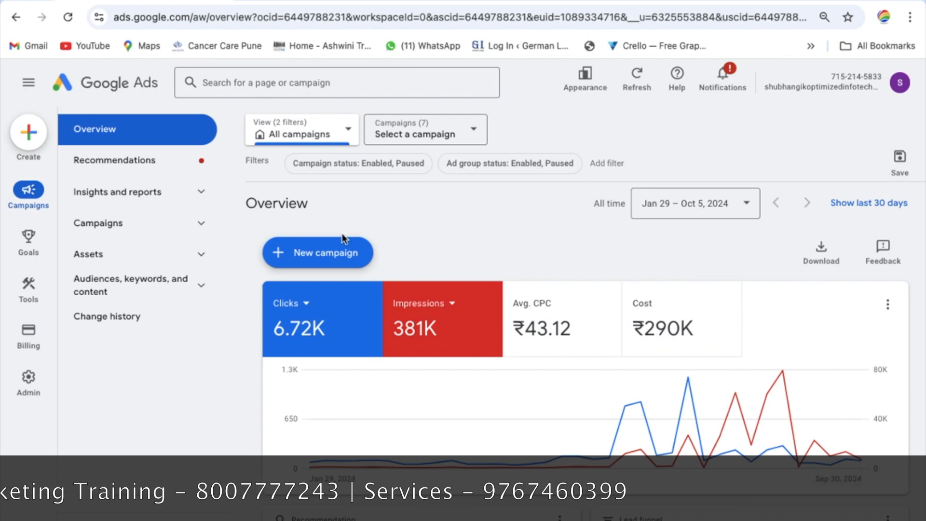
pyautogui.click(317, 255)
pyautogui.click(333, 260)
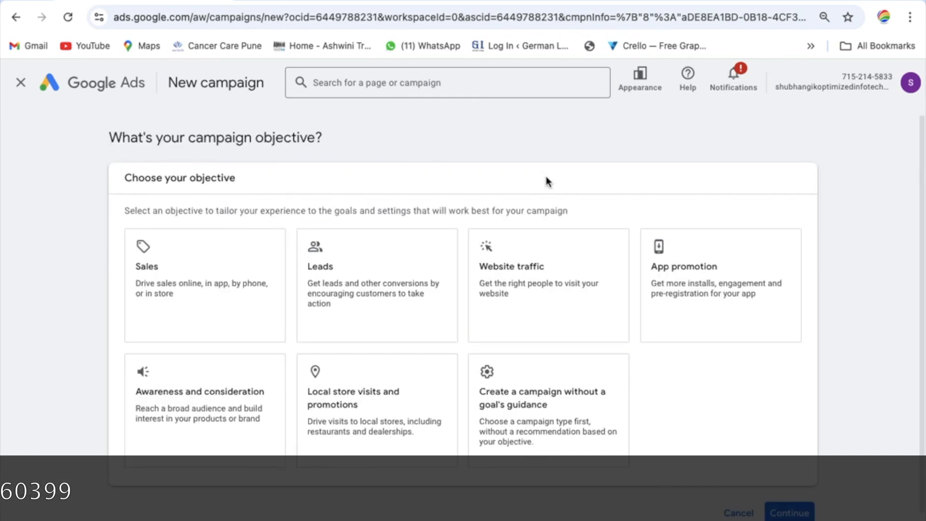
# Choose Leads as the campaign objective and continue with the account-default conversion goals.
pyautogui.click(320, 290)
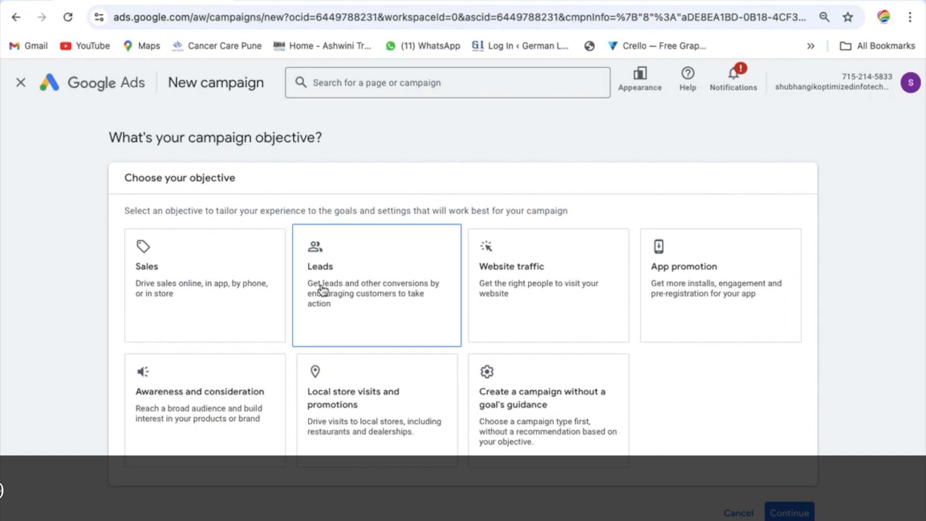
pyautogui.click(531, 289)
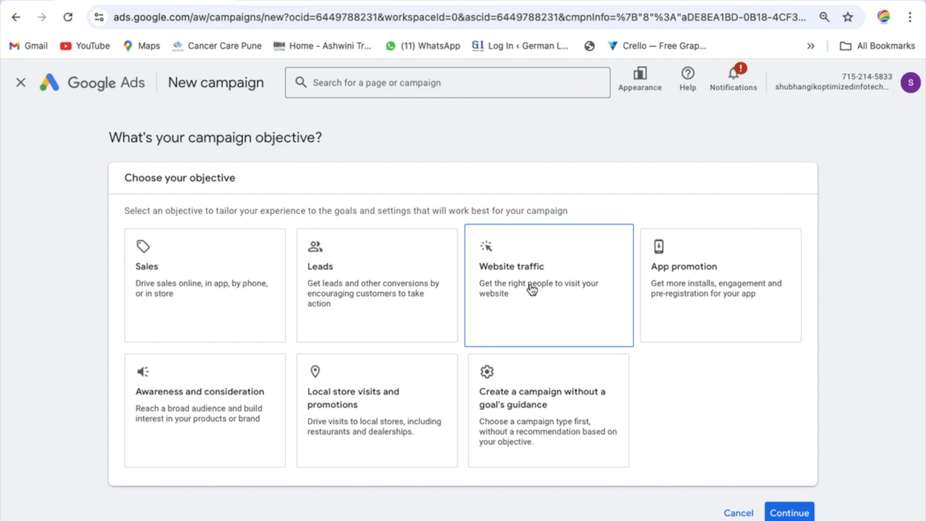
pyautogui.click(380, 289)
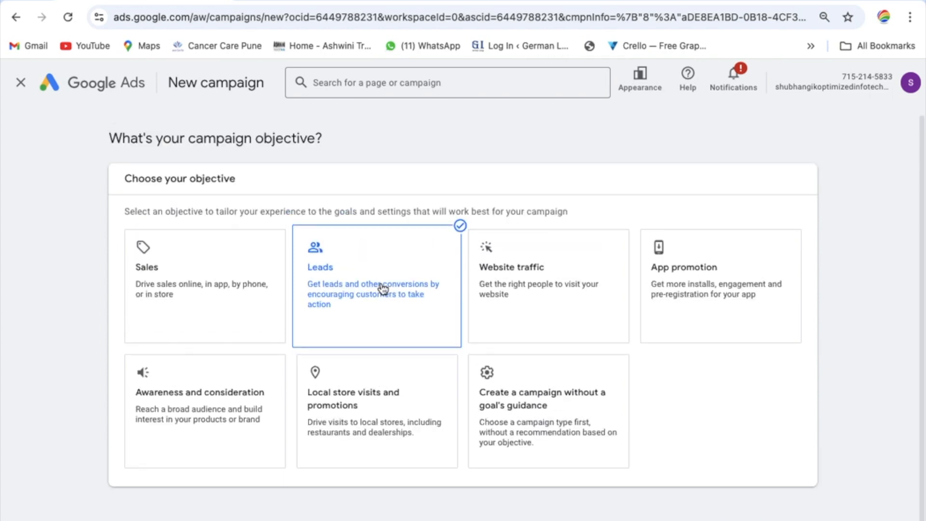
pyautogui.scroll(-1, 384, 289)
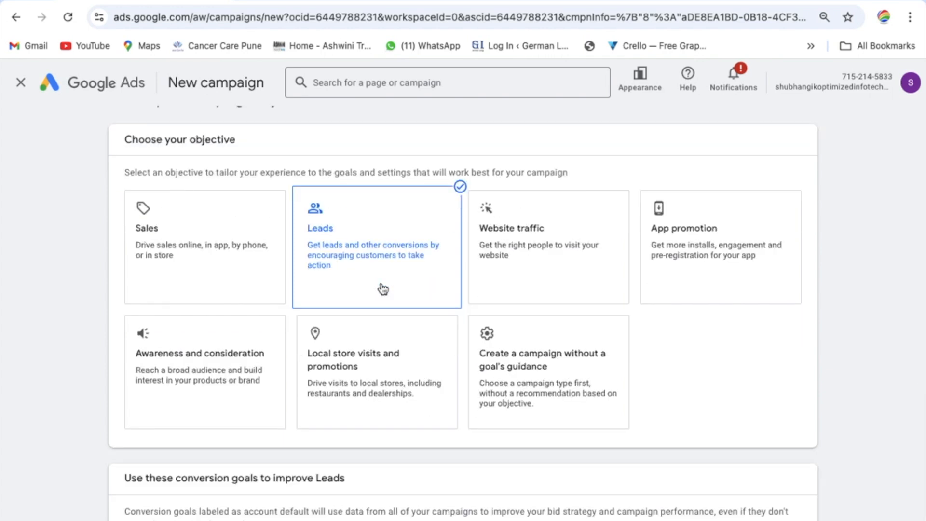
pyautogui.scroll(-6, 383, 289)
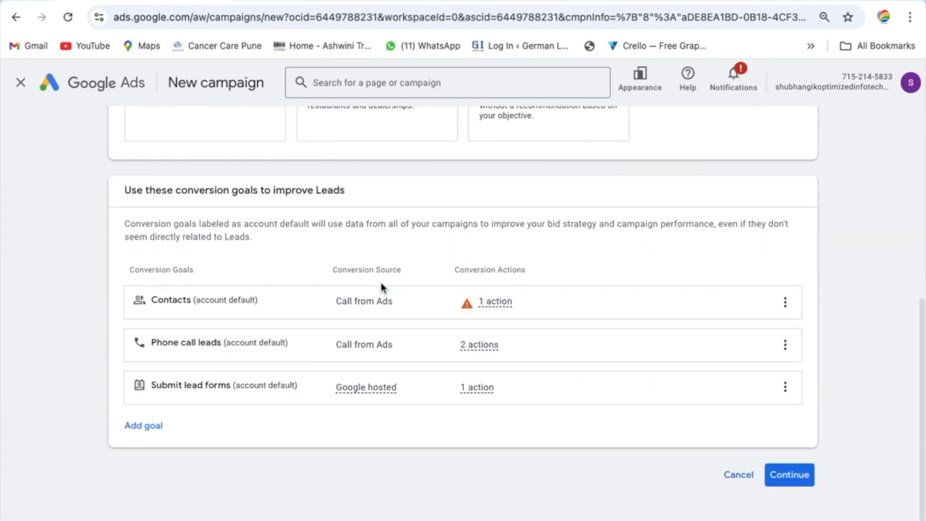
pyautogui.click(796, 470)
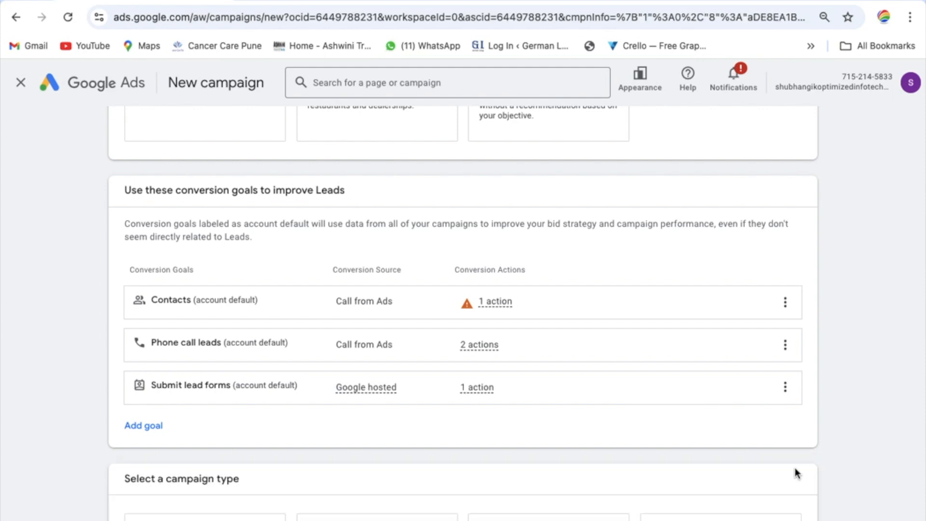
# Choose Display as the campaign type for the new campaign.
pyautogui.scroll(-7, 650, 331)
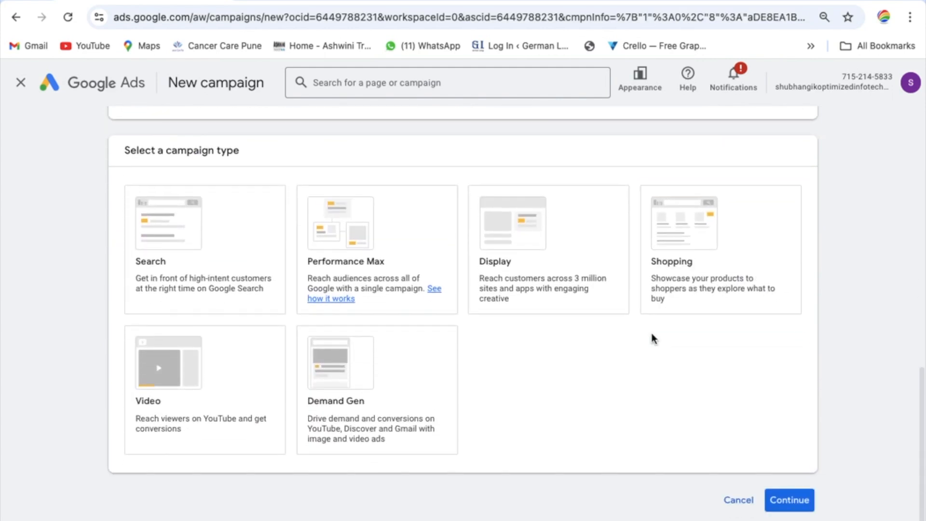
pyautogui.scroll(-1, 653, 338)
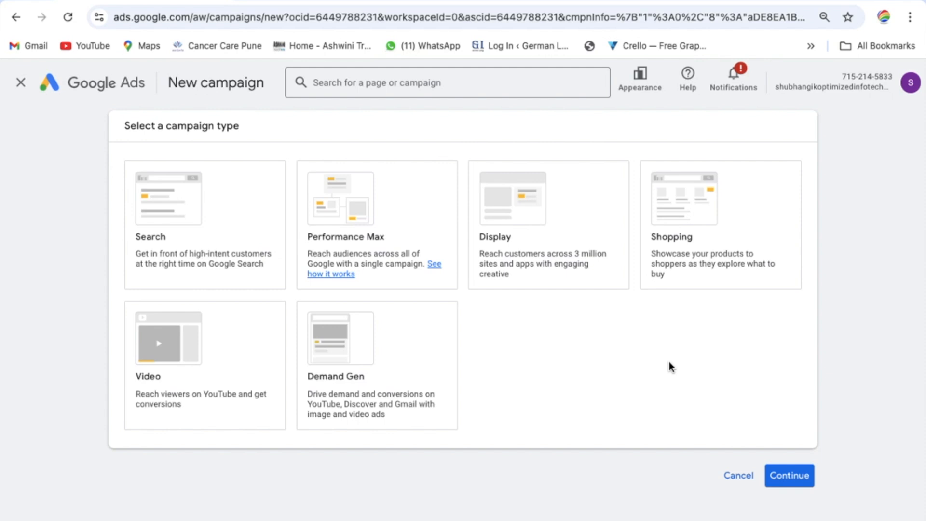
pyautogui.click(175, 261)
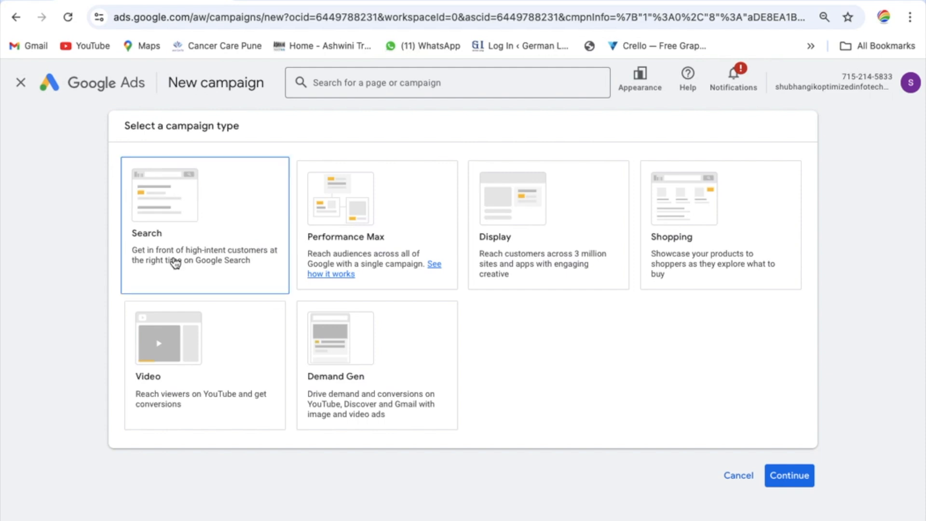
pyautogui.click(378, 212)
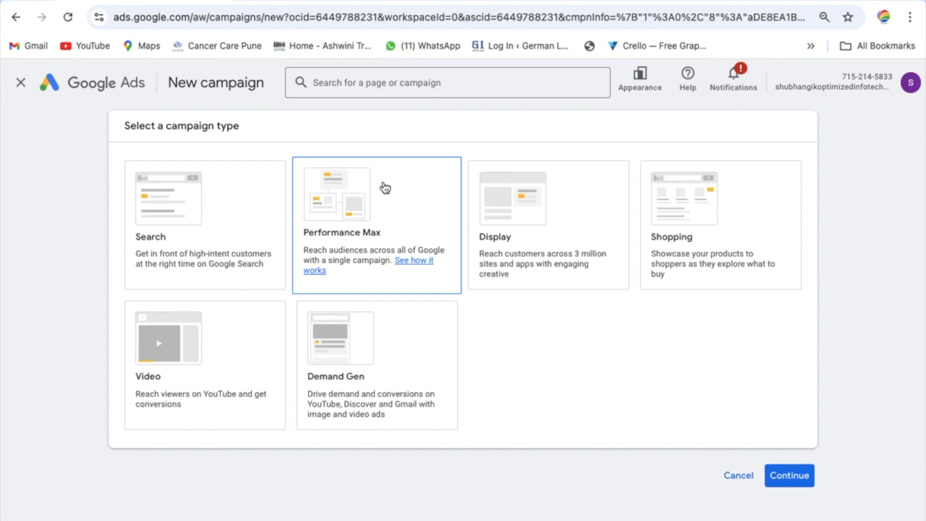
pyautogui.click(527, 191)
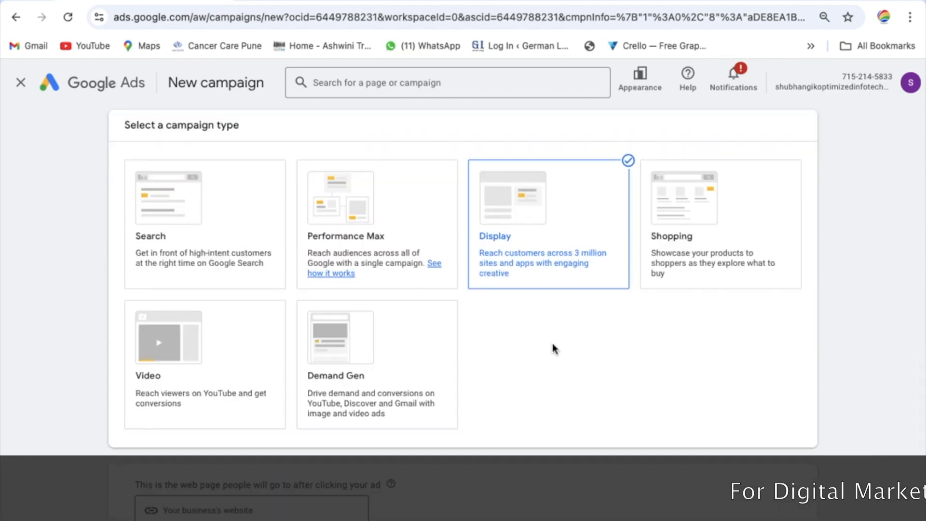
pyautogui.scroll(-2, 552, 349)
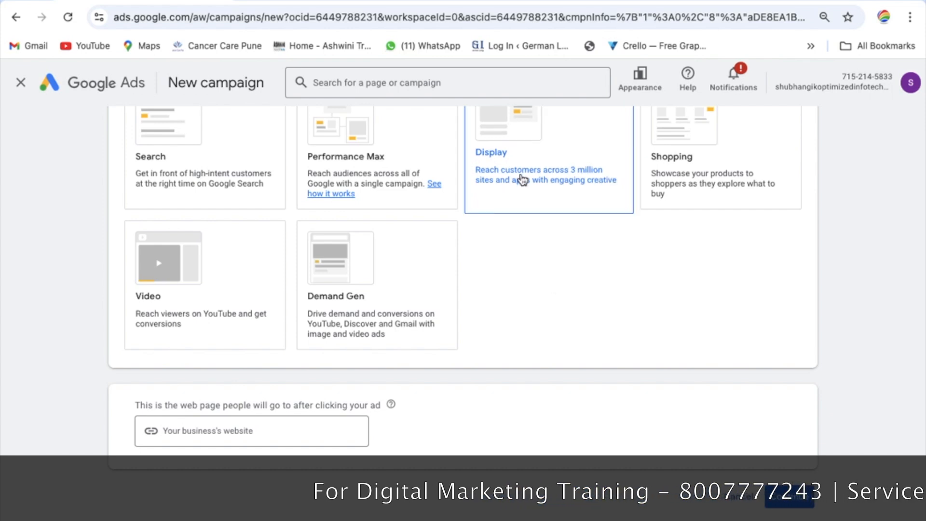
pyautogui.click(188, 429)
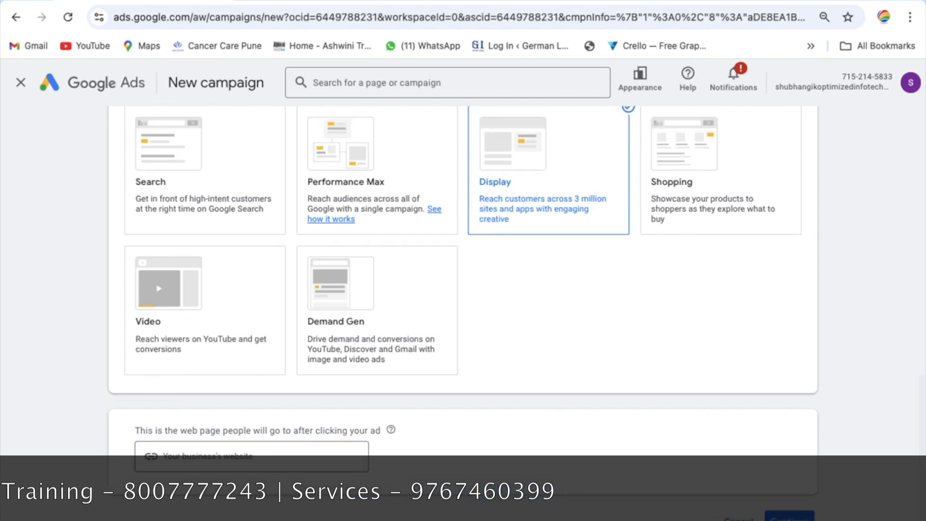
# Open IndiaBIX's Logical Reasoning Questions and Answers page in a new tab and examine the display ads on it.
pyautogui.click(246, 1)
pyautogui.click(328, 13)
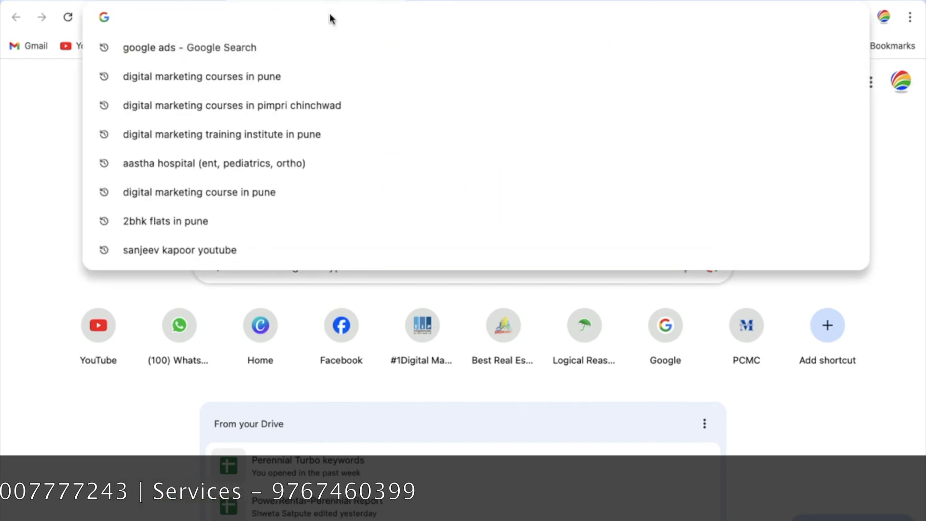
pyautogui.write('ind')
pyautogui.press('Return')
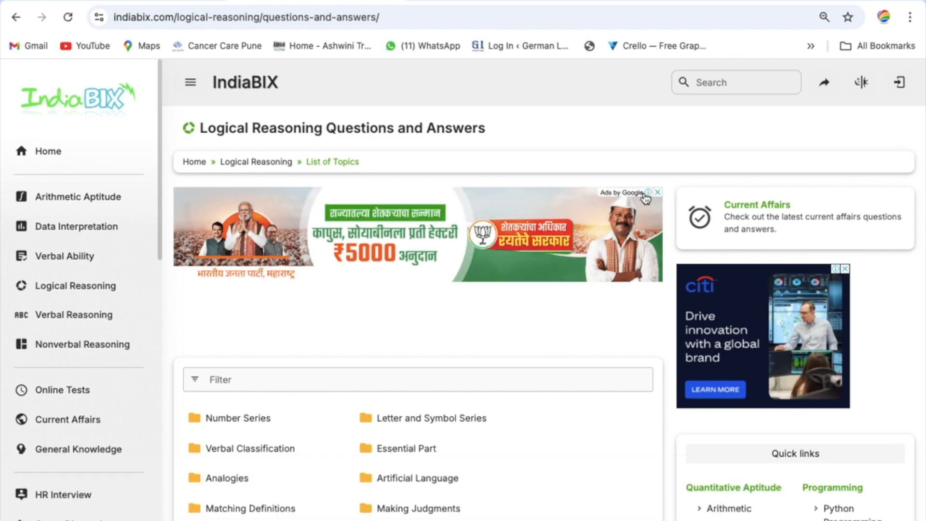
pyautogui.scroll(5, 653, 195)
pyautogui.scroll(-5, 653, 195)
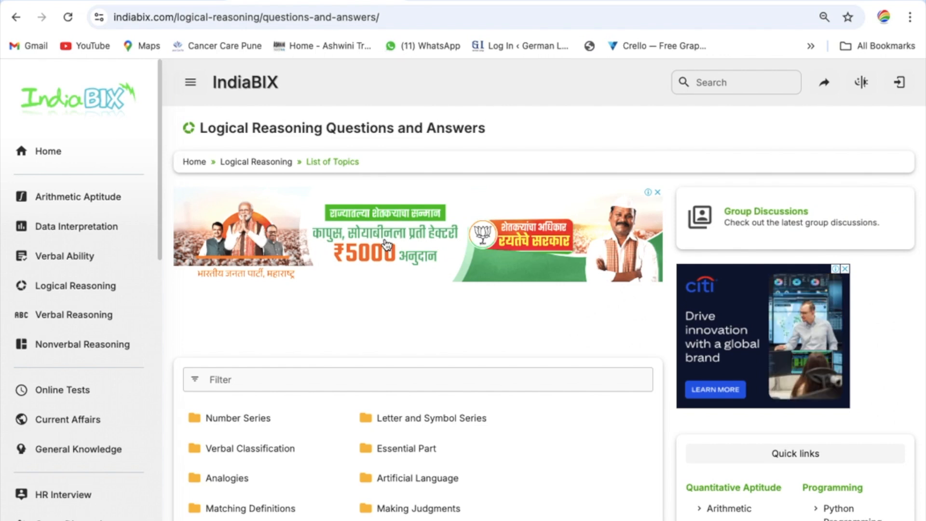
# Open the "Digital Marketing Courses in Pimpri Chinchwad with Placements" page in another new tab and look through its content.
pyautogui.hotkey('ctrl', 't')
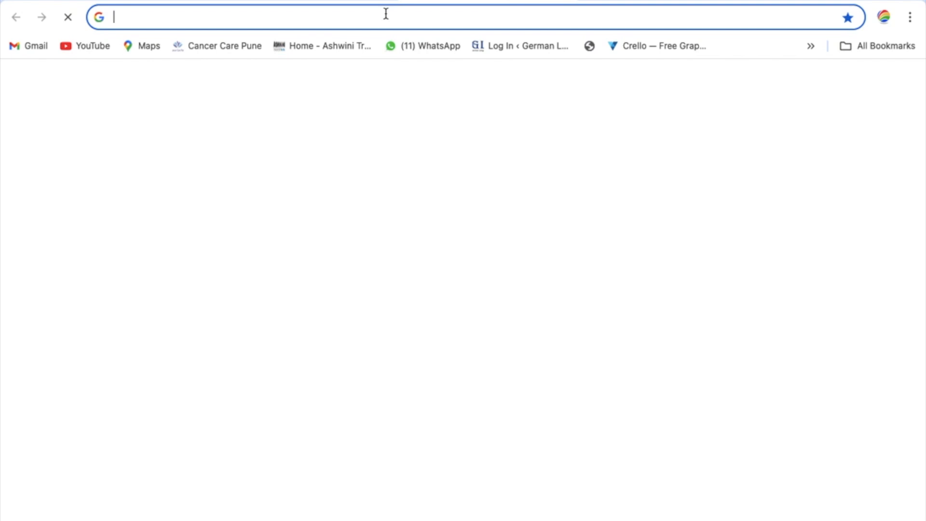
pyautogui.write('mil')
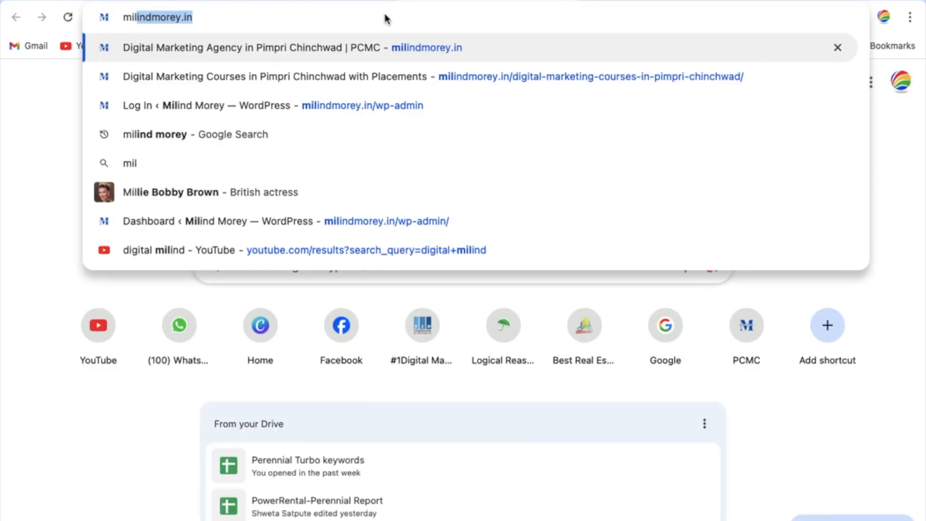
pyautogui.press('Down')
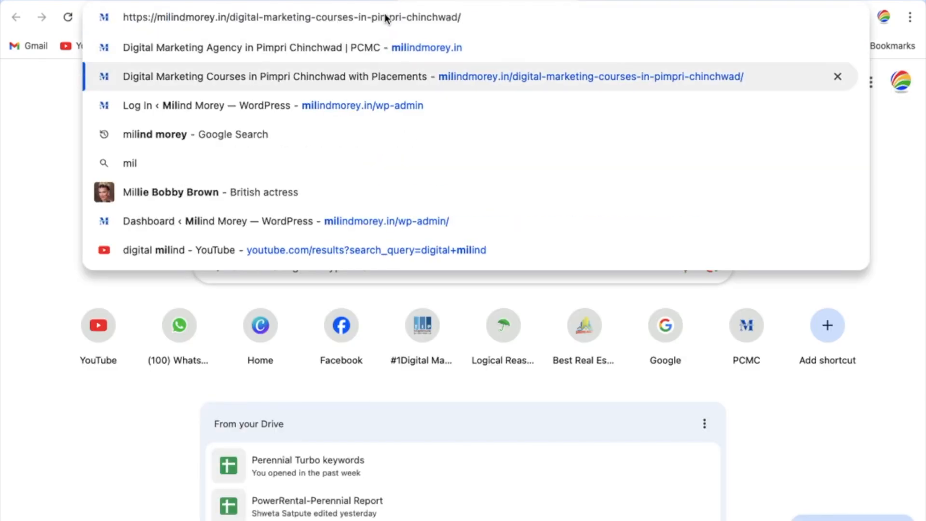
pyautogui.click(400, 77)
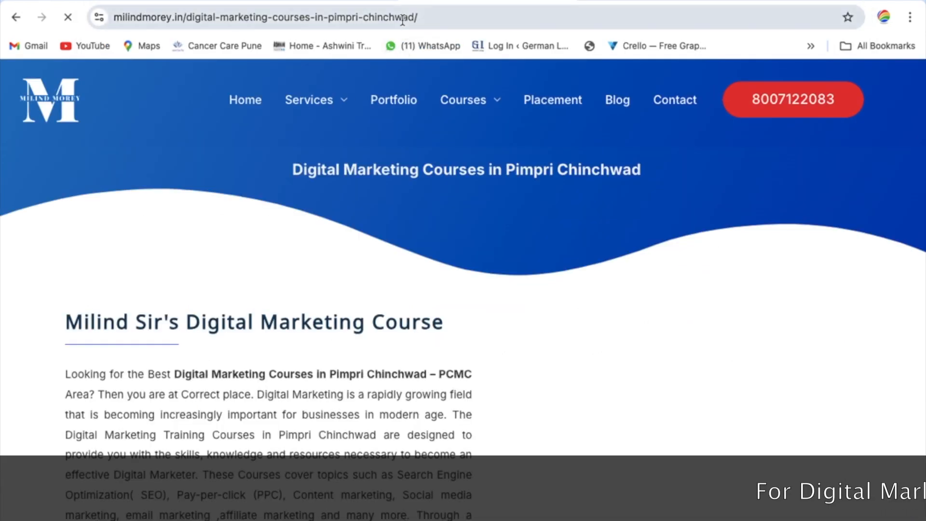
pyautogui.click(401, 16)
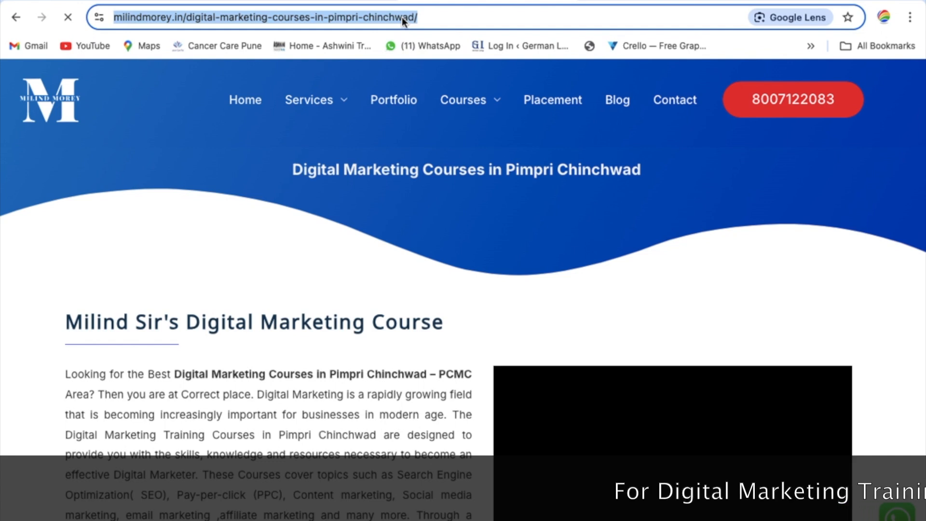
pyautogui.click(459, 14)
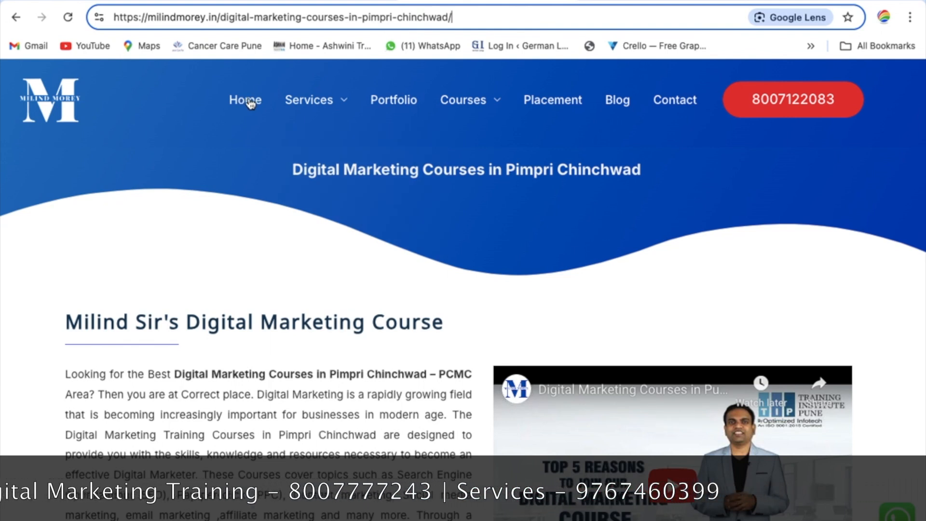
pyautogui.scroll(-10, 343, 270)
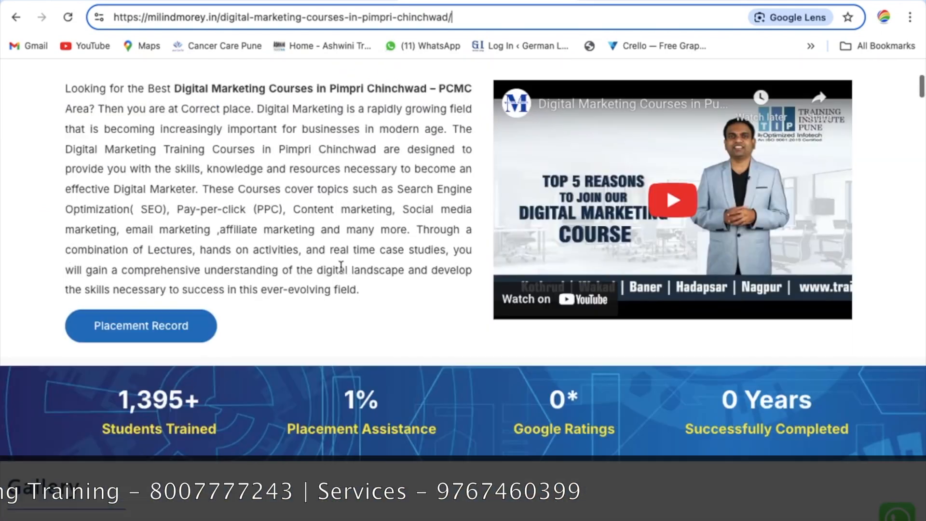
pyautogui.scroll(-15, 341, 273)
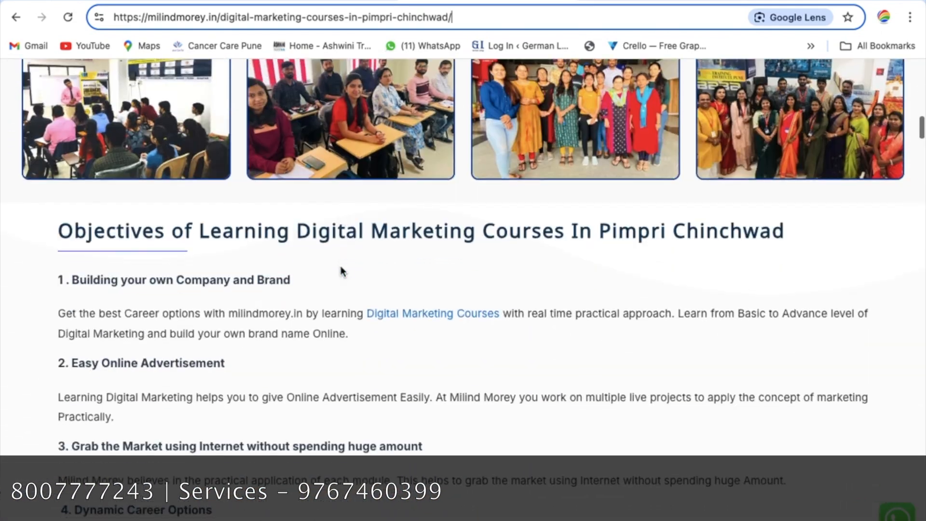
pyautogui.scroll(-15, 341, 267)
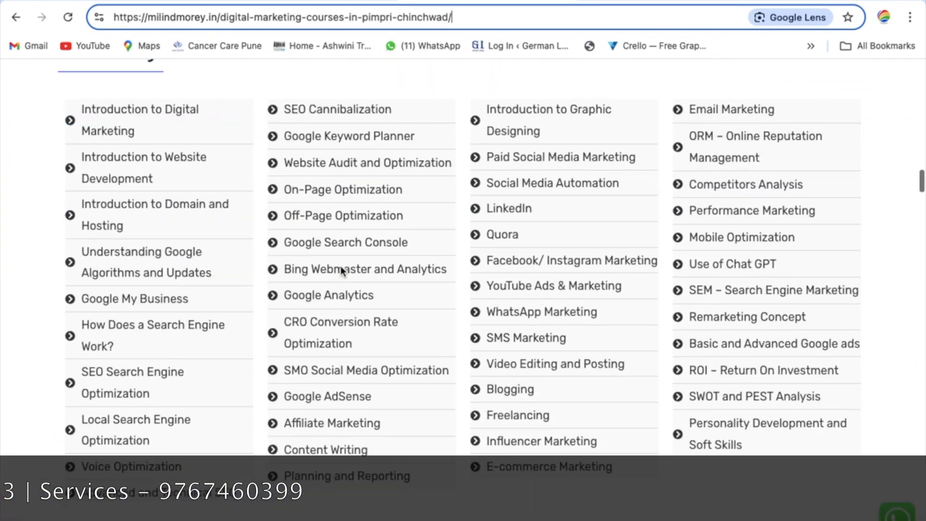
pyautogui.scroll(-8, 341, 266)
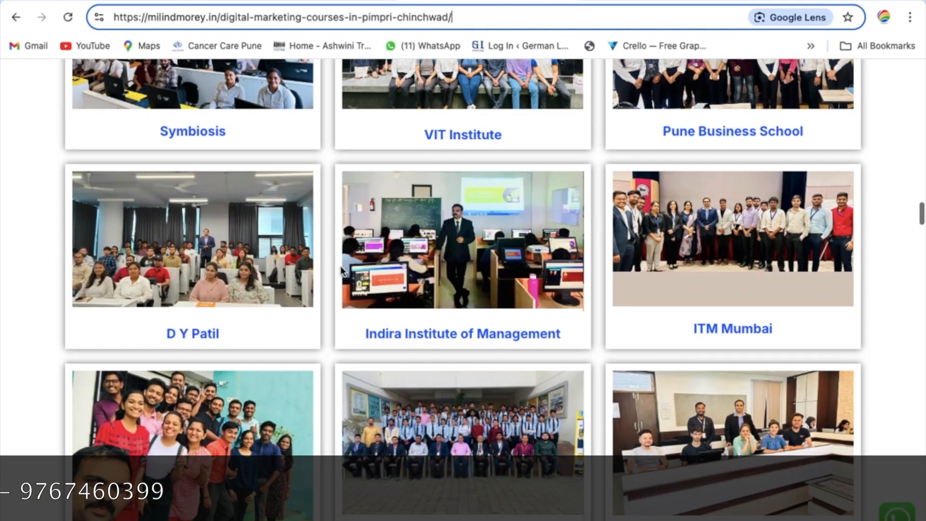
pyautogui.scroll(-5, 341, 271)
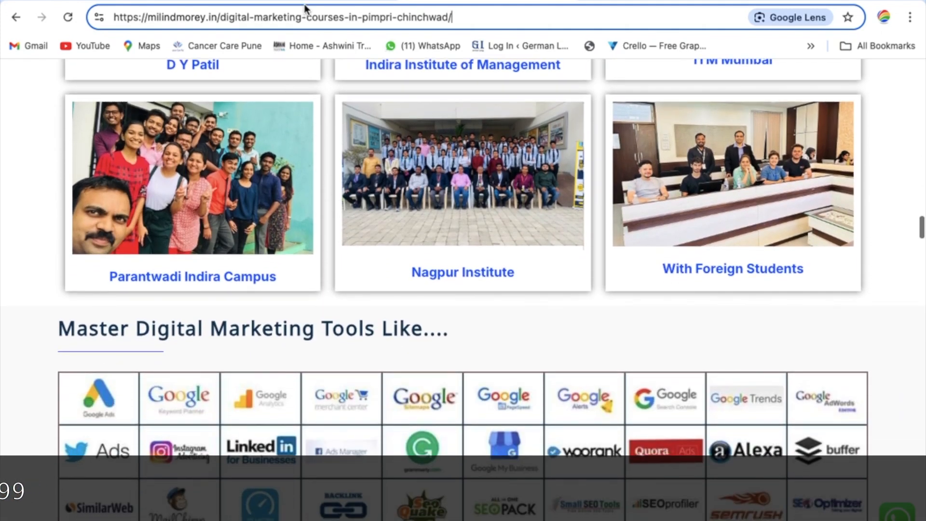
# Copy the Pimpri Chinchwad course page's address into the Display campaign as the web page people reach from the ad, and continue.
pyautogui.click(300, 19)
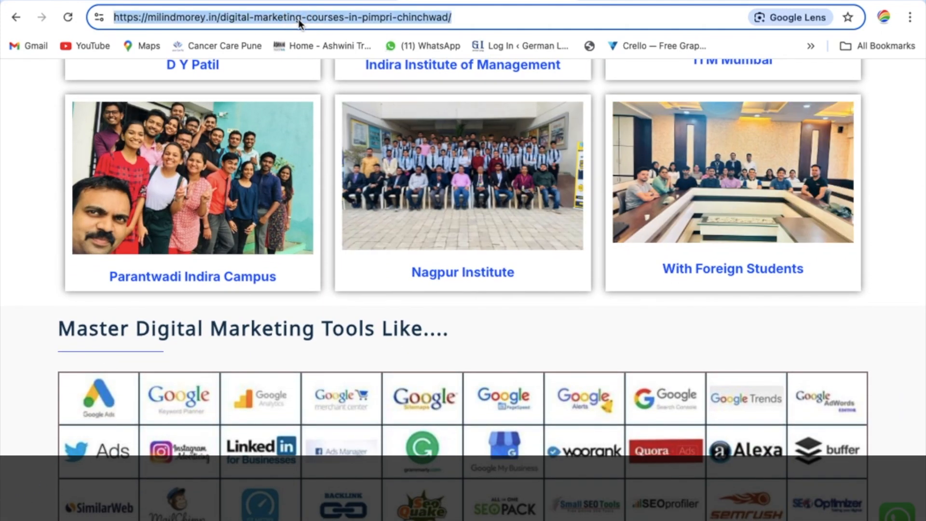
pyautogui.click(186, 1)
pyautogui.click(235, 459)
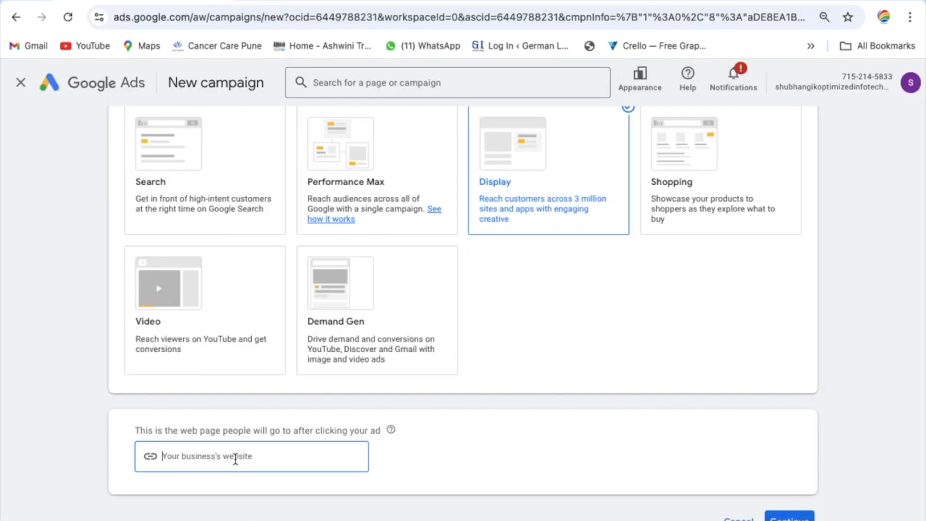
pyautogui.scroll(-1, 545, 400)
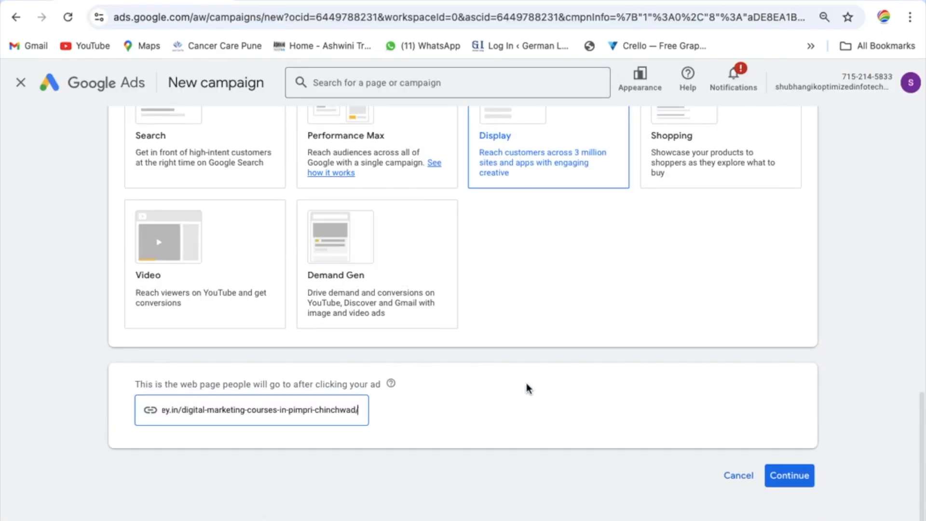
pyautogui.click(793, 473)
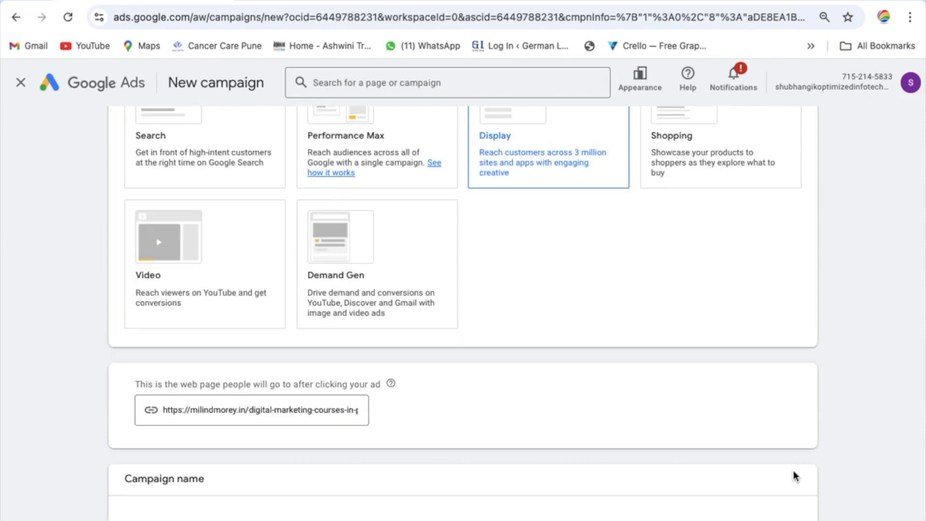
# Name the campaign "MM- DN - 5th Oct" and continue to the campaign settings.
pyautogui.click(183, 393)
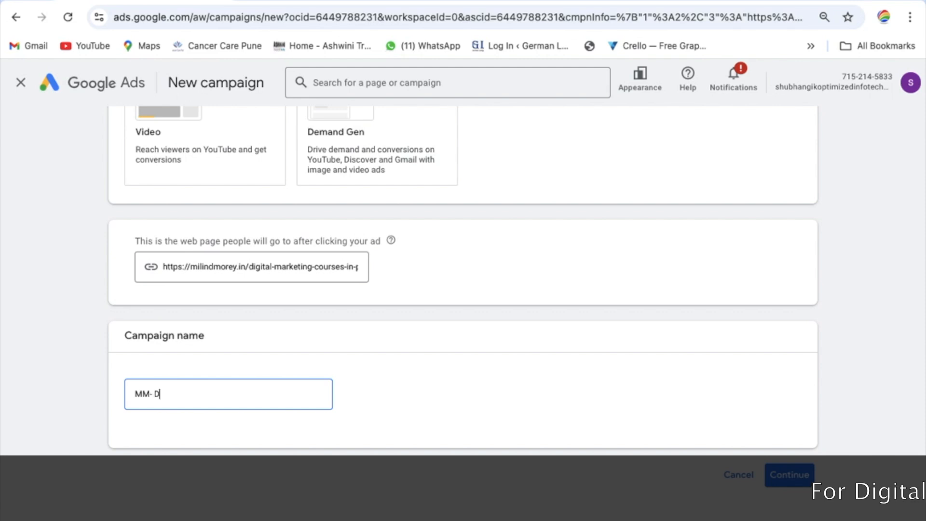
pyautogui.write('-')
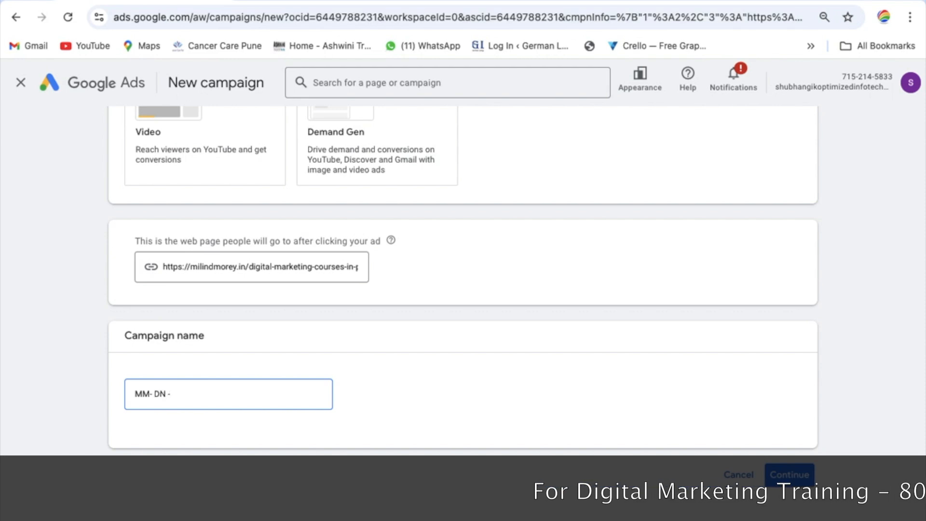
pyautogui.write(' 5')
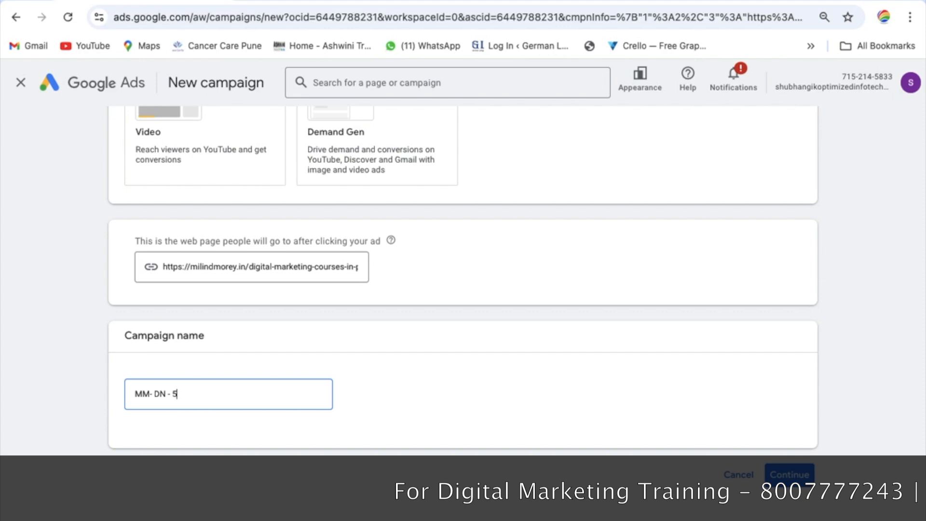
pyautogui.write('th Oc')
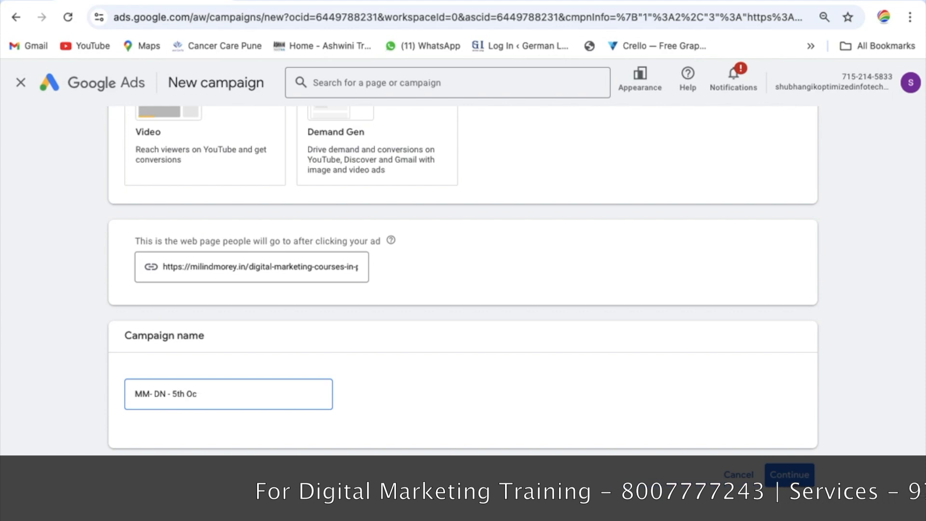
pyautogui.write('t')
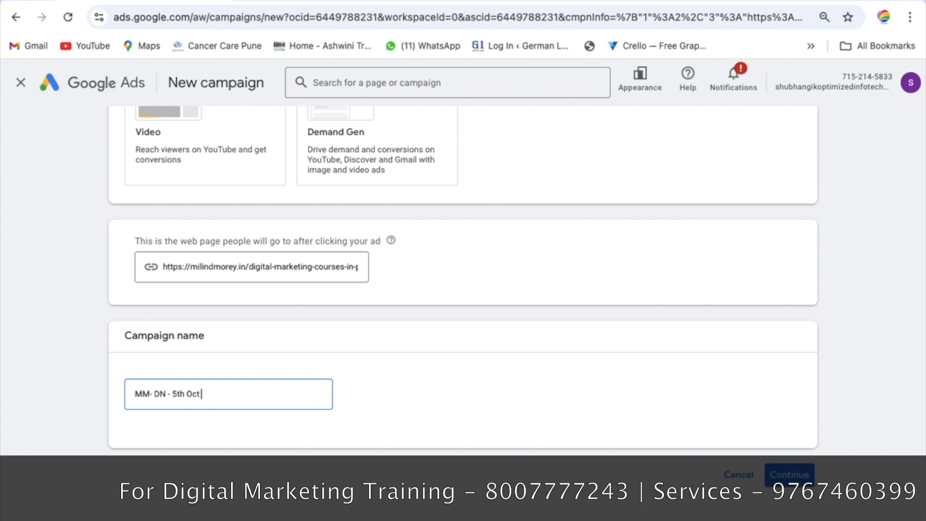
pyautogui.click(808, 475)
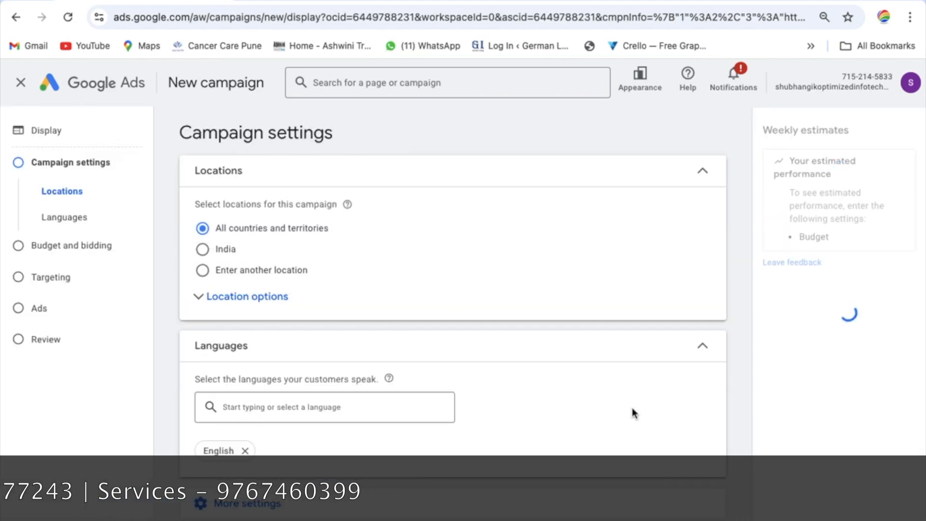
# Target the campaign at the cities Pune, Pimpri-Chinchwad and Navi Mumbai in Maharashtra, India, instead of all countries.
pyautogui.scroll(-1, 555, 375)
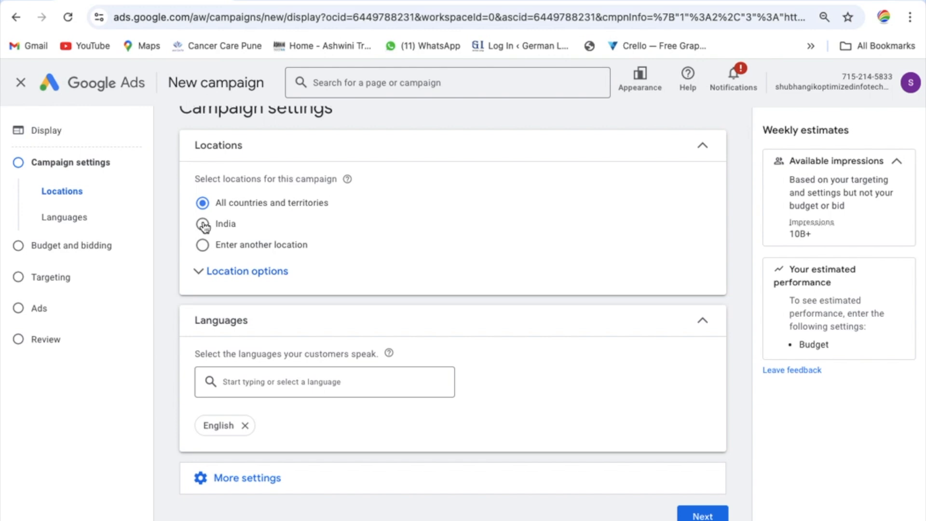
pyautogui.click(203, 246)
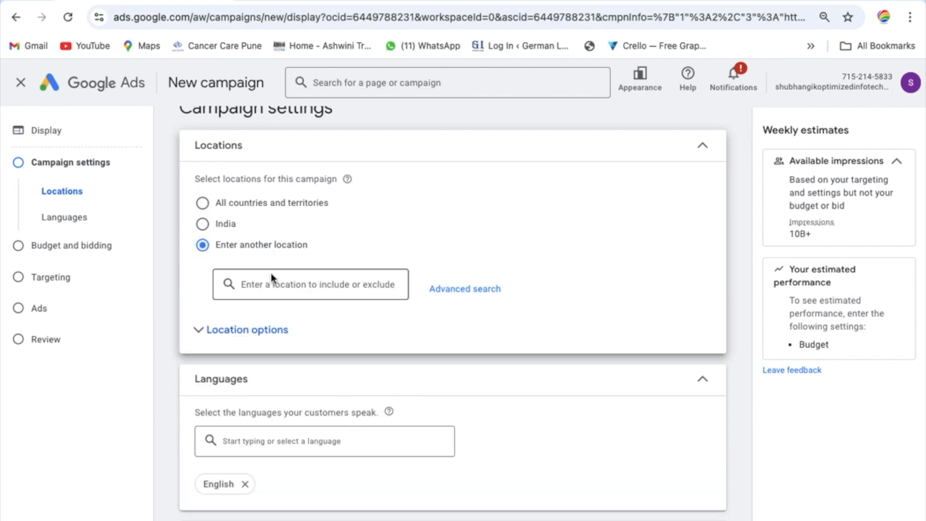
pyautogui.write('pune')
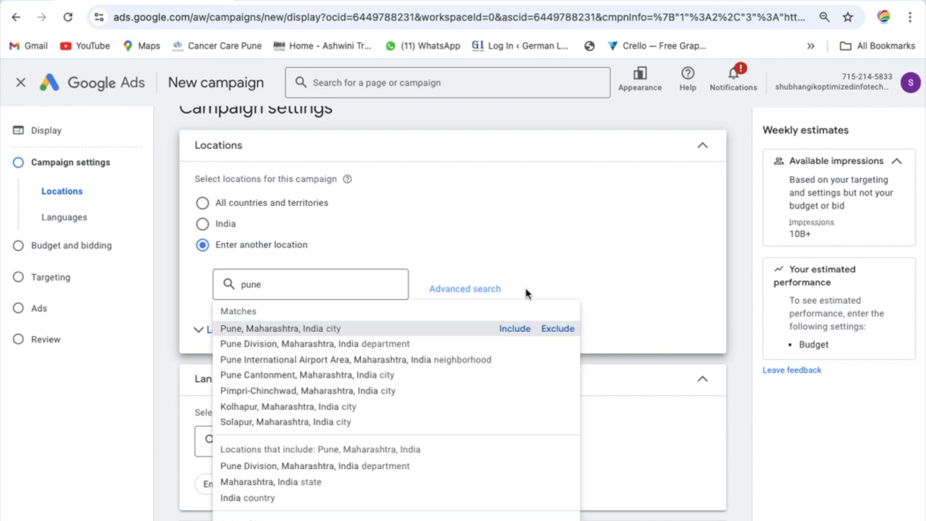
pyautogui.click(514, 330)
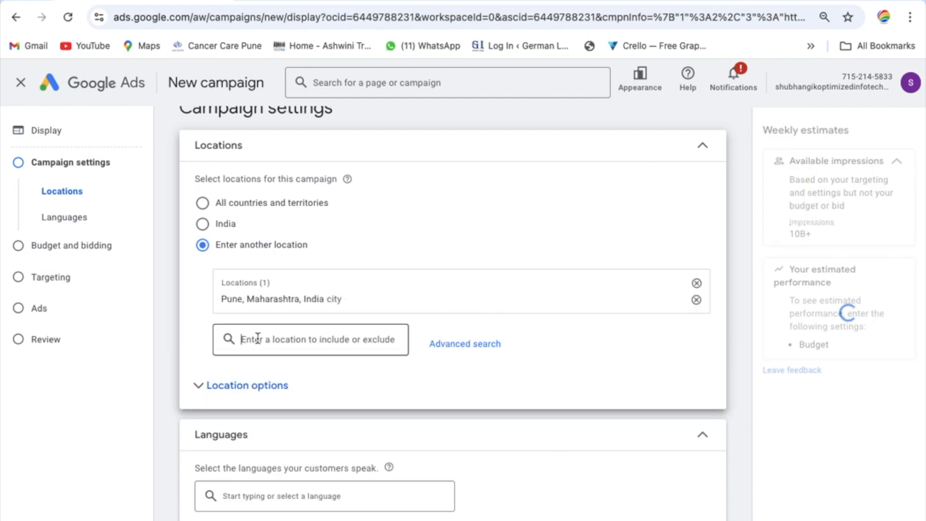
pyautogui.write('pimpri')
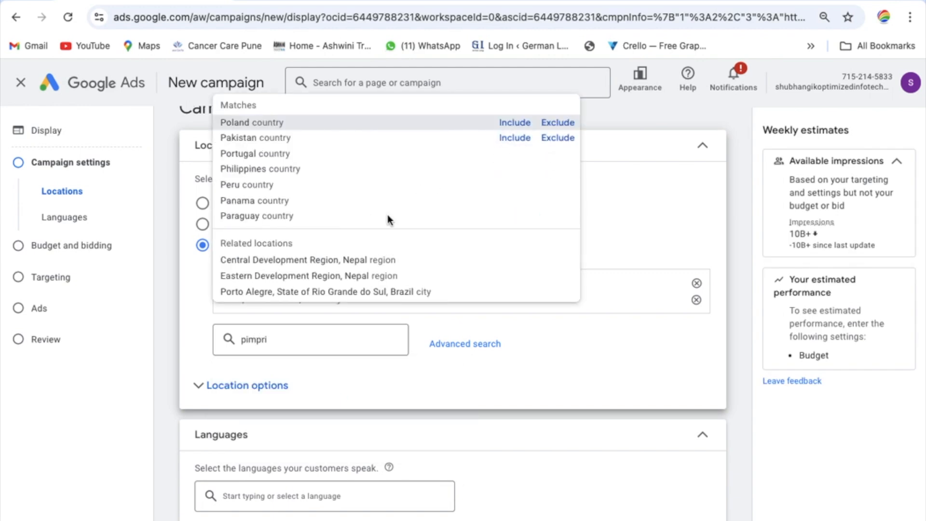
pyautogui.click(510, 97)
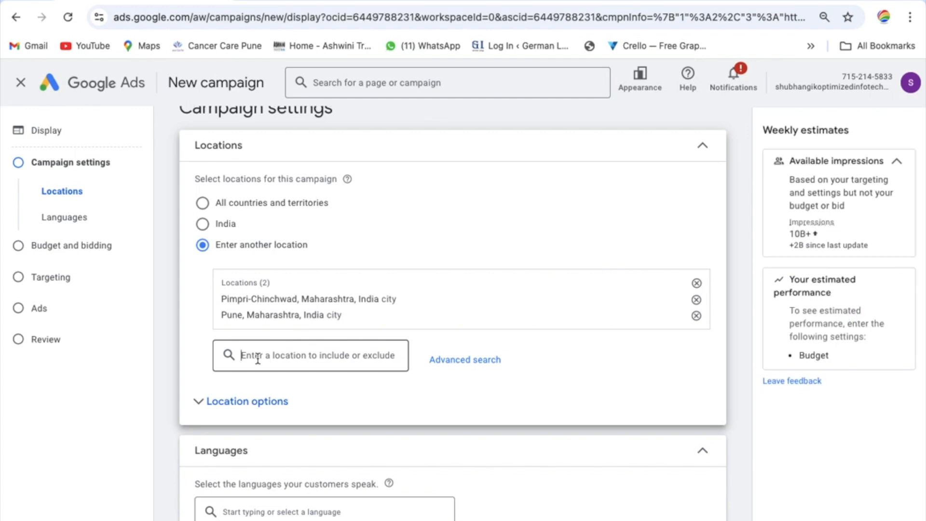
pyautogui.write('navi')
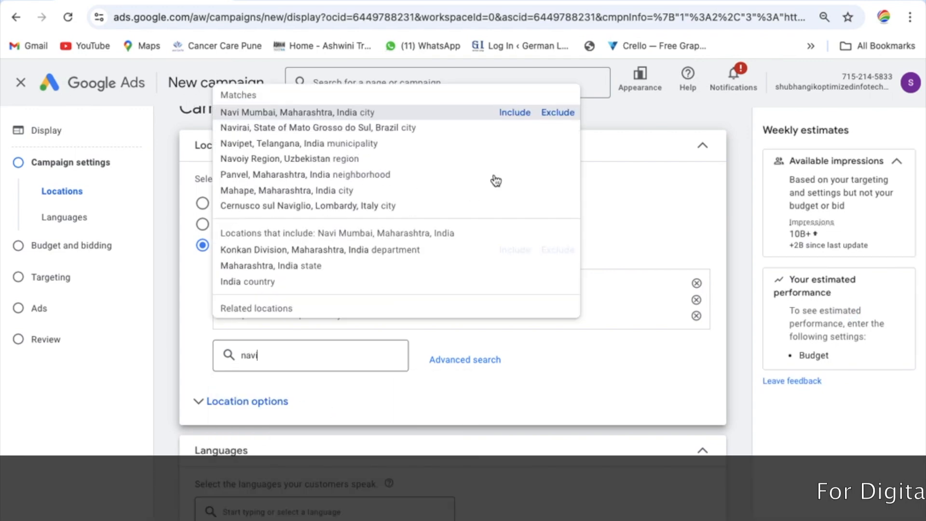
pyautogui.click(512, 112)
# Try adding a 20 mi radius target around Leading Non-Chain Grocery Stores within 411057 using the advanced location search.
pyautogui.scroll(-1, 453, 288)
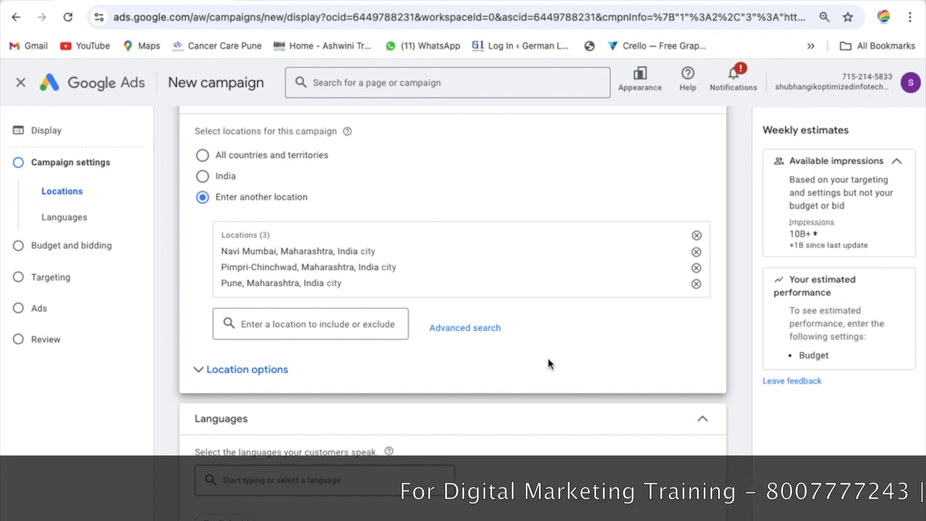
pyautogui.click(453, 328)
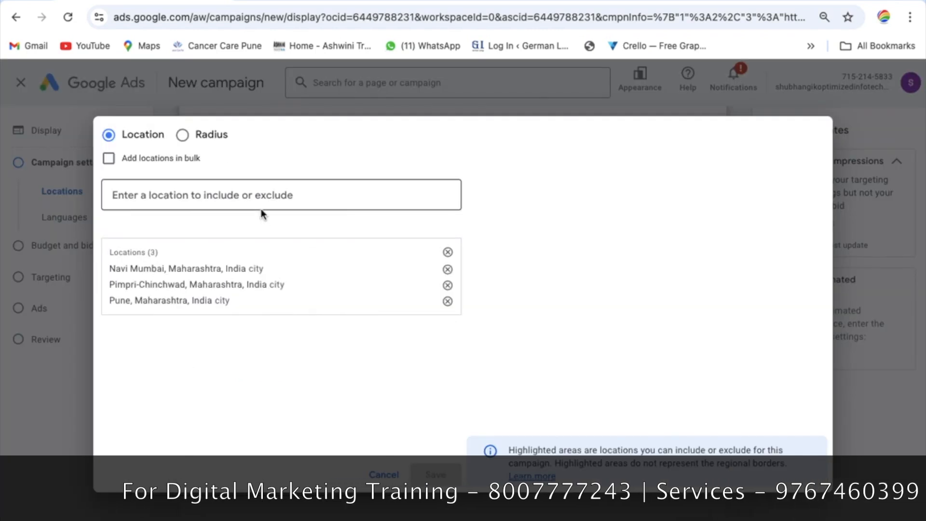
pyautogui.click(183, 136)
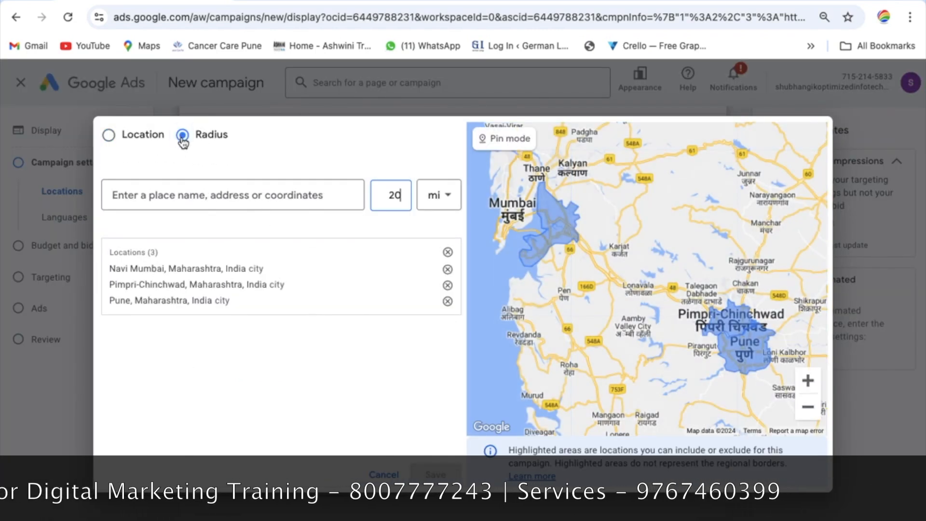
pyautogui.click(177, 194)
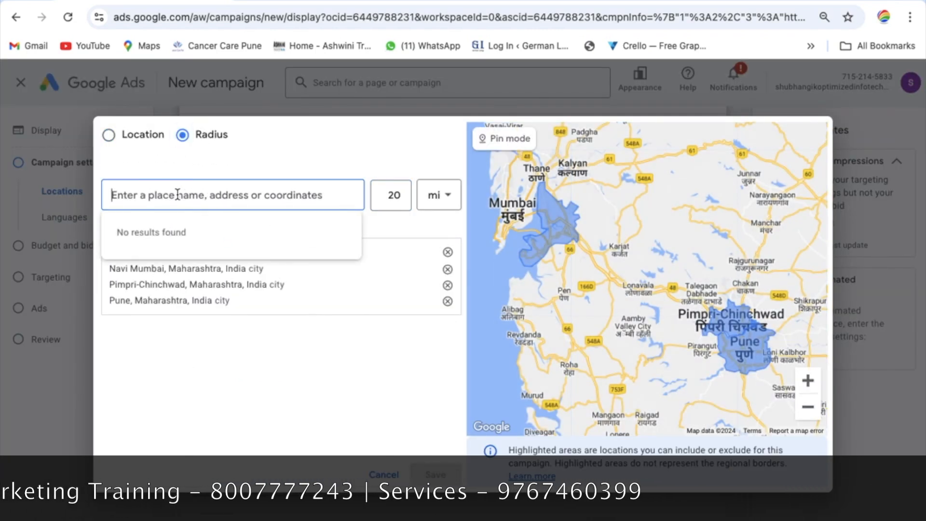
pyautogui.write('4110')
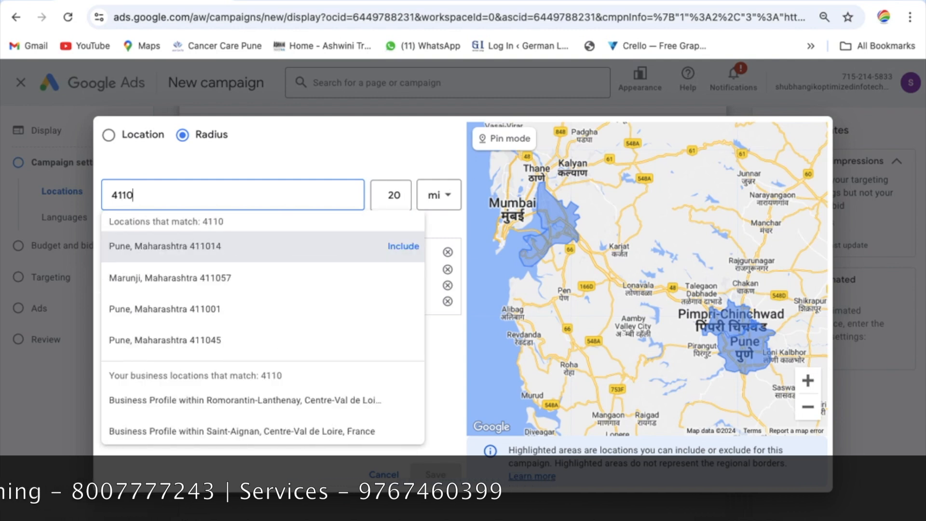
pyautogui.write('57')
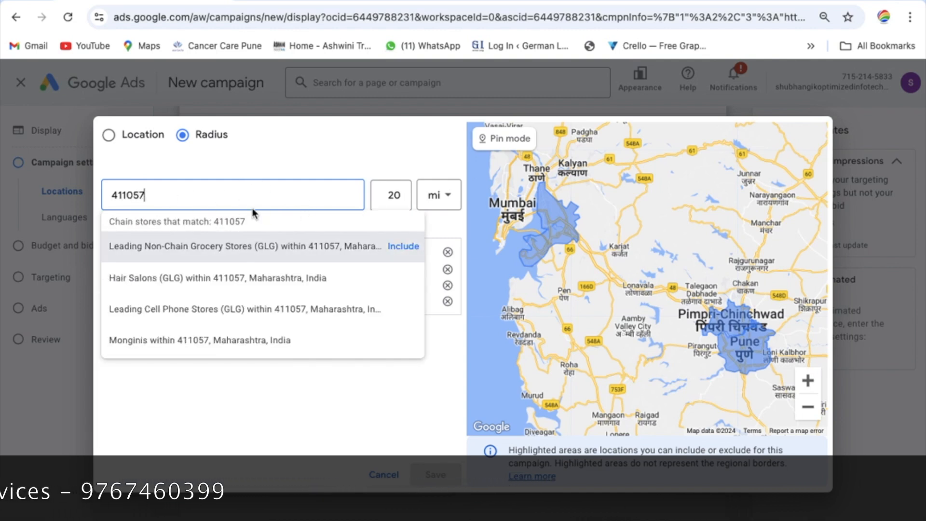
pyautogui.click(235, 248)
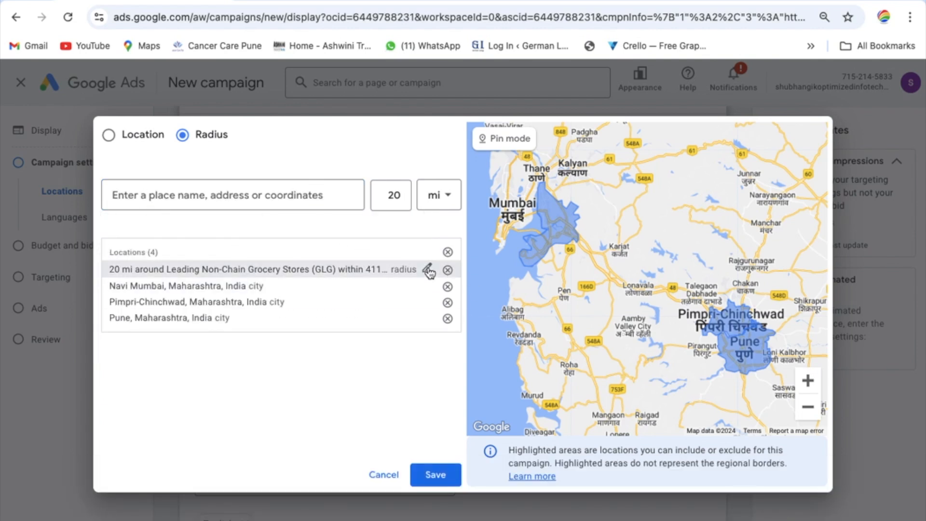
# Look at the radius target's distance setting, remove that target and leave the advanced location search without saving.
pyautogui.click(428, 270)
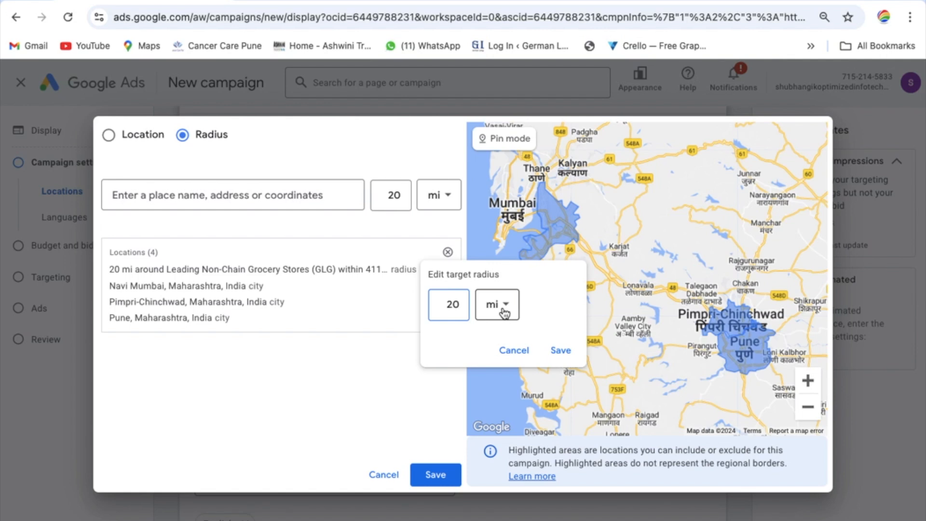
pyautogui.click(511, 355)
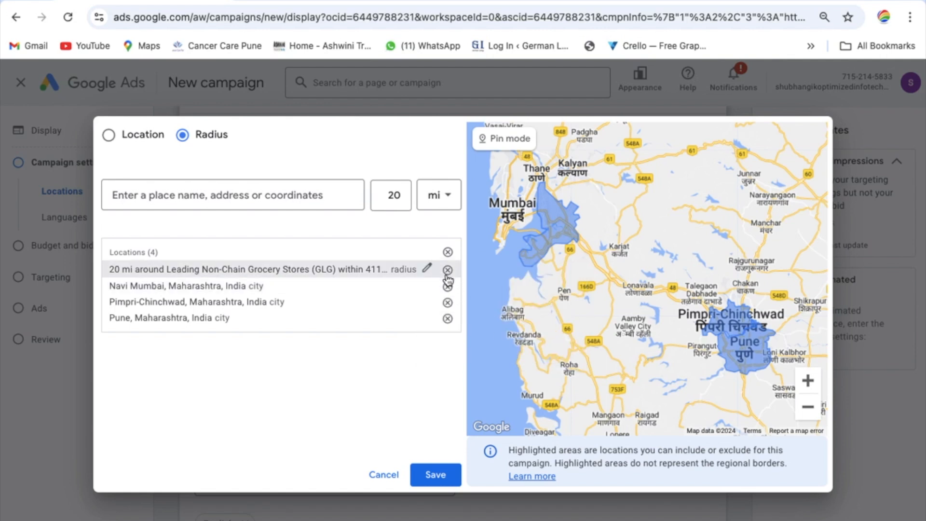
pyautogui.click(448, 271)
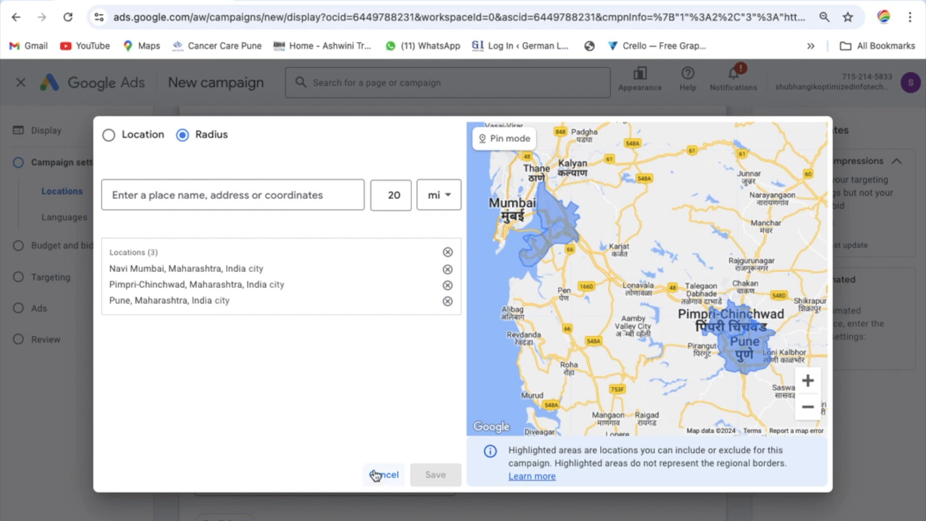
pyautogui.click(381, 476)
# Review the targeted cities on the advanced location search map and close it without changes.
pyautogui.scroll(-2, 519, 322)
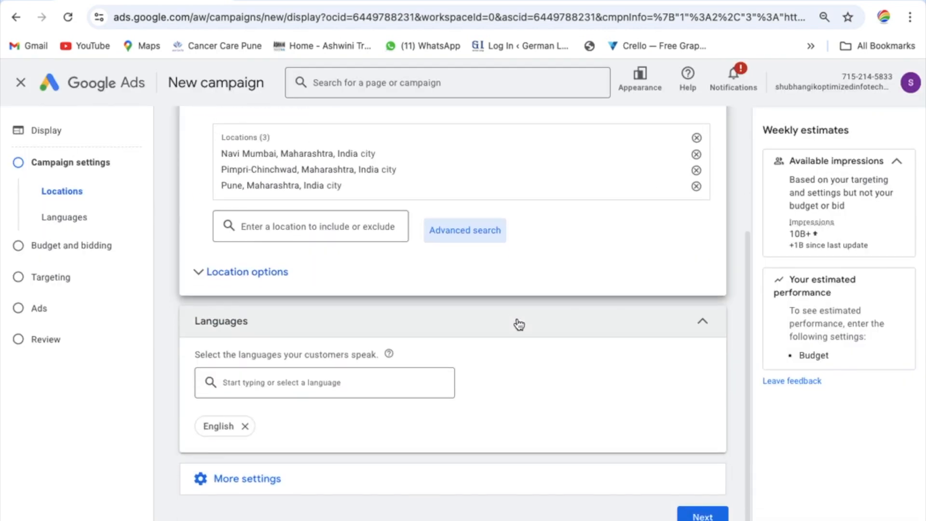
pyautogui.scroll(2, 482, 294)
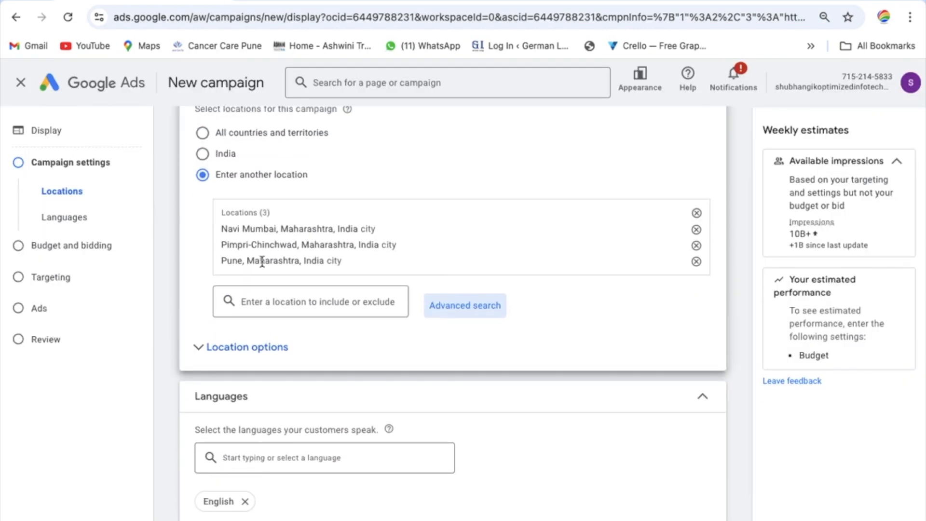
pyautogui.click(473, 301)
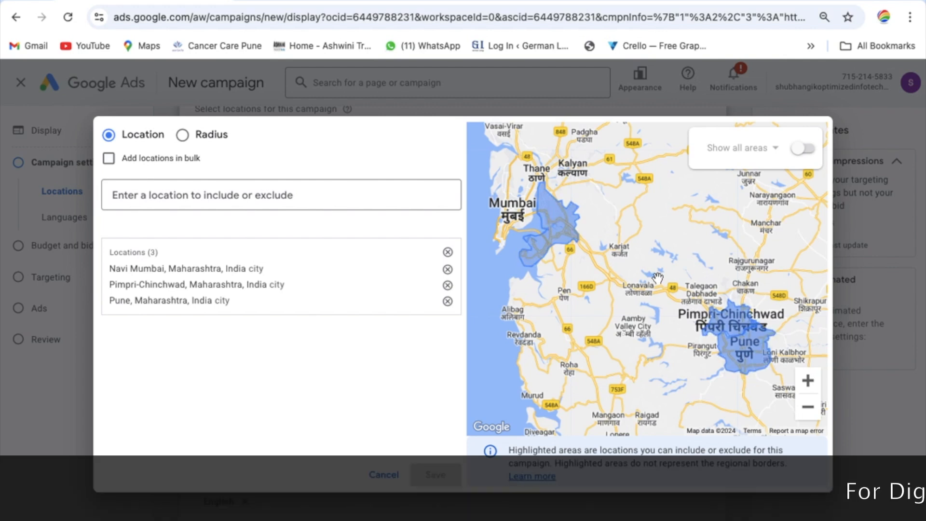
pyautogui.click(384, 472)
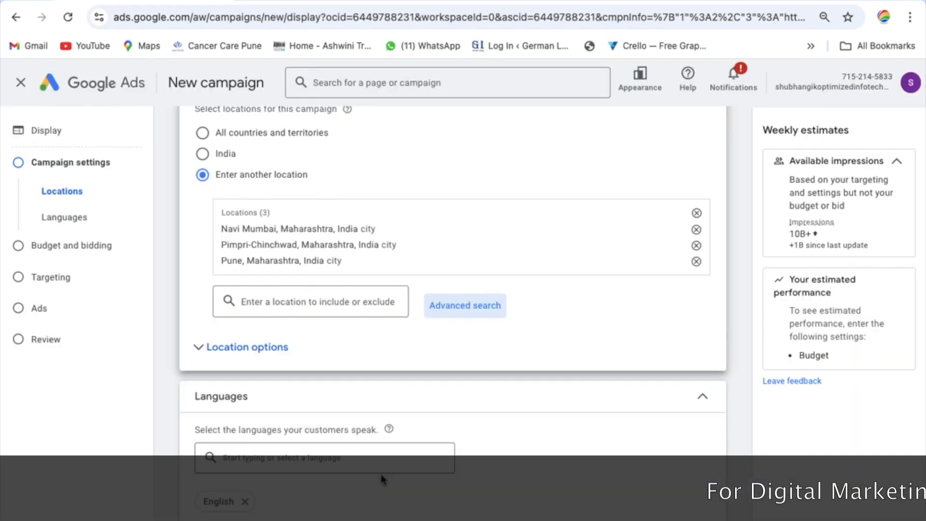
# Open the ad schedule from the additional campaign settings and set its start time to 08:00 for all days.
pyautogui.scroll(-2, 543, 359)
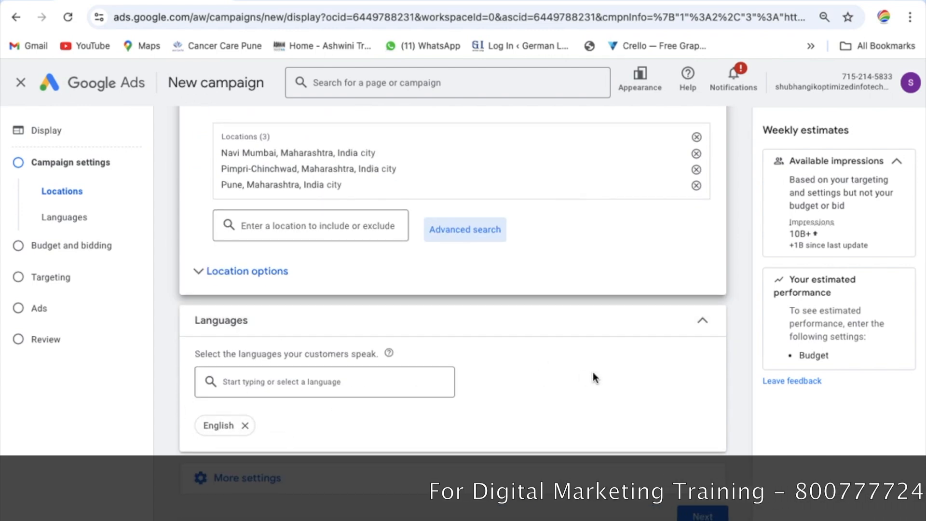
pyautogui.click(243, 488)
pyautogui.scroll(-5, 421, 405)
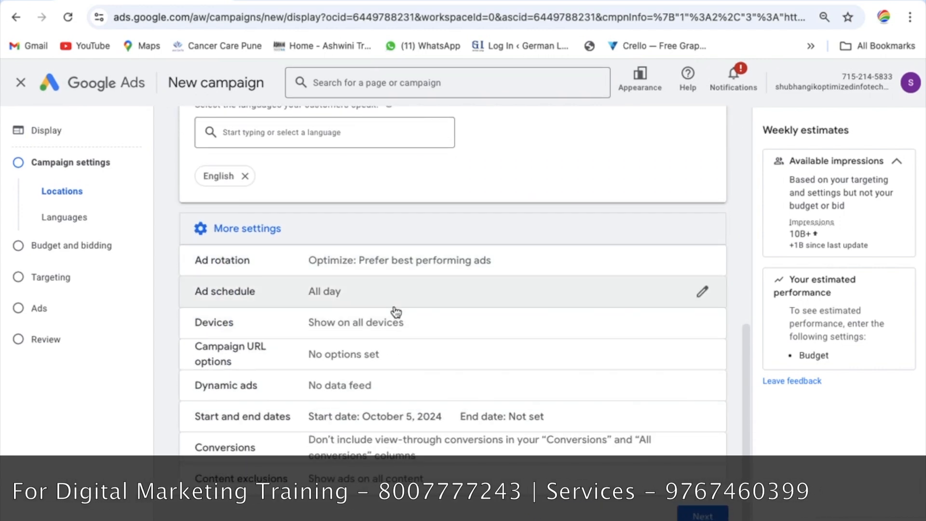
pyautogui.click(604, 300)
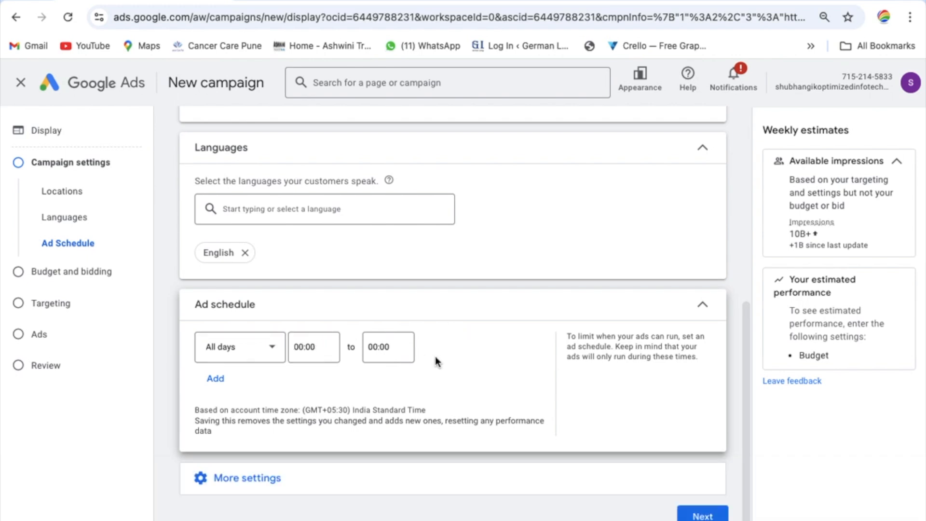
pyautogui.click(298, 348)
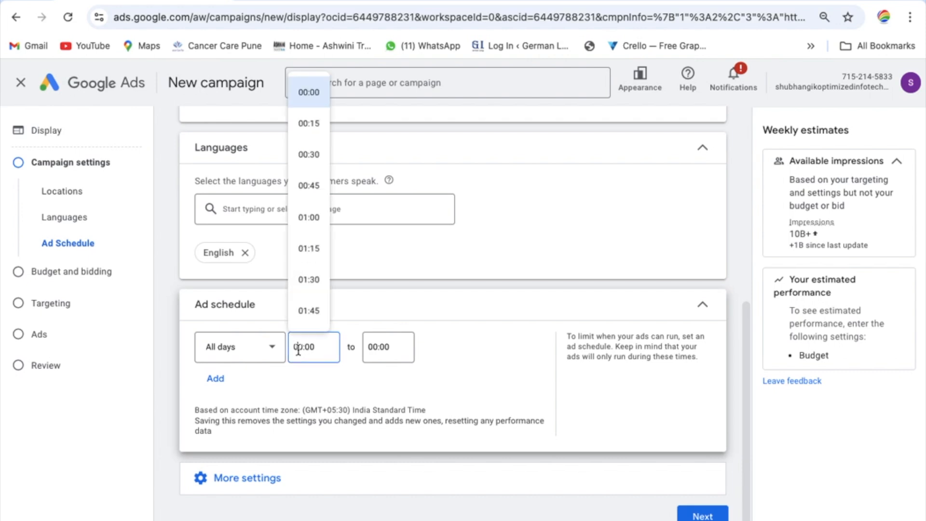
pyautogui.scroll(-12, 311, 270)
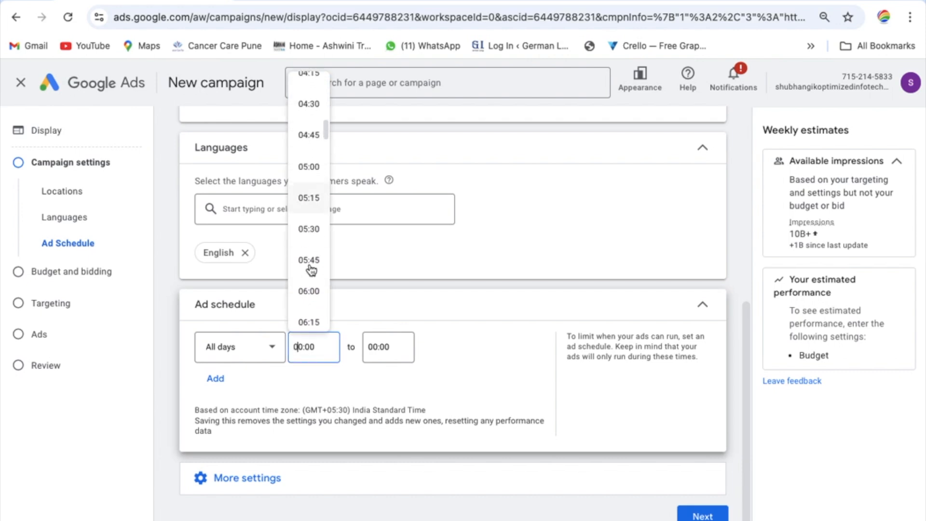
pyautogui.scroll(-6, 311, 270)
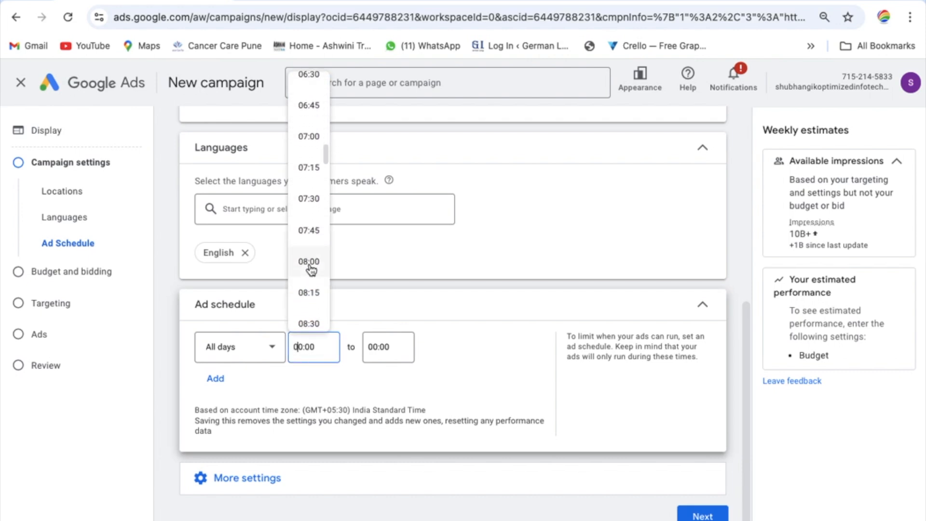
pyautogui.click(310, 267)
# Set the ad schedule's end time to 20:00, check the available day options and leave the schedule on all days.
pyautogui.click(372, 341)
pyautogui.scroll(-20, 384, 243)
pyautogui.scroll(-16, 384, 237)
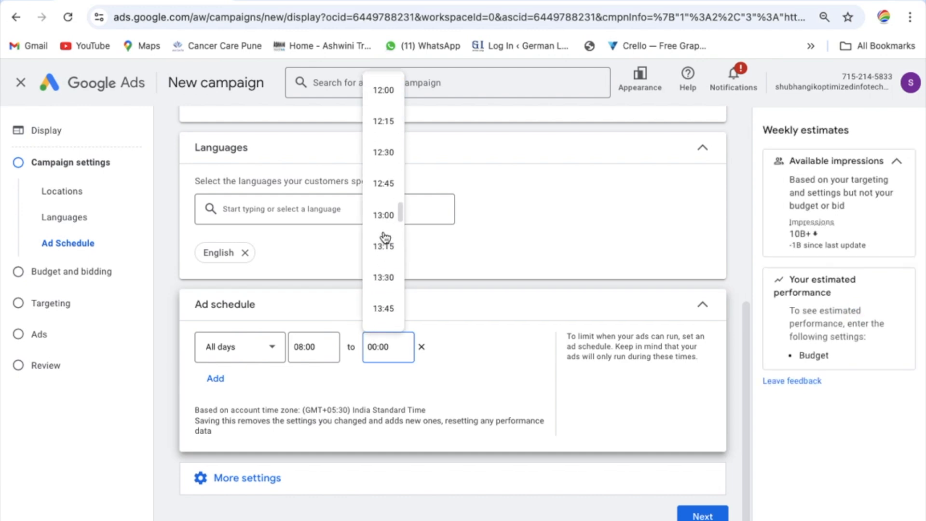
pyautogui.scroll(-3, 384, 242)
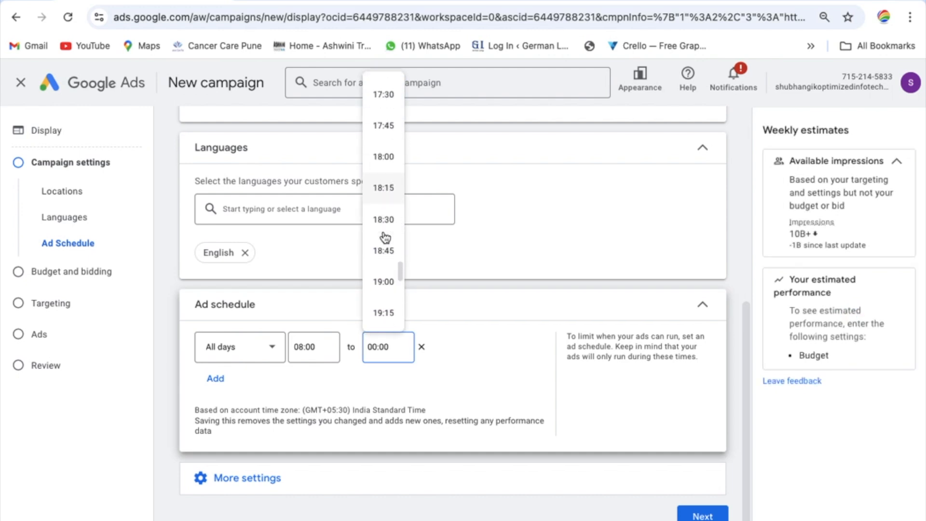
pyautogui.scroll(-1, 383, 299)
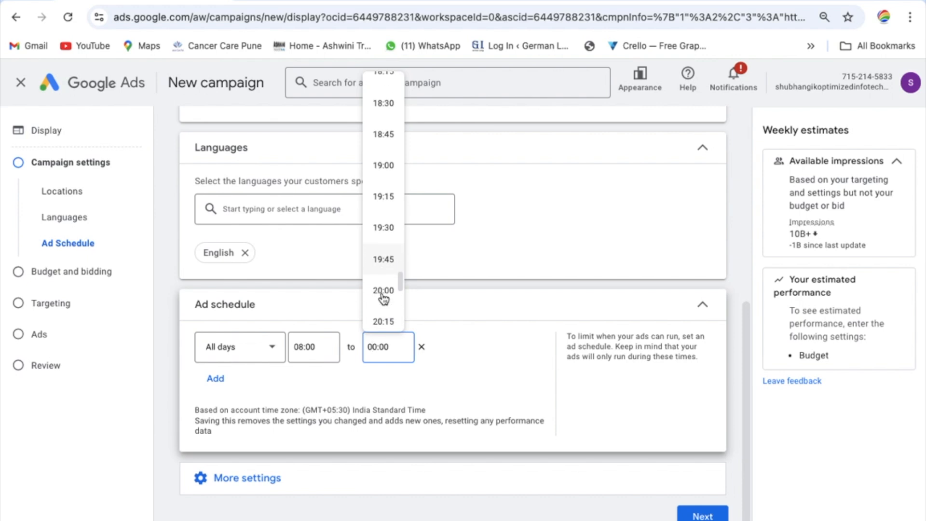
pyautogui.click(383, 290)
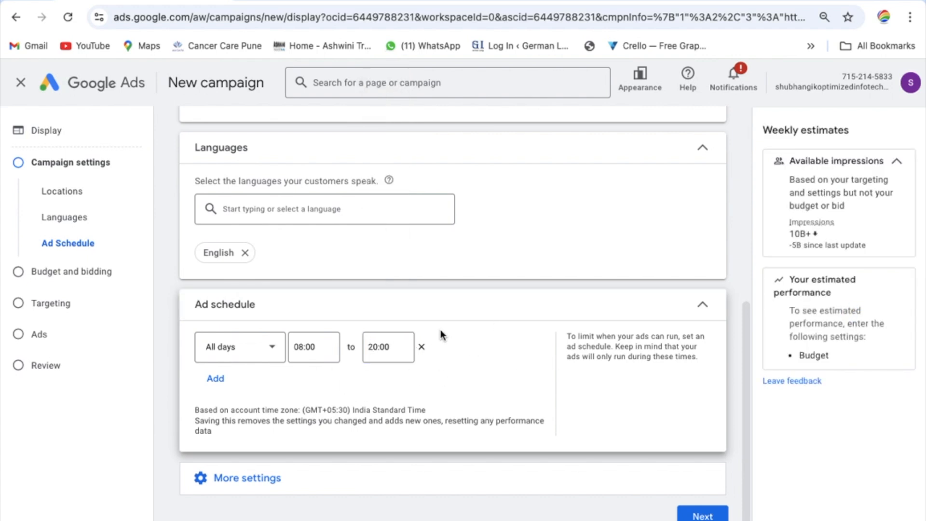
pyautogui.click(270, 352)
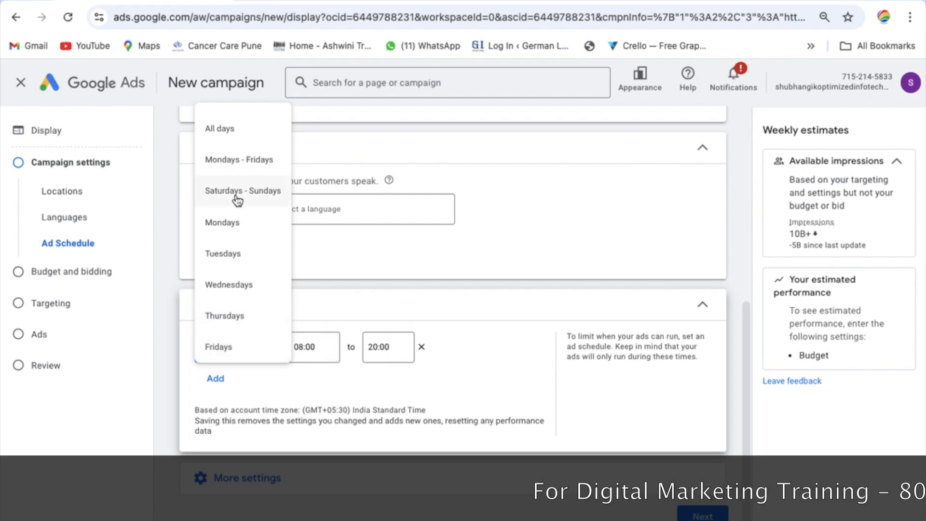
pyautogui.click(514, 270)
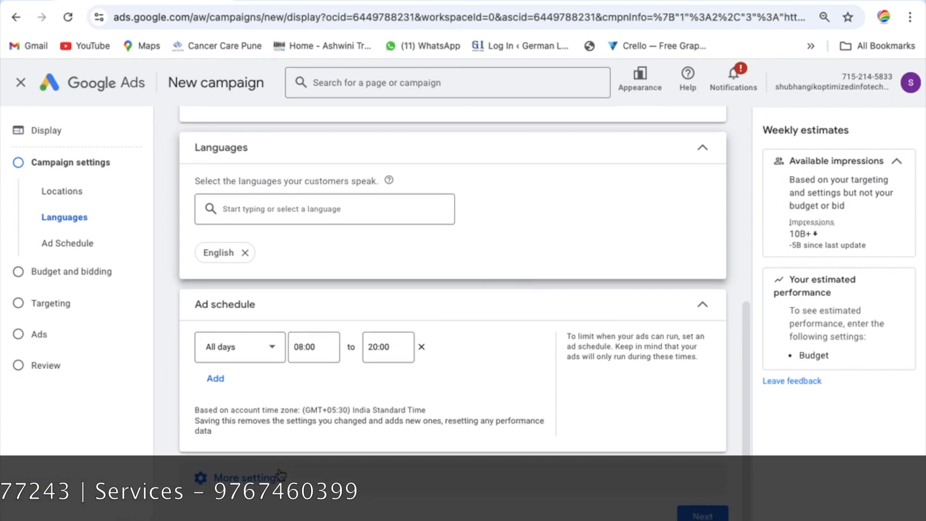
# Set specific device targeting for computers, mobile phones and tablets, review the system, model and network options, and continue to budget and bidding.
pyautogui.scroll(-5, 537, 323)
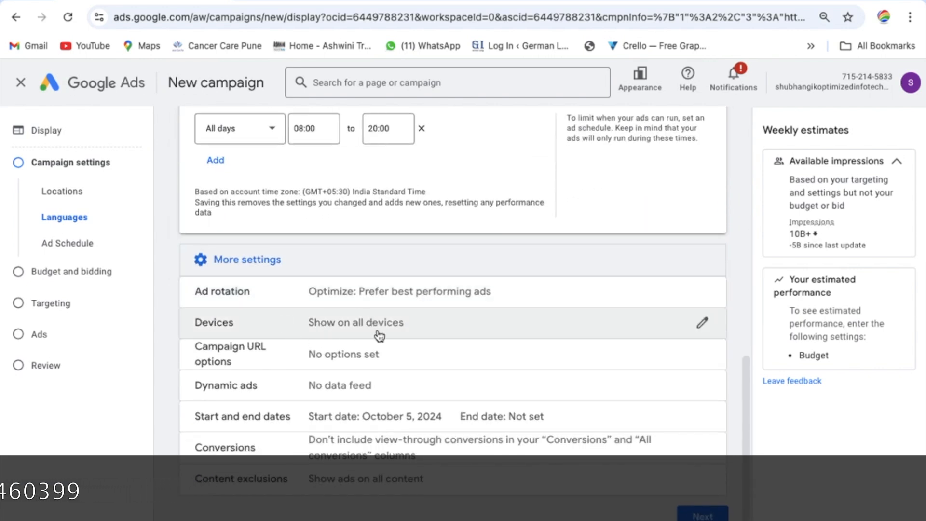
pyautogui.click(701, 330)
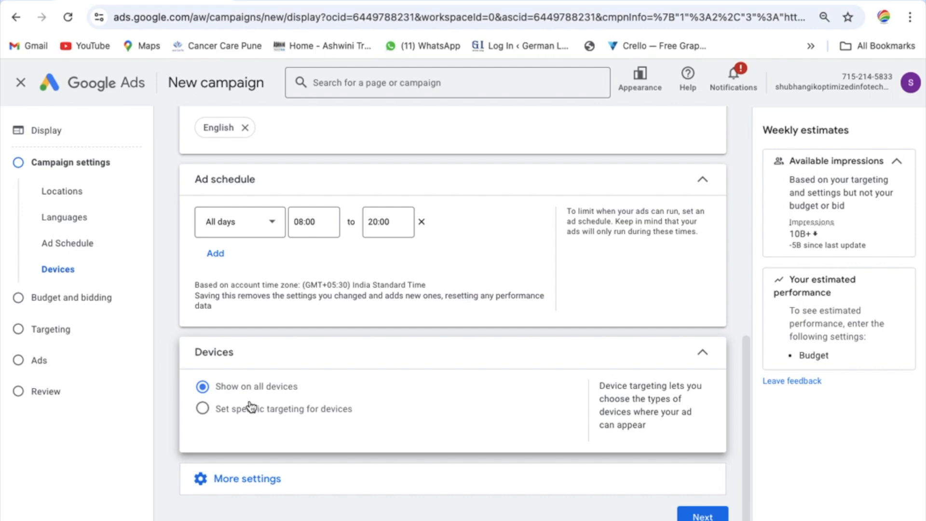
pyautogui.click(203, 408)
pyautogui.scroll(-3, 409, 379)
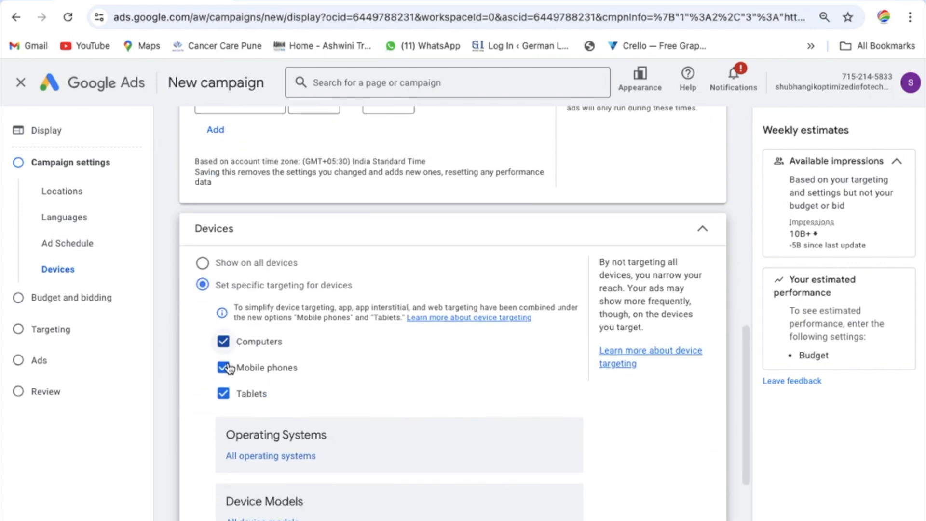
pyautogui.scroll(-2, 313, 372)
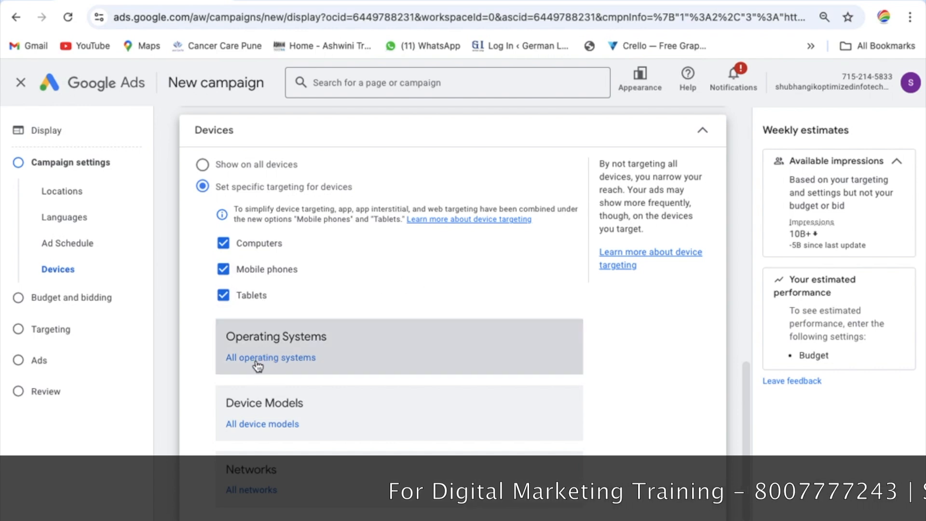
pyautogui.scroll(-2, 370, 291)
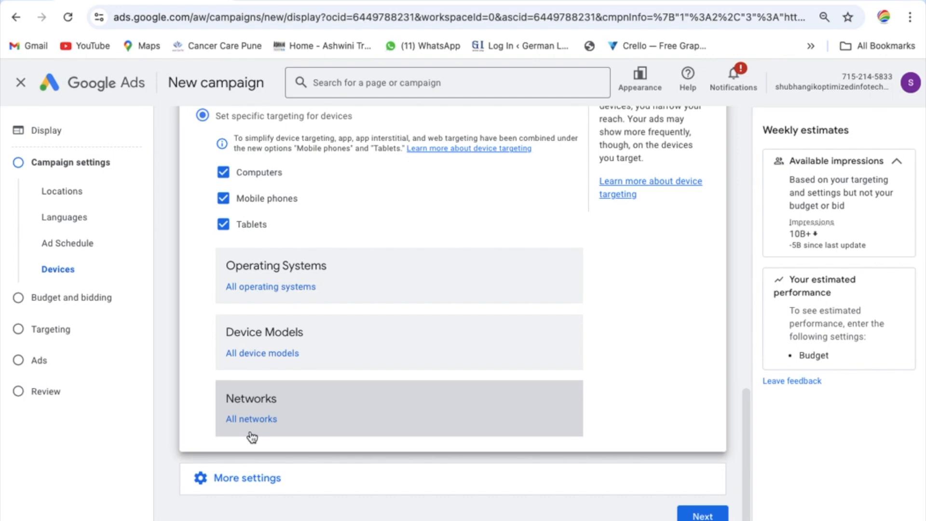
pyautogui.scroll(4, 396, 230)
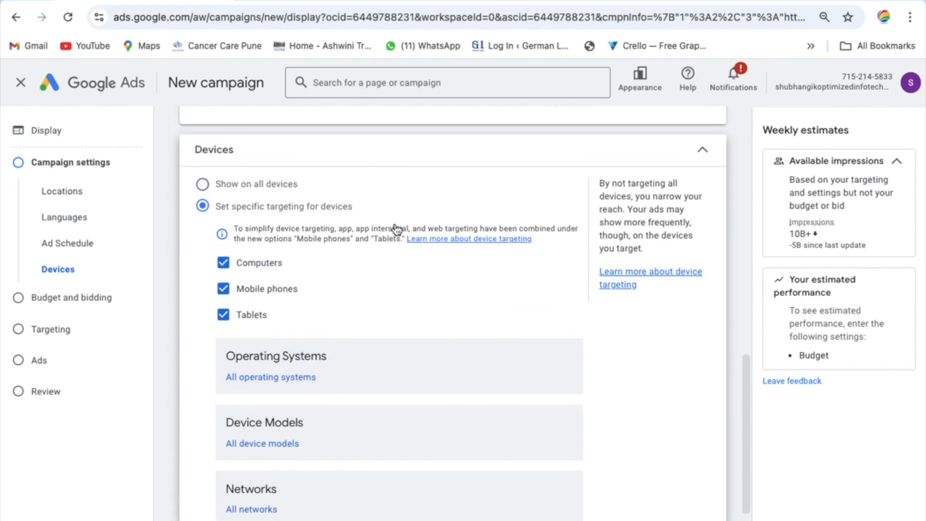
pyautogui.scroll(-3, 383, 181)
pyautogui.scroll(-1, 387, 190)
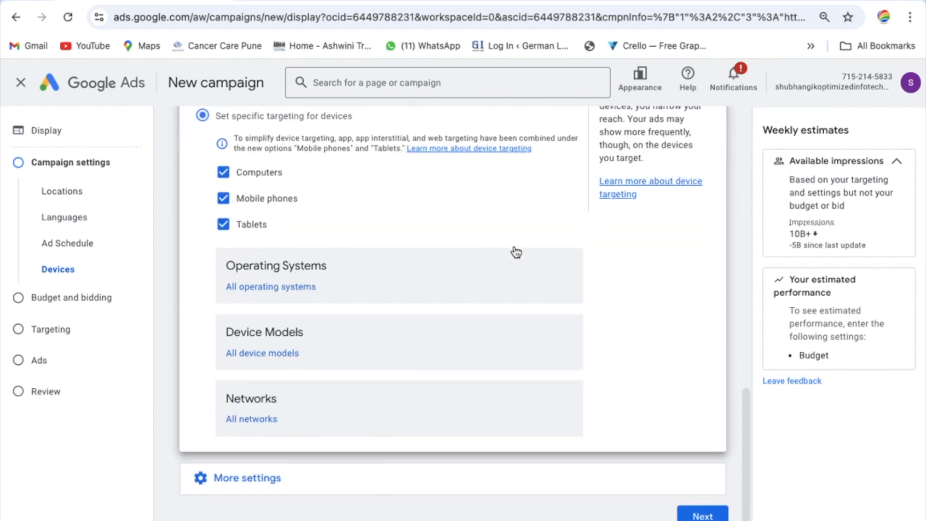
pyautogui.click(702, 515)
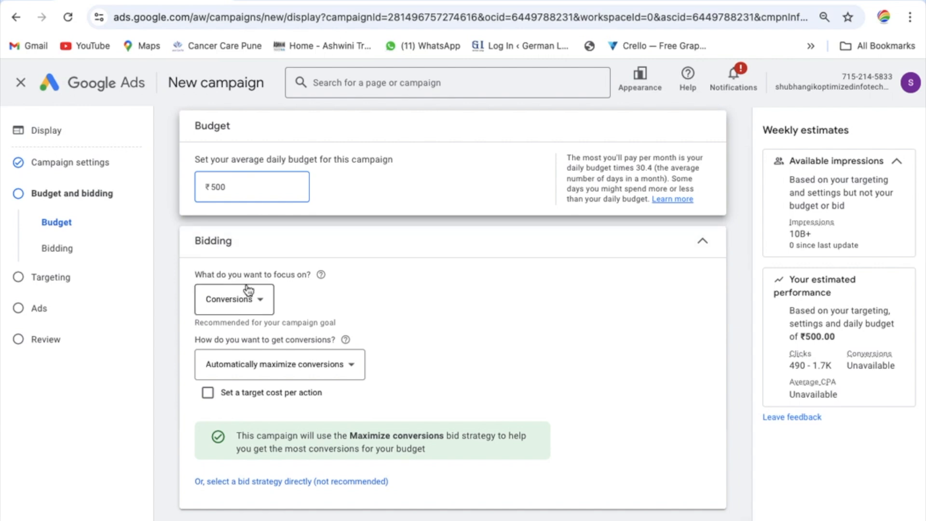
# Set the bidding focus to viewable impressions and enter a viewable CPM bid of ₹30 for the ad group.
pyautogui.click(262, 299)
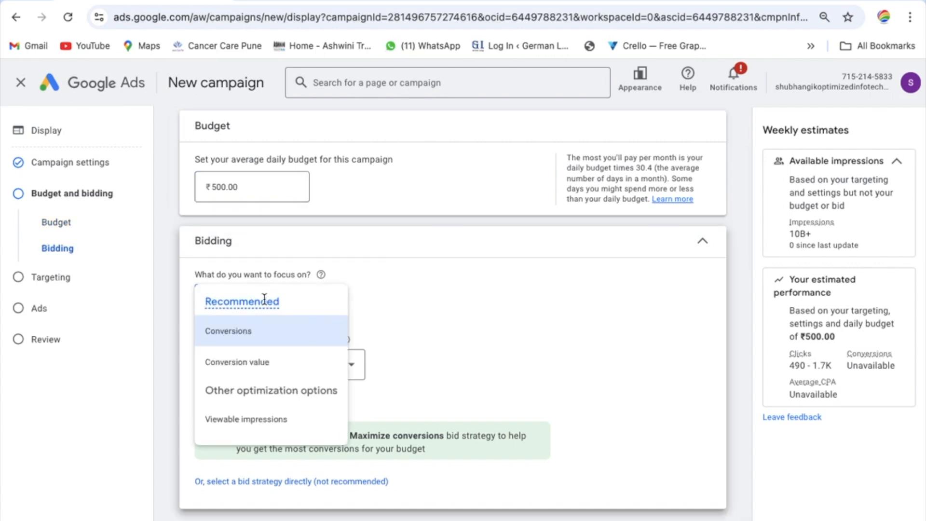
pyautogui.click(220, 421)
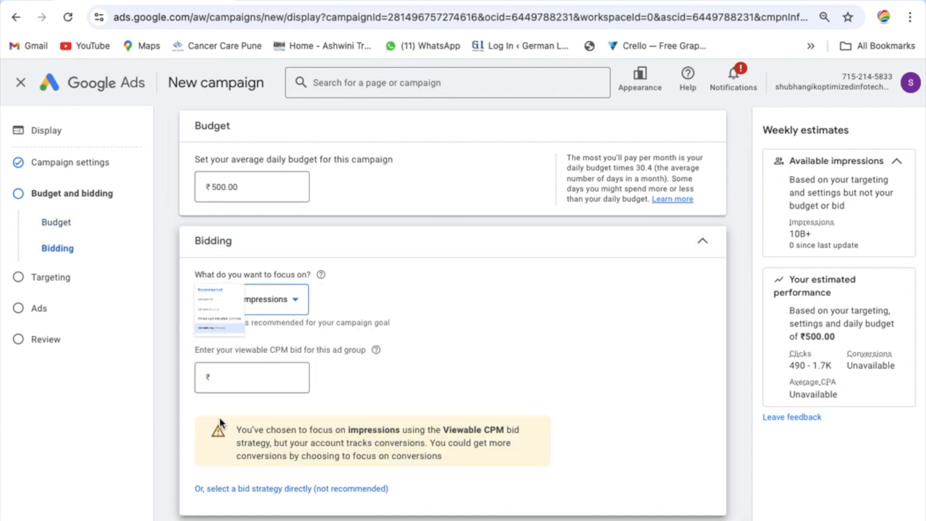
pyautogui.scroll(-1, 438, 325)
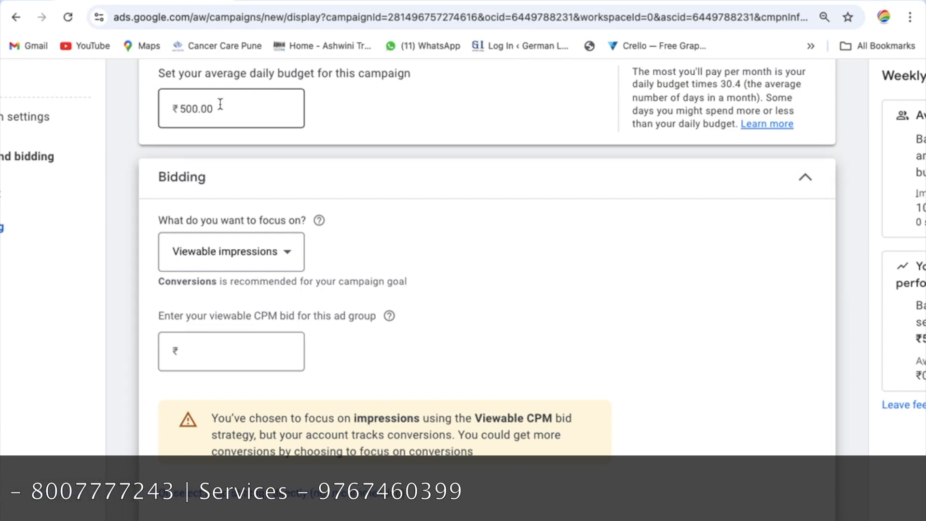
pyautogui.click(201, 348)
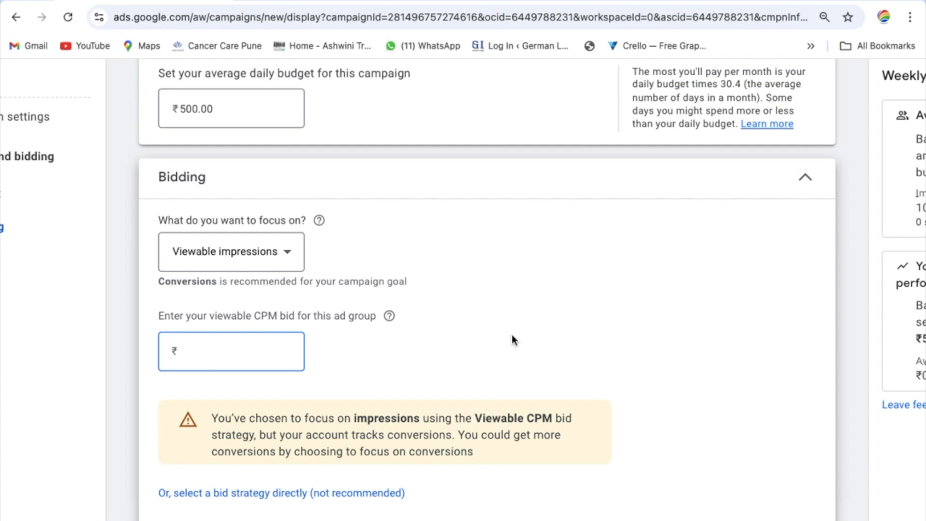
pyautogui.hotkey('ctrl', '-')
pyautogui.hotkey('ctrl', '-')
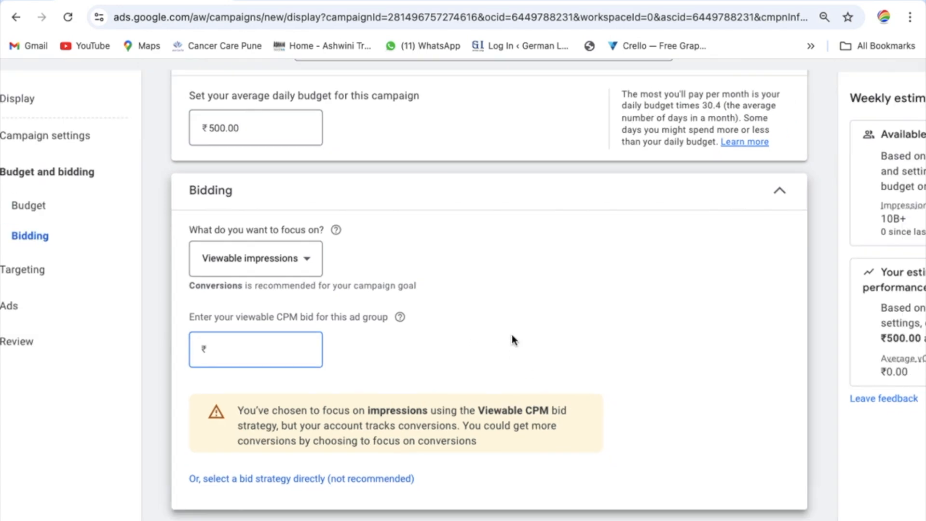
pyautogui.click(251, 347)
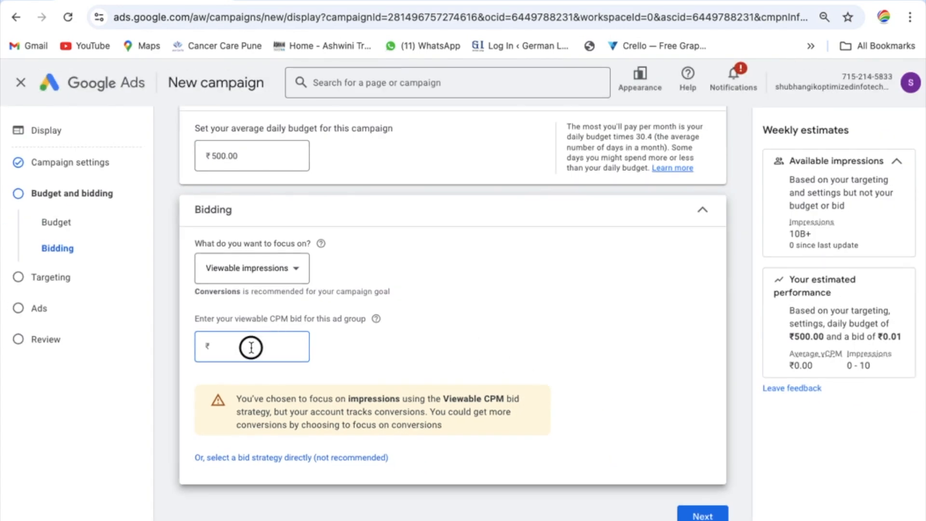
pyautogui.write('30')
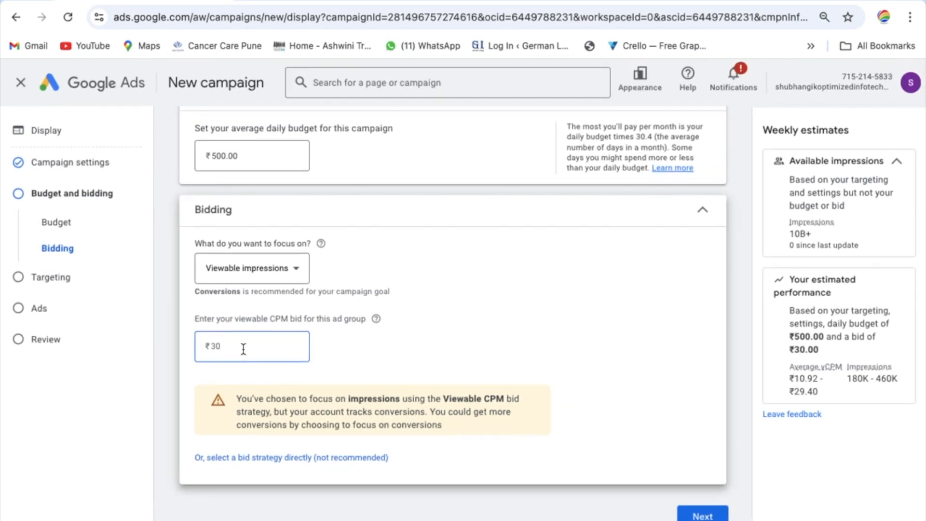
# Examine the viewable CPM bid settings and the estimated average vCPM and impressions in the weekly estimates.
pyautogui.keyDown('ctrl'); pyautogui.scroll(5, 244, 349); pyautogui.keyUp('ctrl')
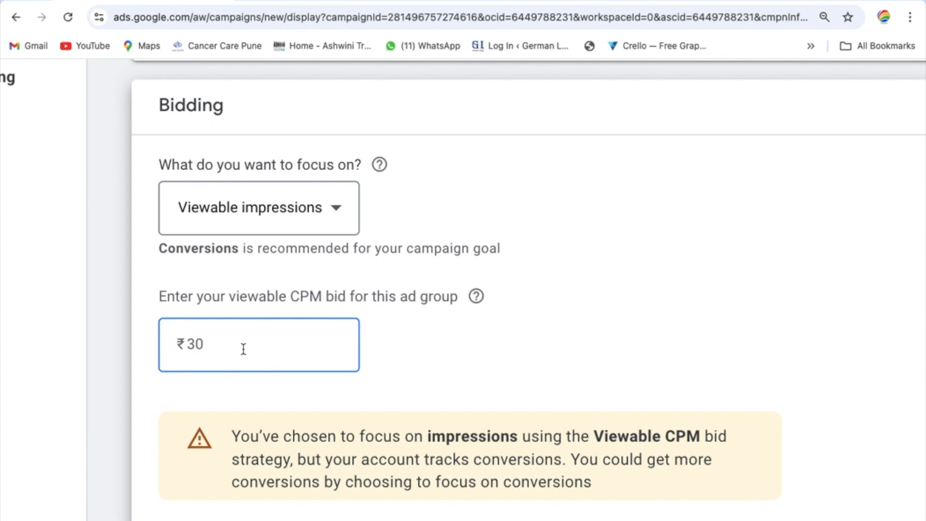
pyautogui.press('super+minus')
pyautogui.press('super+minus')
pyautogui.hscroll(1, 547, 304)
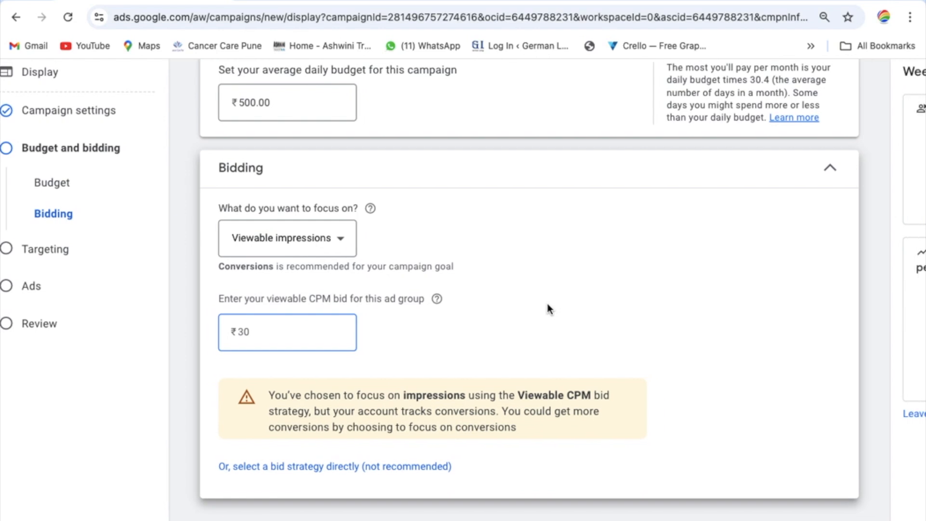
pyautogui.hscroll(1, 600, 340)
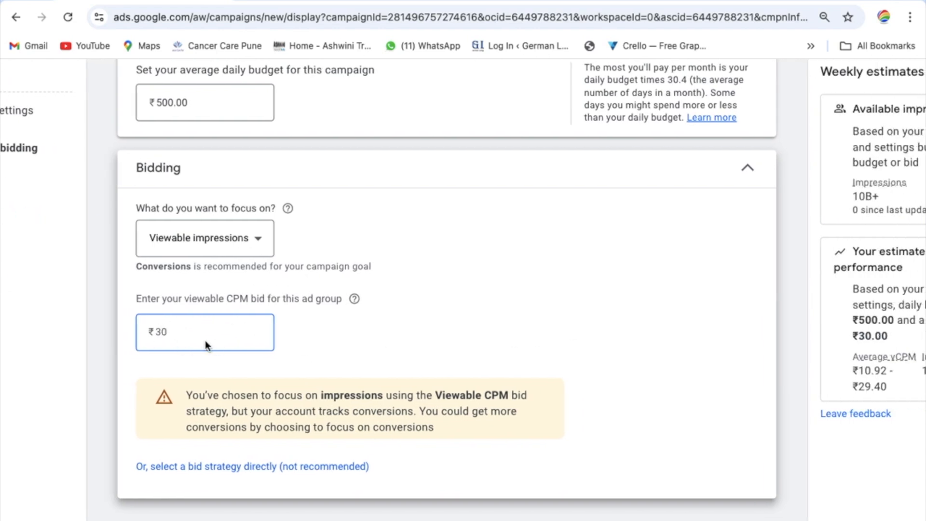
pyautogui.hscroll(1, 713, 312)
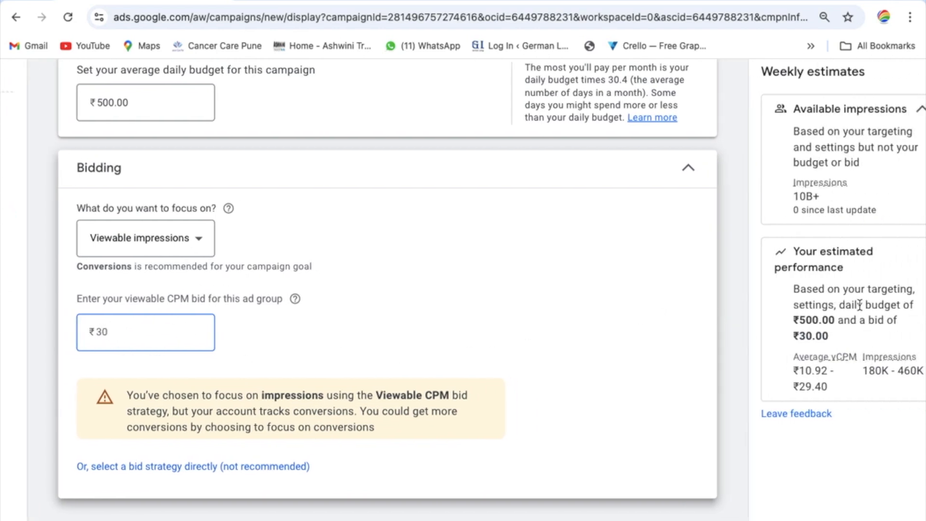
pyautogui.scroll(2, 849, 299)
pyautogui.hscroll(1, 848, 298)
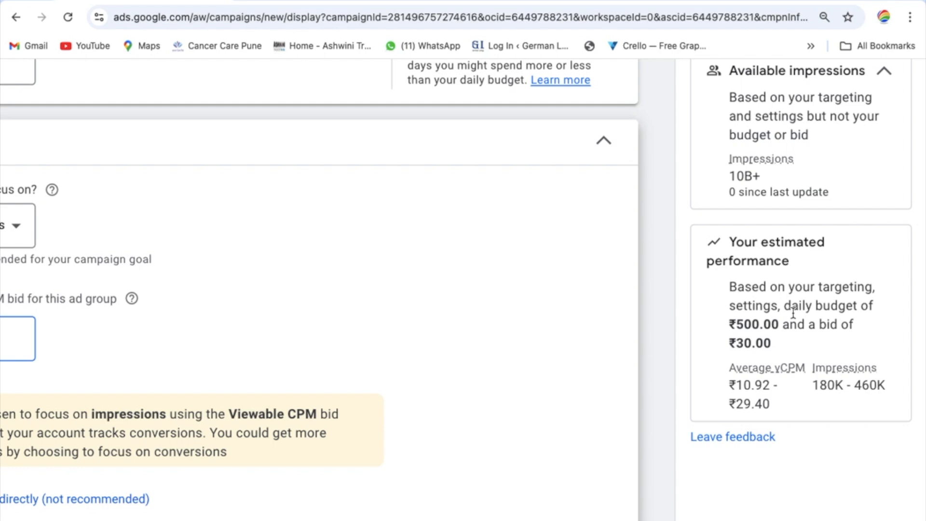
pyautogui.scroll(-2, 812, 346)
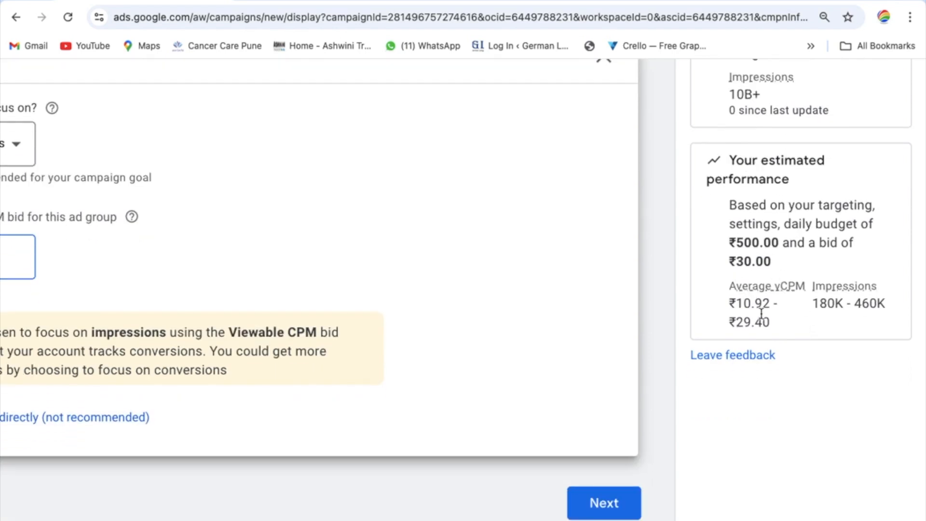
pyautogui.moveTo(757, 287)
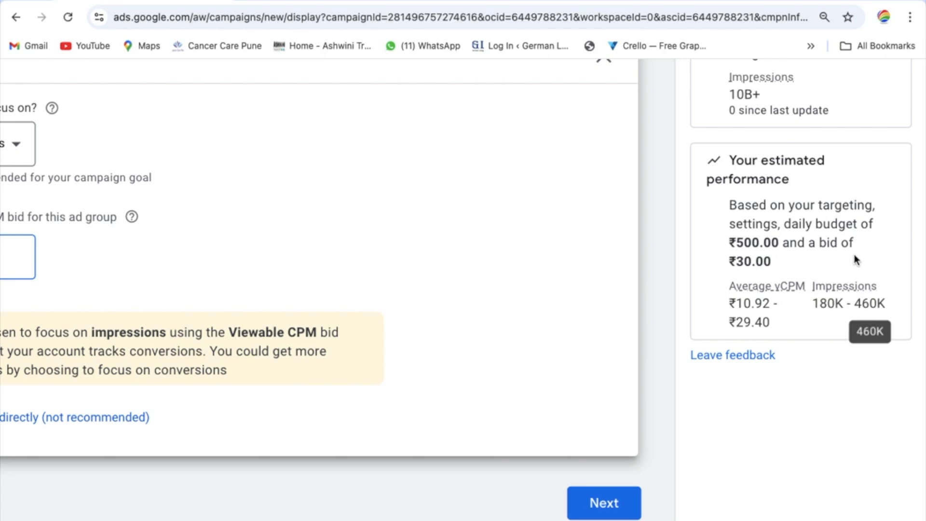
pyautogui.scroll(-3, 853, 260)
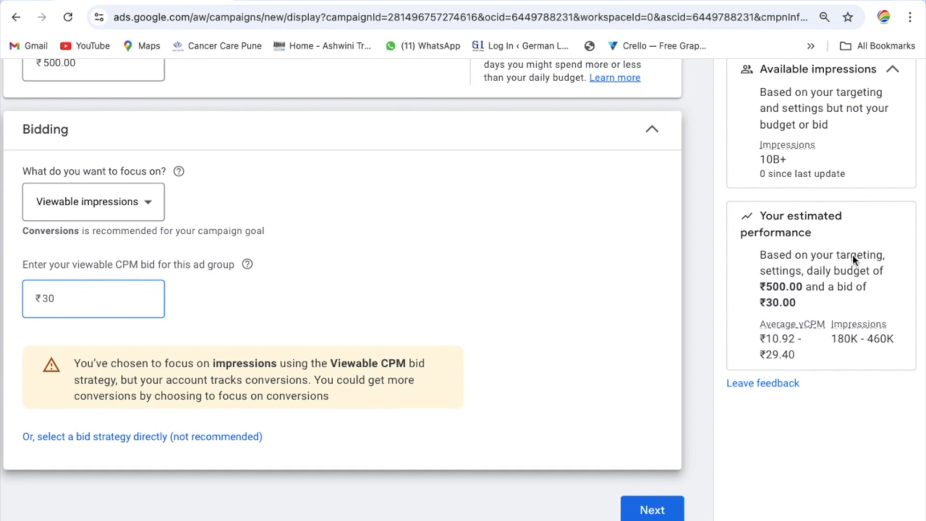
pyautogui.scroll(-2, 520, 263)
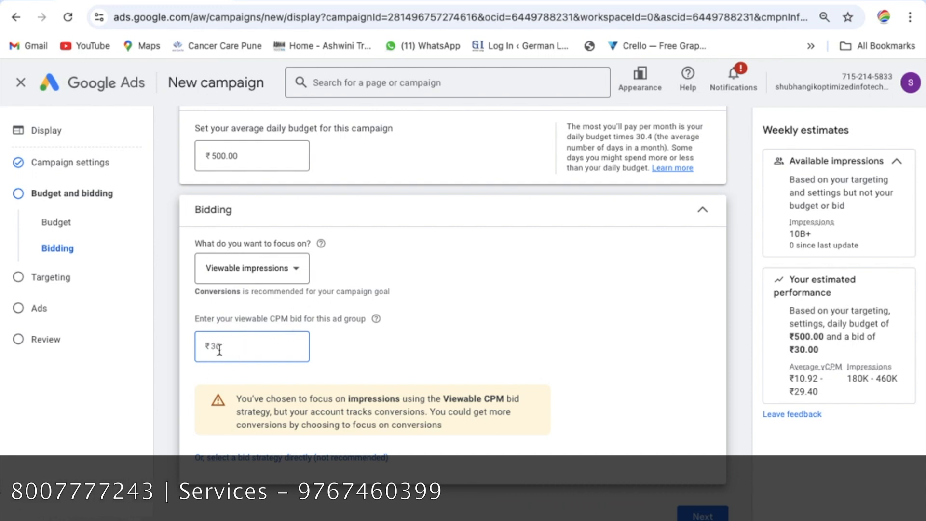
# Continue to the targeting stage, add demographic targeting and exclude the Unknown gender while keeping Female and Male.
pyautogui.click(699, 515)
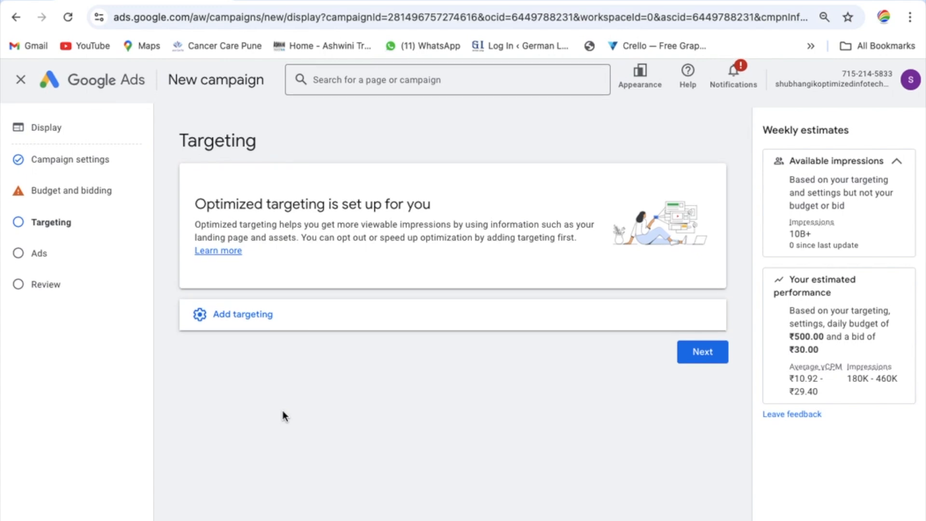
pyautogui.click(238, 321)
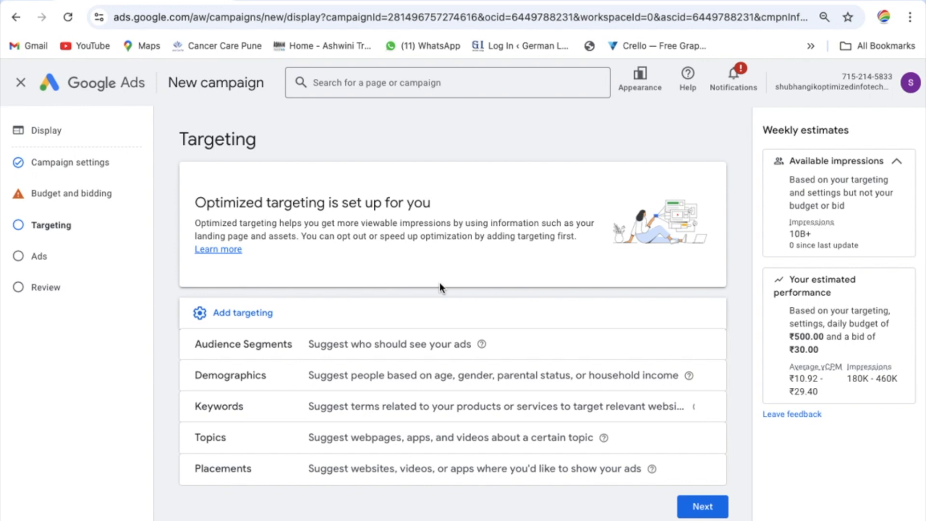
pyautogui.click(381, 375)
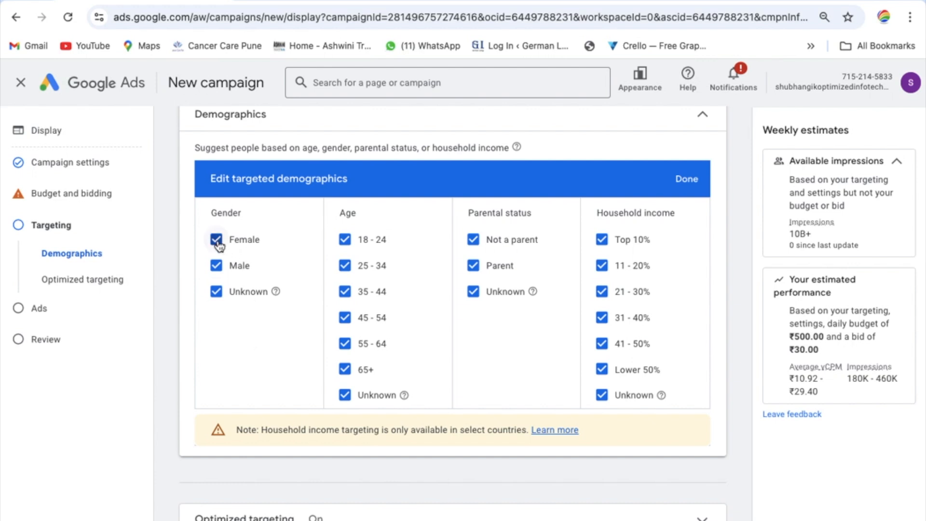
pyautogui.click(216, 265)
pyautogui.click(216, 292)
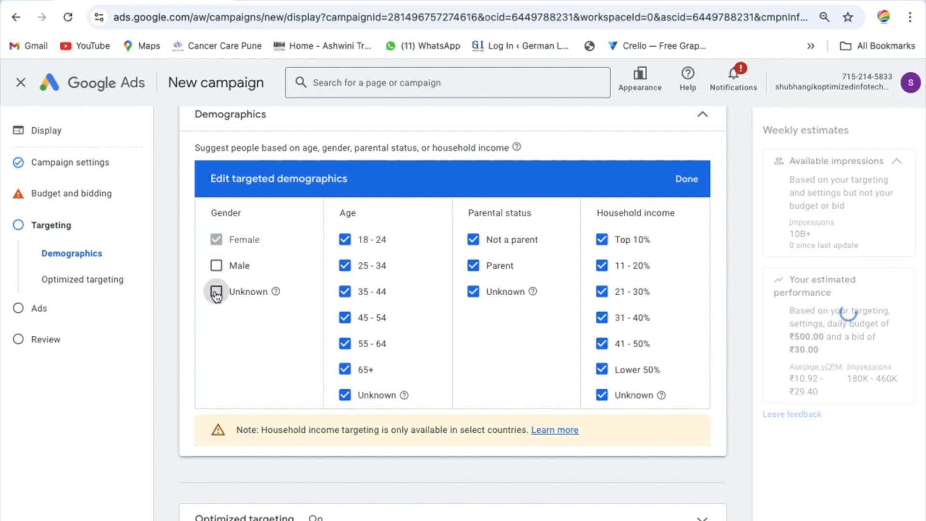
pyautogui.click(216, 265)
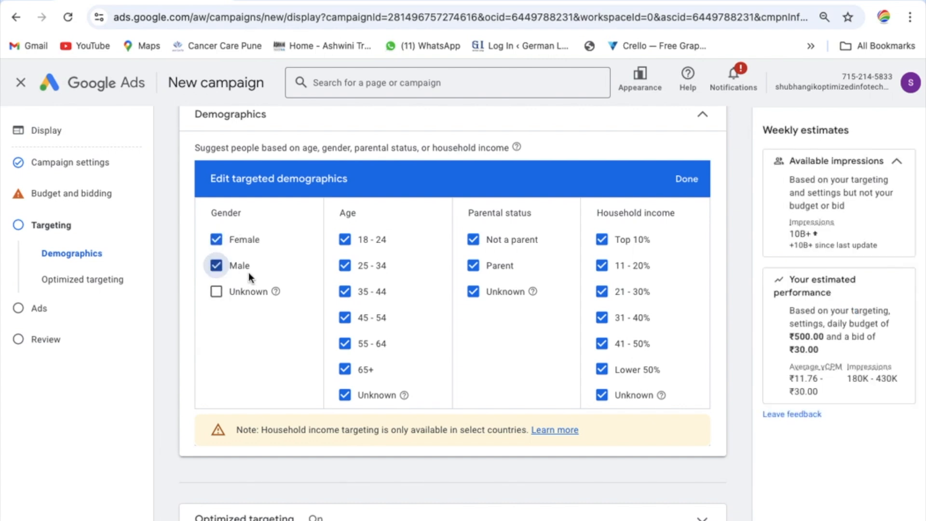
# Include the Unknown gender again and exclude the age groups 45 - 54, 55 - 64, 65+ and Unknown.
pyautogui.click(216, 291)
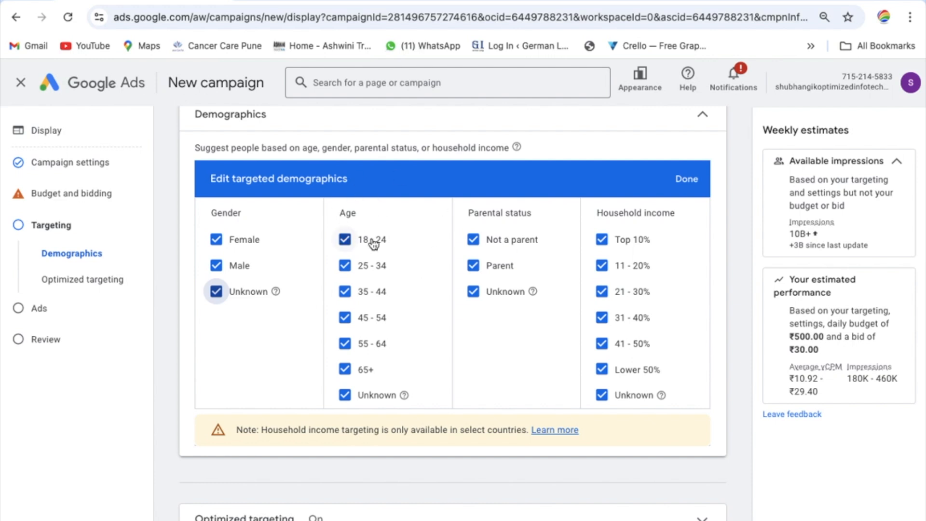
pyautogui.click(348, 370)
pyautogui.click(346, 344)
pyautogui.click(347, 316)
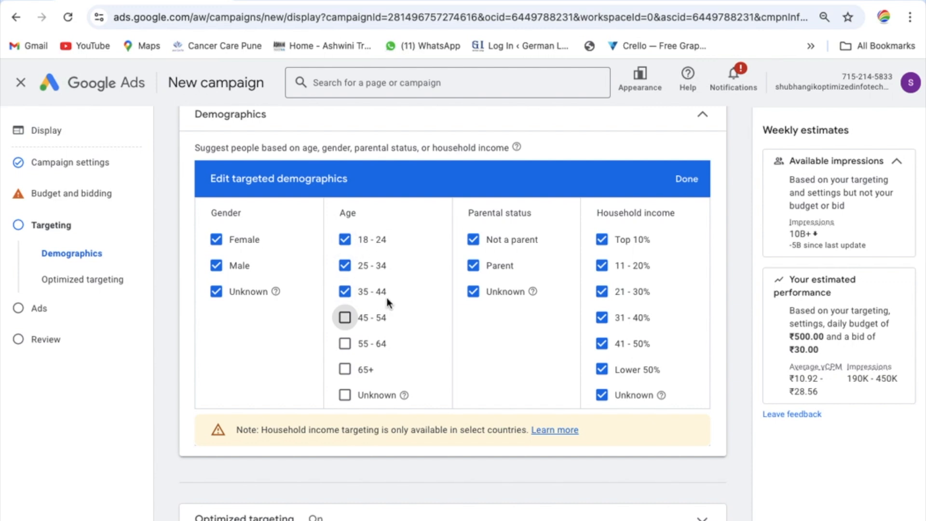
pyautogui.scroll(-1, 386, 295)
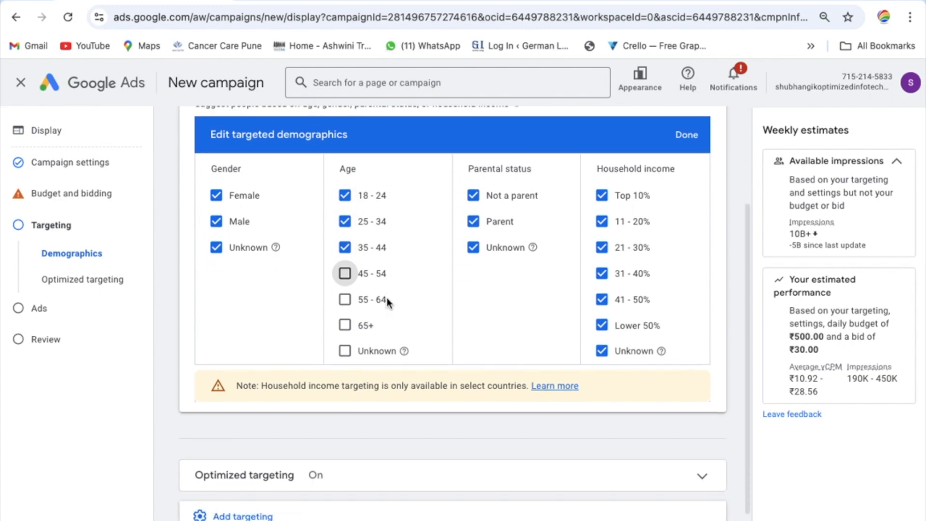
pyautogui.scroll(-1, 421, 296)
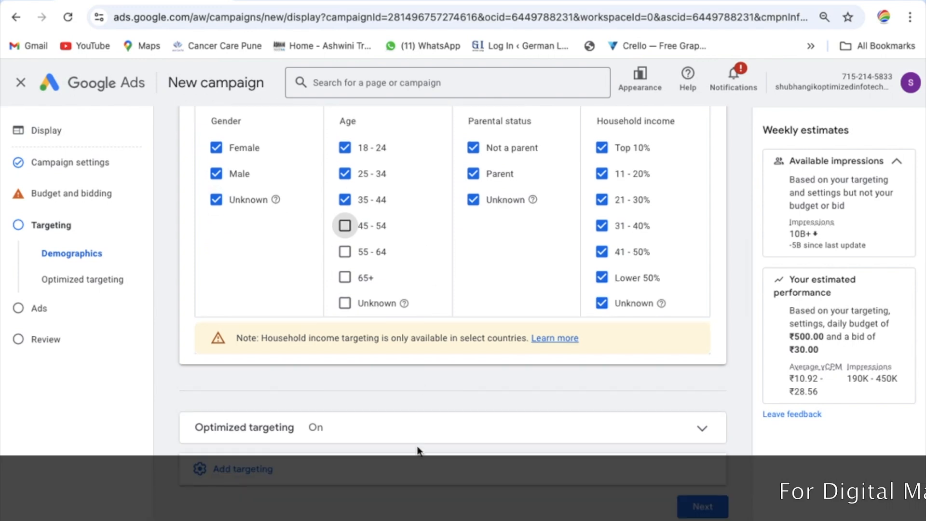
# Add Audience Segments targeting and look through the recent and suggested segments.
pyautogui.click(260, 470)
pyautogui.scroll(-3, 397, 366)
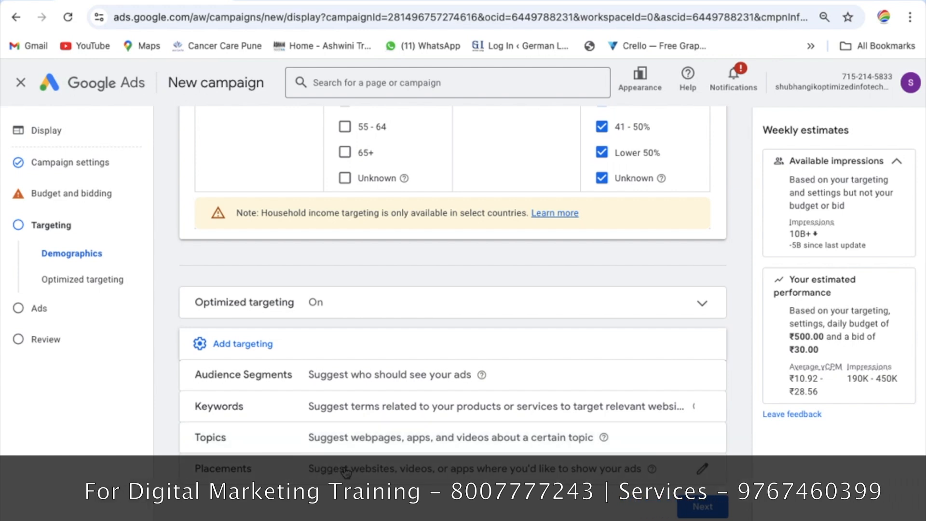
pyautogui.click(357, 378)
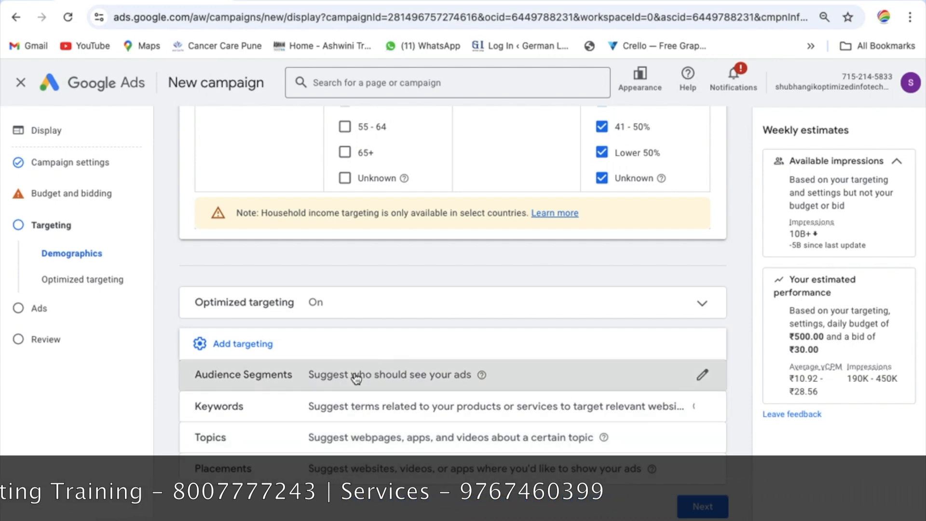
pyautogui.scroll(-3, 357, 378)
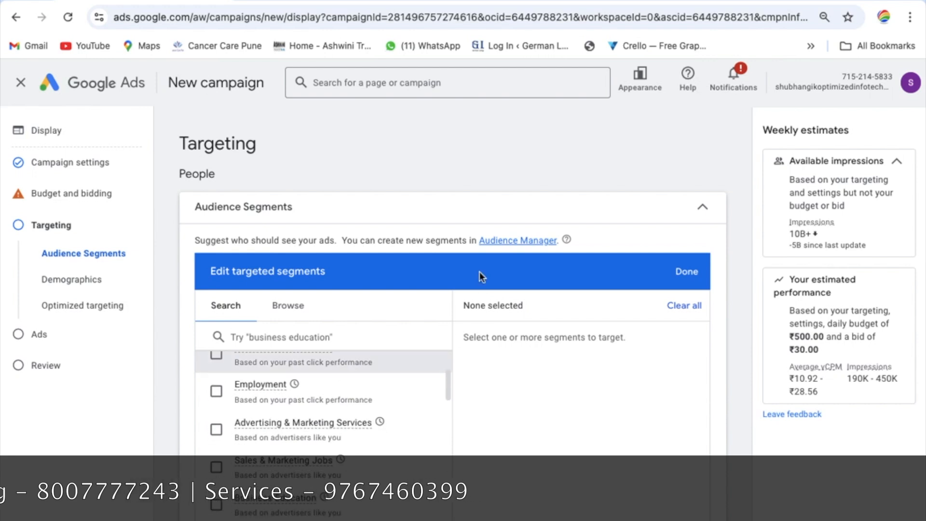
pyautogui.scroll(-4, 718, 306)
pyautogui.scroll(3, 340, 265)
pyautogui.scroll(1, 343, 265)
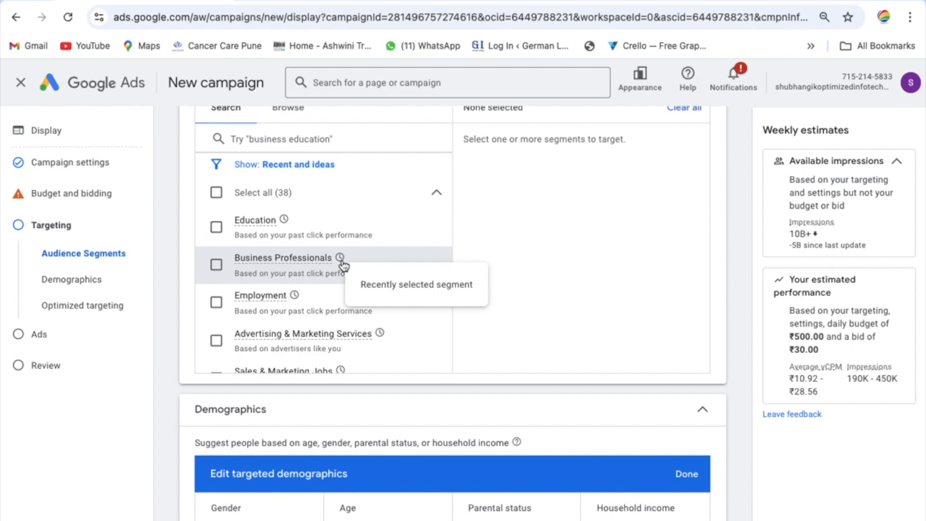
# Target the segments Education, Business Professionals, Employment, Advertising & Marketing Services, Business Education, Sales & Marketing Jobs and Web Design & Development.
pyautogui.click(217, 227)
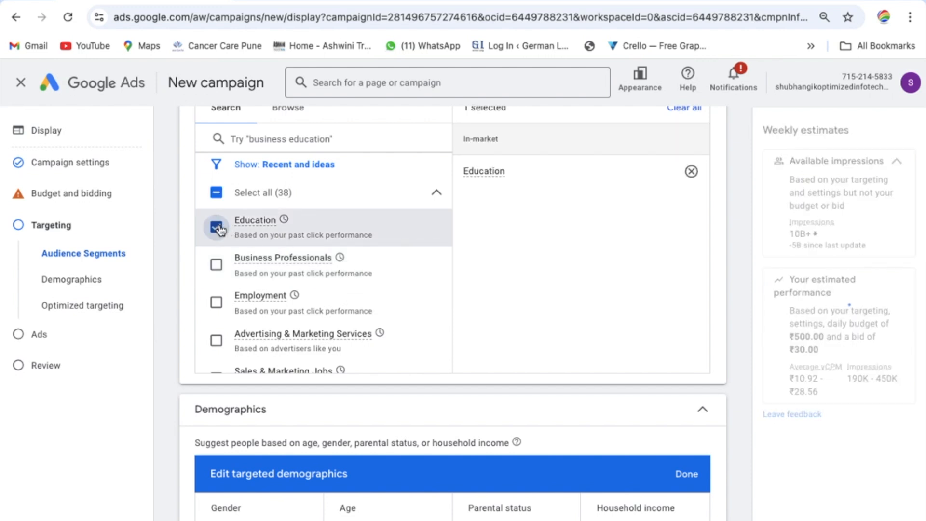
pyautogui.click(214, 263)
pyautogui.click(215, 300)
pyautogui.scroll(-1, 218, 305)
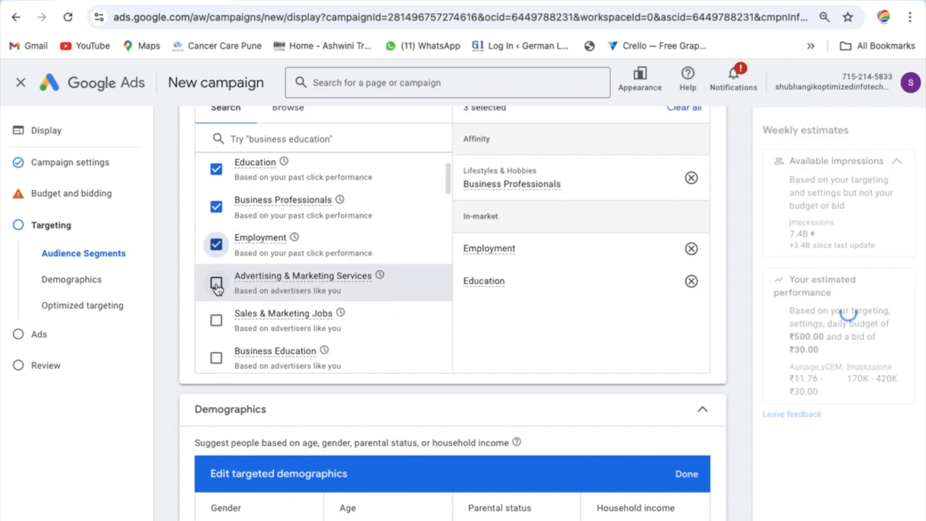
pyautogui.click(216, 288)
pyautogui.scroll(-3, 219, 270)
pyautogui.click(217, 247)
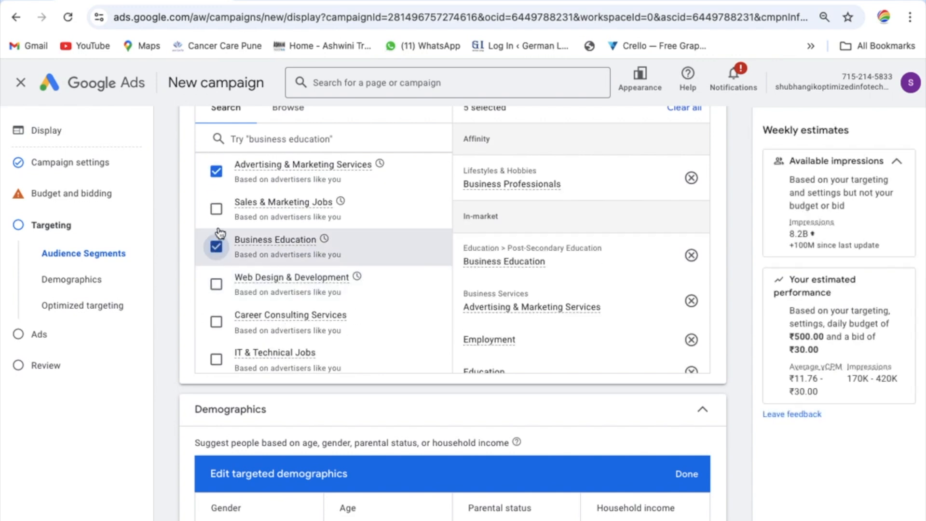
pyautogui.click(216, 208)
pyautogui.click(215, 285)
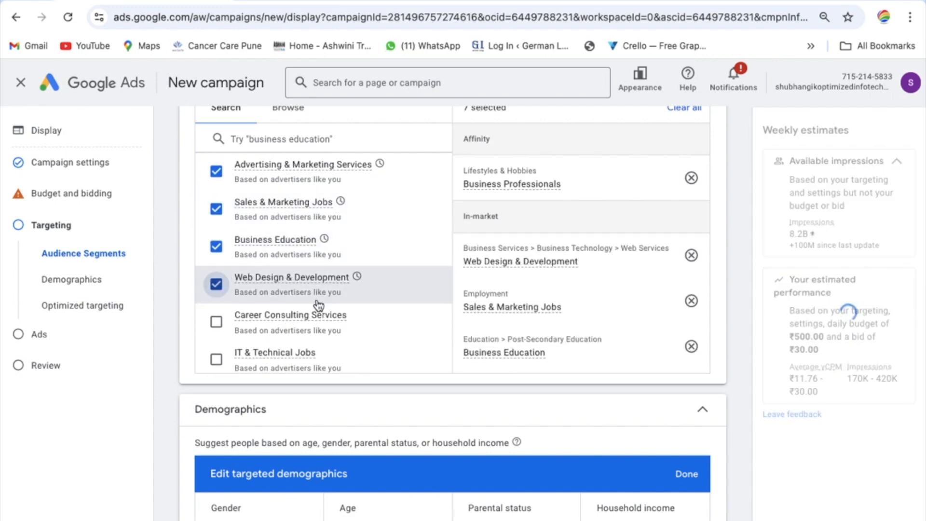
# Add Career Consulting Services, IT & Technical Jobs, Social Media Enthusiasts, Business Services, SEO & SEM Services, Technology Education and Business Technology to the targeted segments.
pyautogui.scroll(-2, 216, 290)
pyautogui.click(216, 228)
pyautogui.click(216, 267)
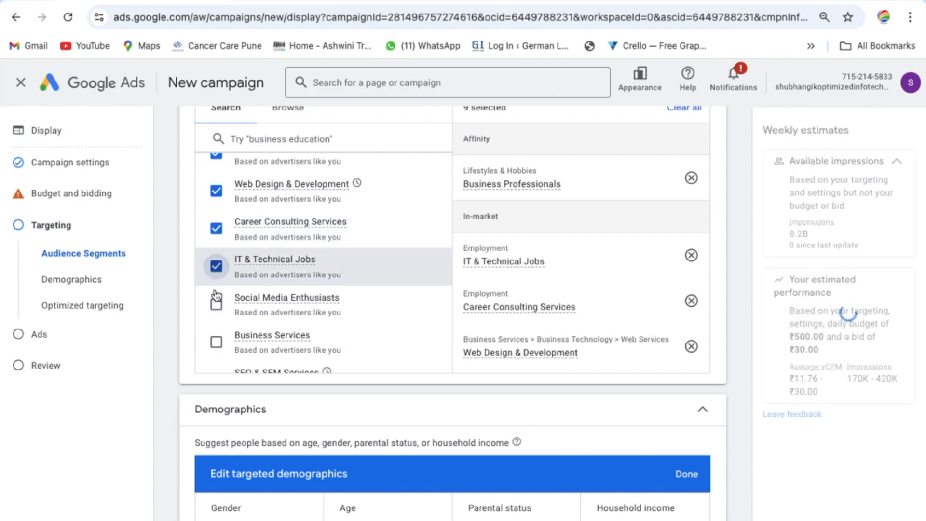
pyautogui.click(216, 304)
pyautogui.scroll(-2, 217, 270)
pyautogui.click(216, 246)
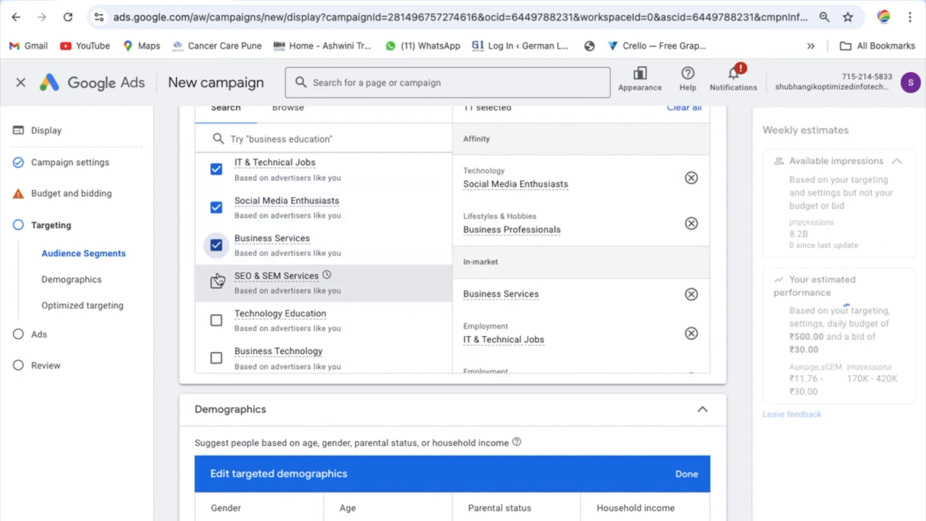
pyautogui.click(216, 283)
pyautogui.scroll(-1, 217, 290)
pyautogui.click(216, 293)
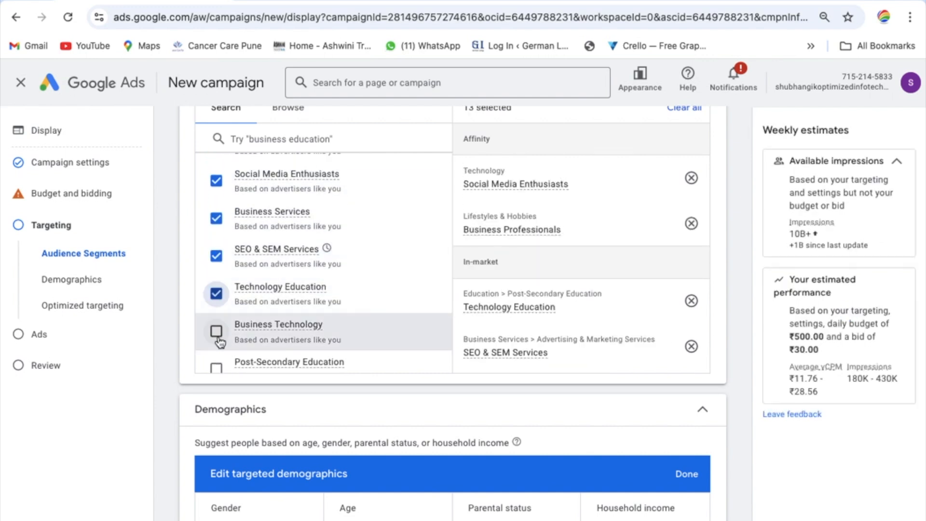
pyautogui.click(216, 333)
# Add the Digital Marketing Courses, Technology, Software and Post-Secondary Education segments to the audience.
pyautogui.scroll(-2, 385, 318)
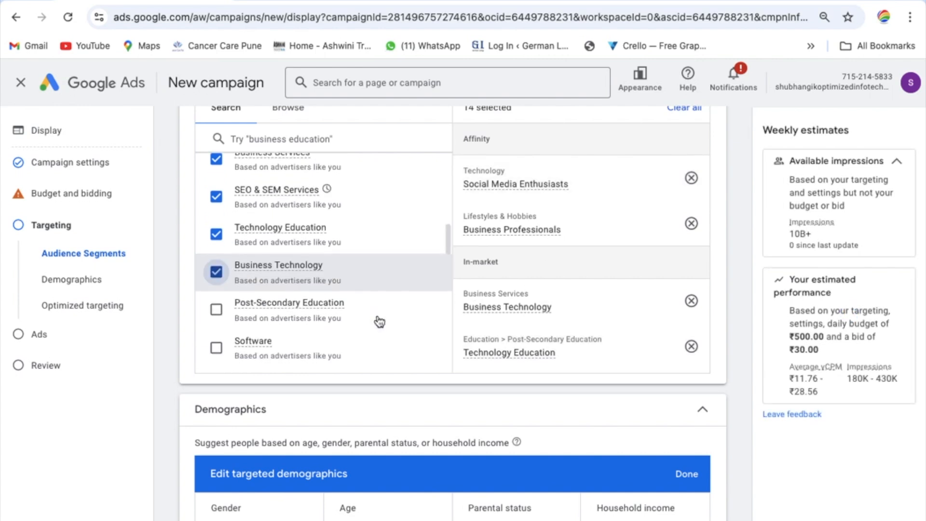
pyautogui.scroll(-3, 393, 303)
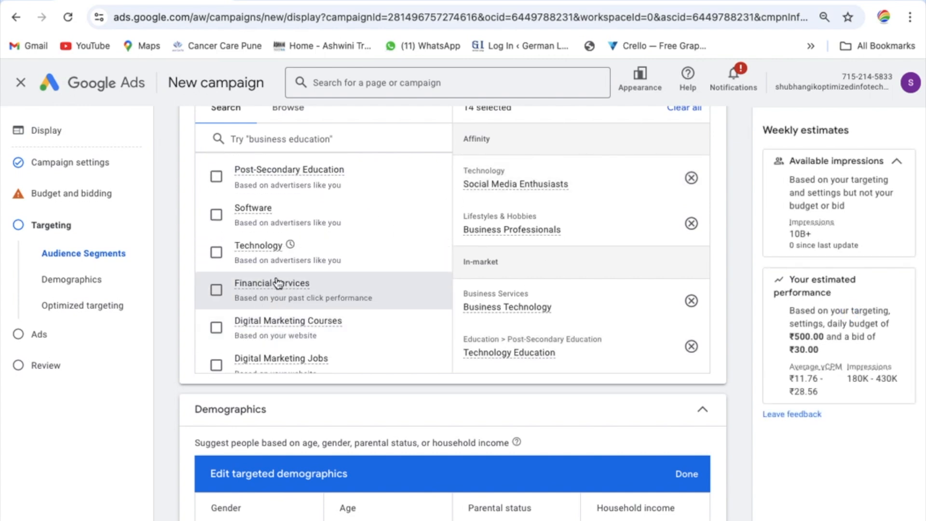
pyautogui.click(216, 327)
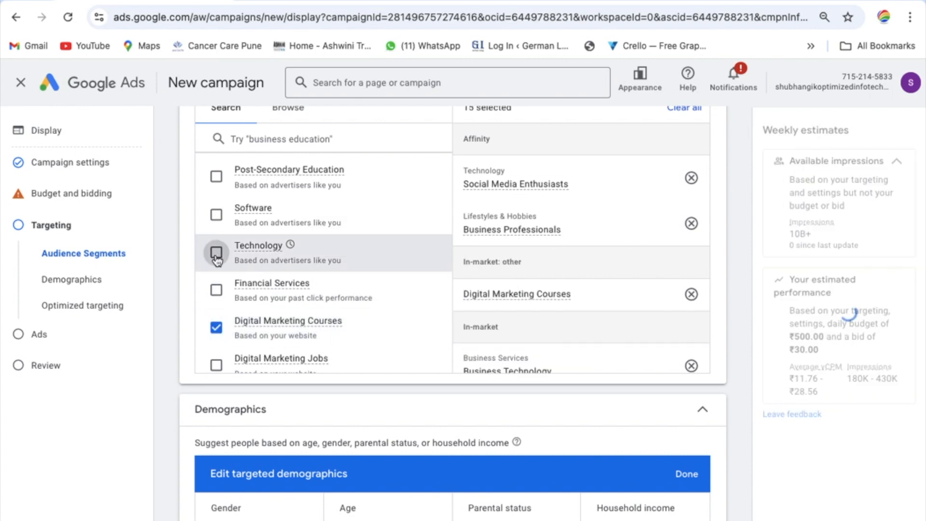
pyautogui.click(216, 252)
pyautogui.click(217, 215)
pyautogui.click(216, 177)
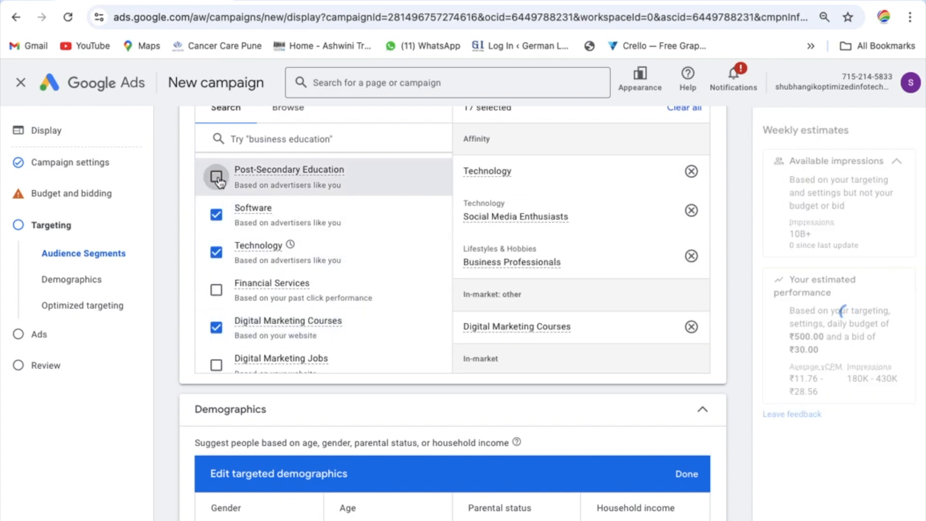
# Add Digital Marketing Services, Digital Marketing Jobs, Digital Marketing Agency, Digital Marketing Companies, Business Marketing Websites and Marketing Solutions to the targeted segments.
pyautogui.scroll(-3, 398, 262)
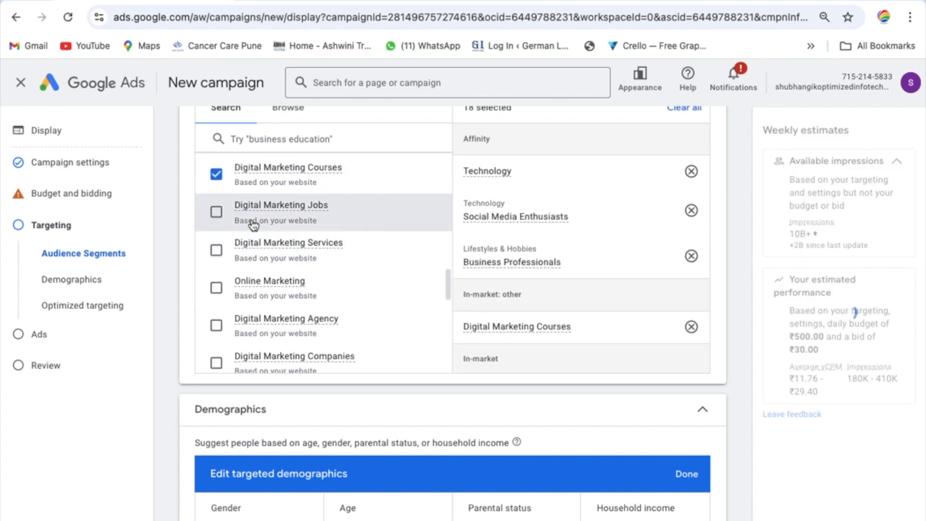
pyautogui.click(216, 250)
pyautogui.click(216, 212)
pyautogui.scroll(-3, 235, 320)
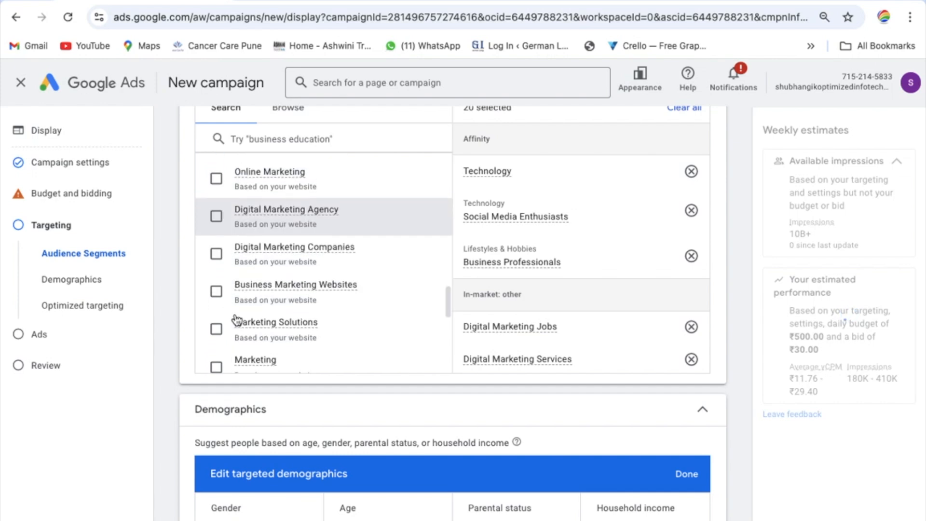
pyautogui.click(216, 211)
pyautogui.click(217, 250)
pyautogui.click(216, 288)
pyautogui.click(216, 324)
# Examine the remaining suggested audience segments, including the course and job related ones.
pyautogui.scroll(-2, 218, 330)
pyautogui.scroll(5, 217, 289)
pyautogui.click(262, 139)
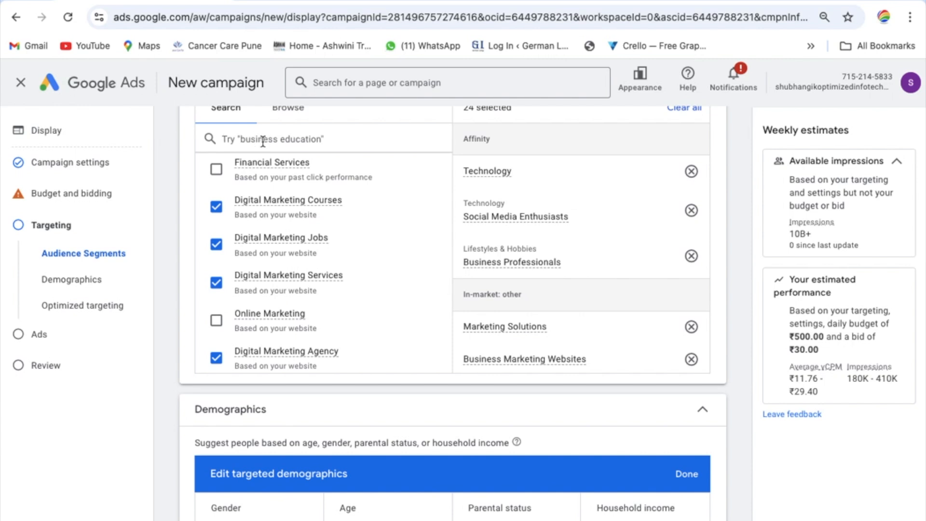
pyautogui.scroll(-10, 382, 266)
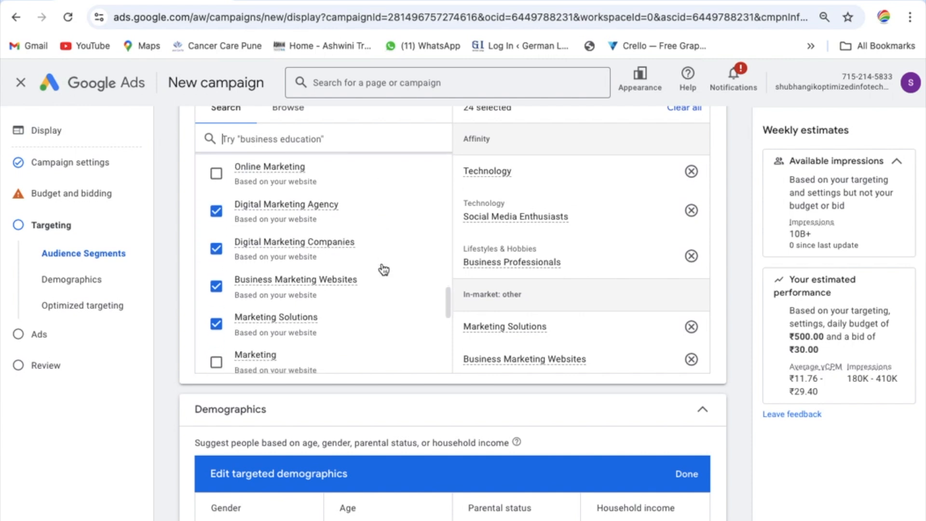
pyautogui.scroll(-1, 383, 267)
pyautogui.scroll(2, 395, 201)
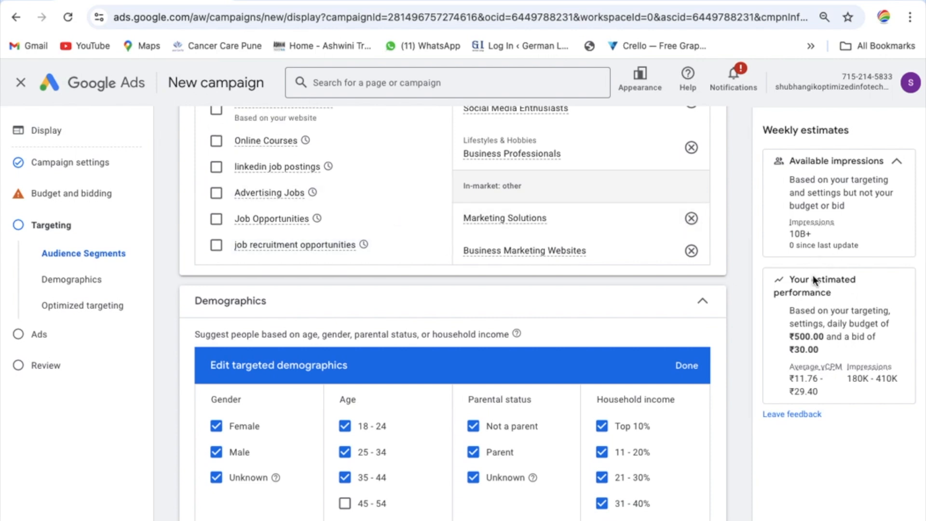
pyautogui.scroll(3, 267, 202)
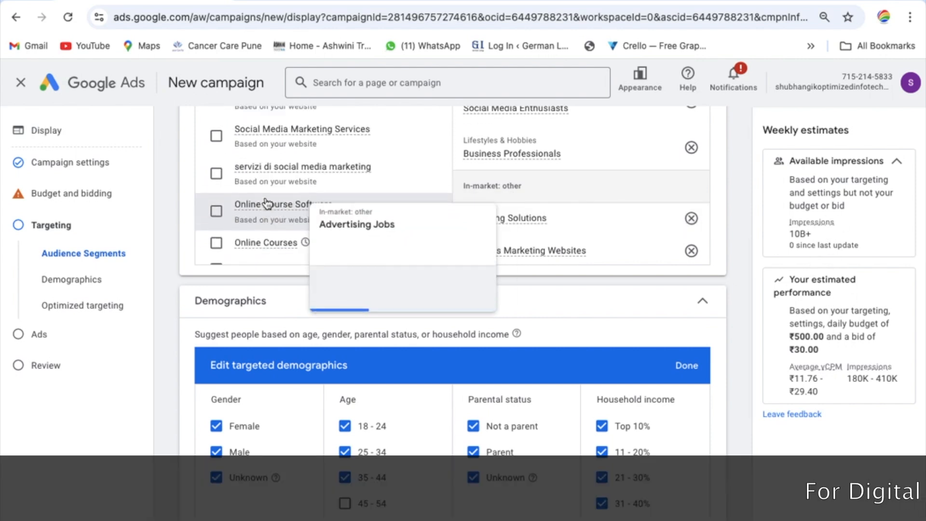
pyautogui.scroll(1, 264, 201)
pyautogui.scroll(-1, 423, 300)
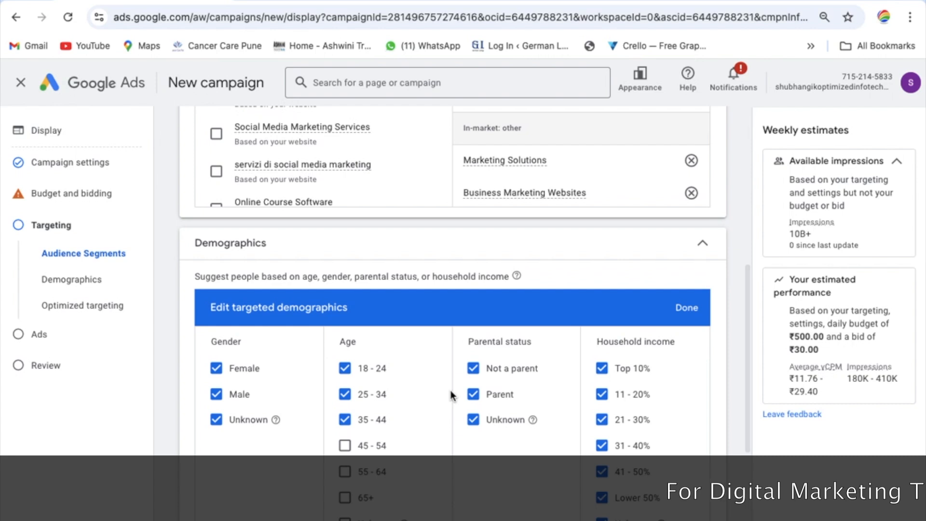
# Add Keywords targeting and review the keyword ideas generated from the course website.
pyautogui.scroll(-5, 450, 390)
pyautogui.click(248, 477)
pyautogui.scroll(-2, 392, 345)
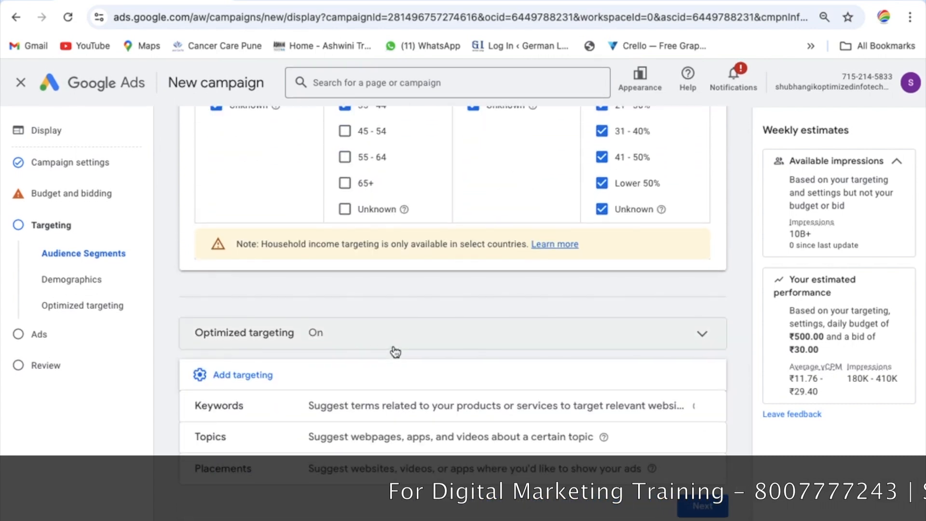
pyautogui.click(360, 403)
pyautogui.click(317, 369)
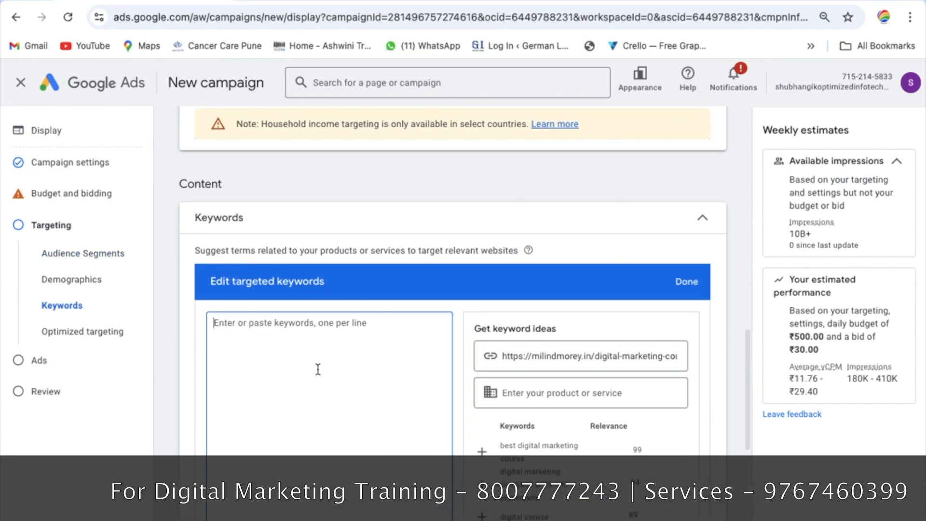
pyautogui.scroll(-1, 318, 370)
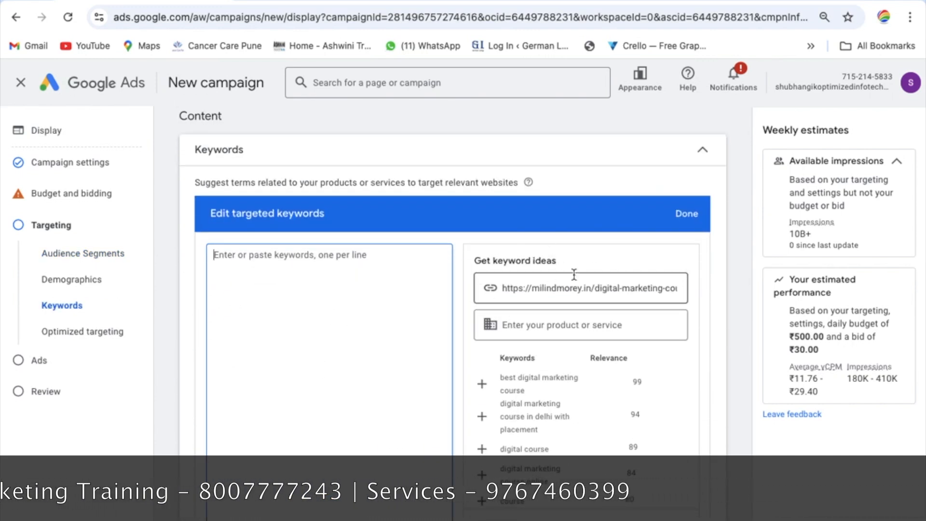
pyautogui.scroll(-5, 569, 477)
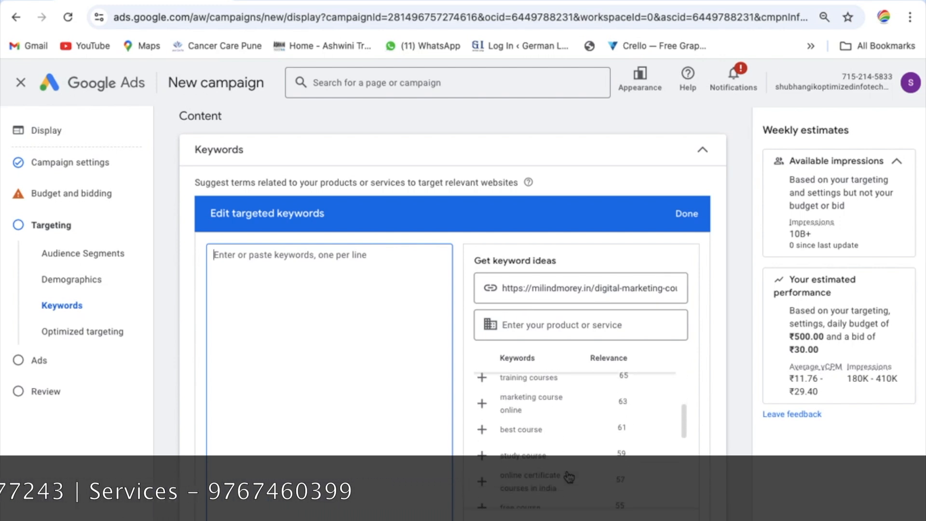
pyautogui.scroll(-2, 707, 338)
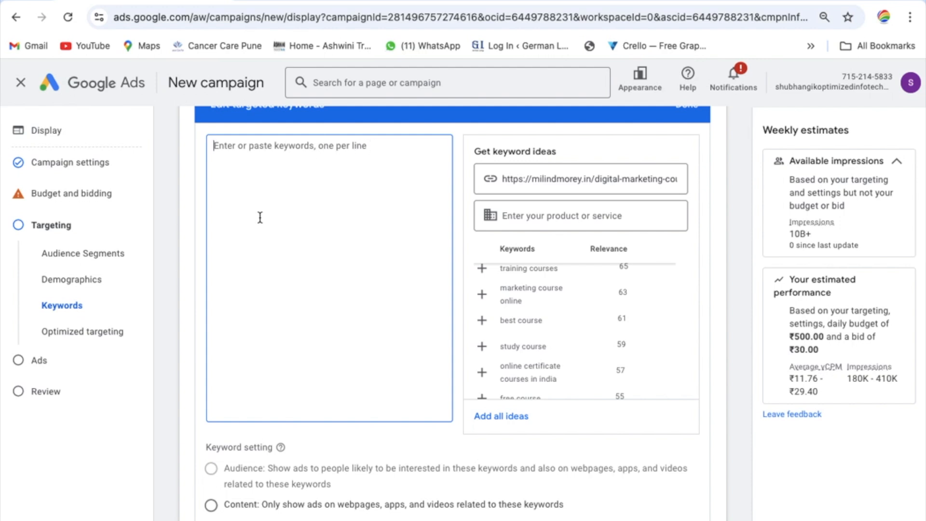
# Try adding the suggested keyword "best course" to the targeted keywords, and clear it from the list.
pyautogui.click(482, 321)
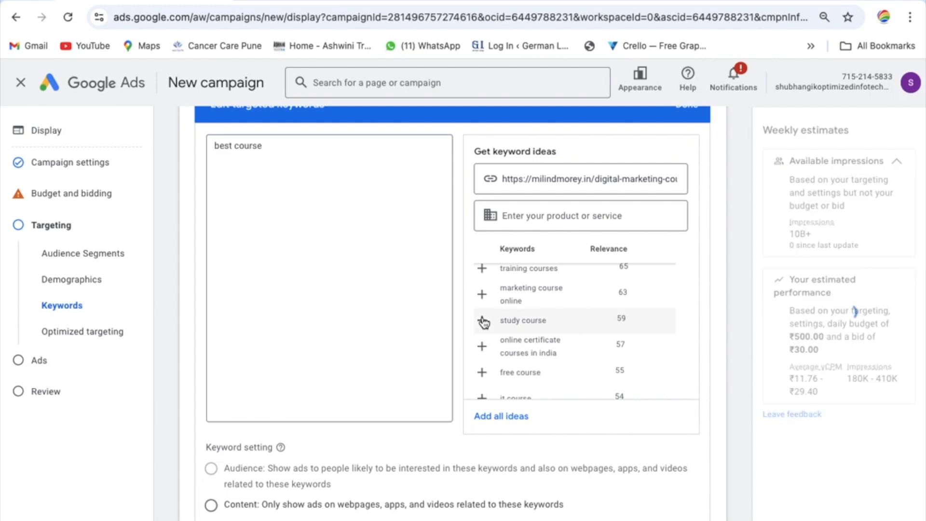
pyautogui.moveTo(287, 151); pyautogui.dragTo(214, 149)
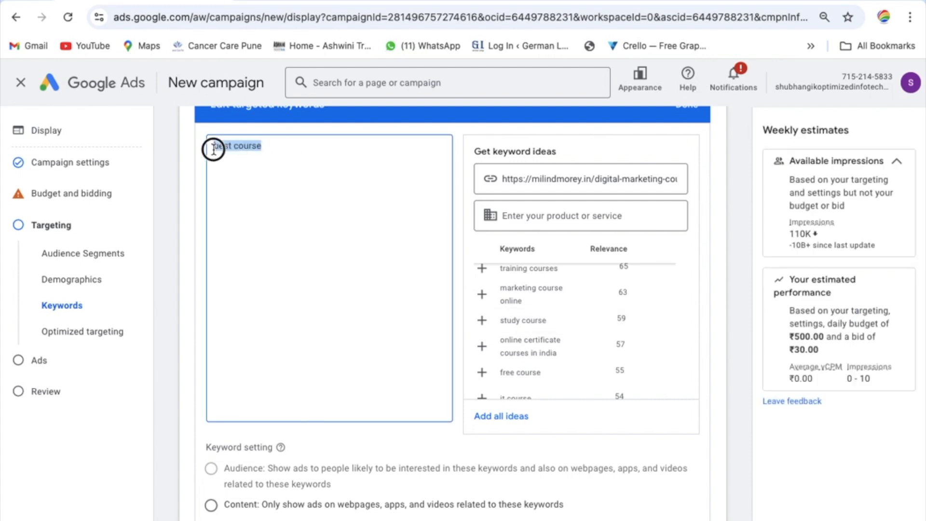
pyautogui.press('BackSpace')
# Add Topics targeting below the keyword settings and look through the available topic categories.
pyautogui.scroll(-4, 308, 258)
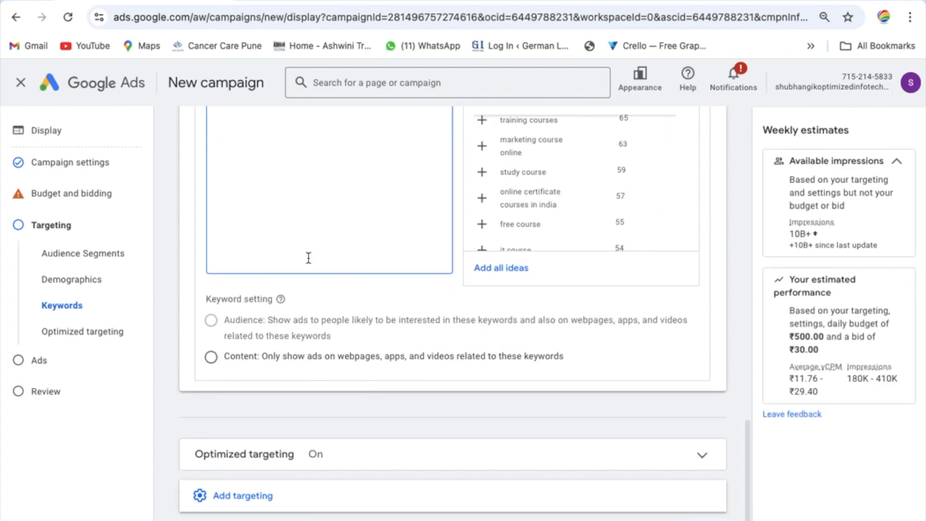
pyautogui.click(235, 464)
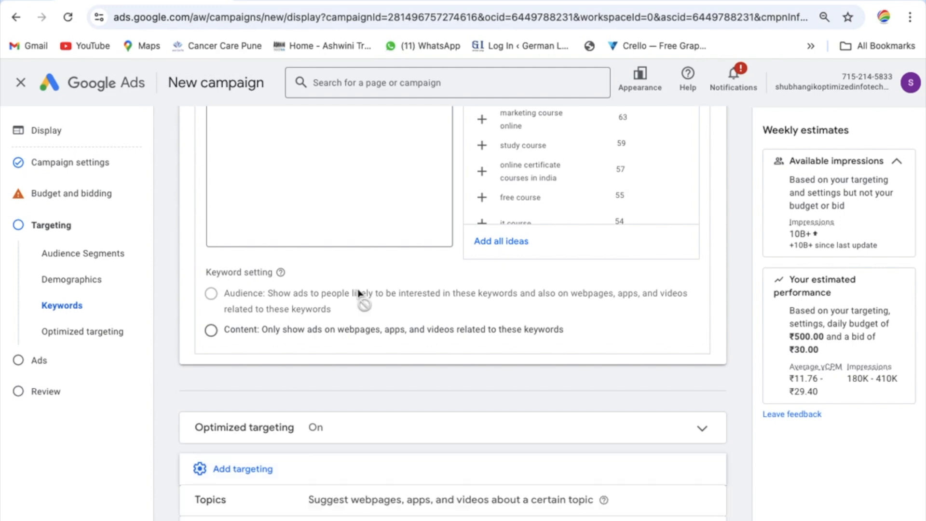
pyautogui.scroll(-2, 359, 295)
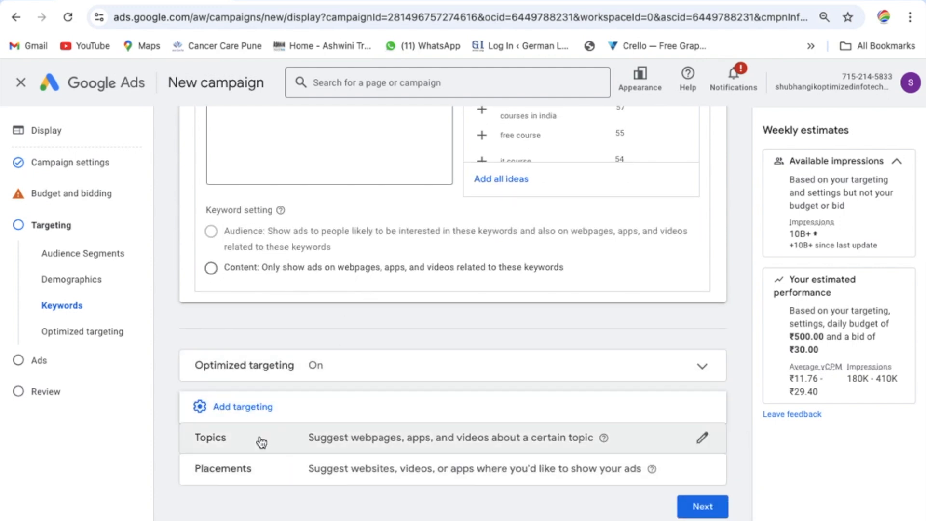
pyautogui.click(387, 446)
pyautogui.scroll(-5, 387, 446)
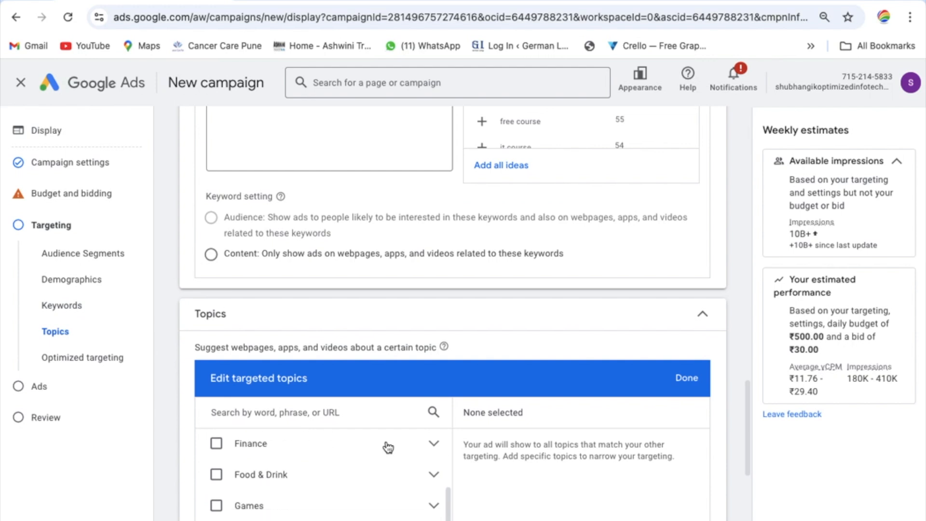
pyautogui.scroll(-6, 444, 331)
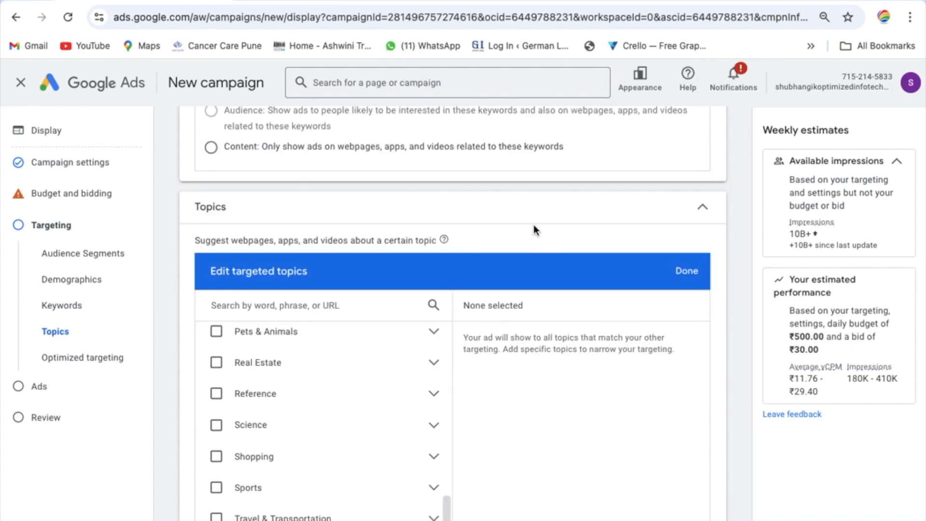
pyautogui.scroll(-5, 533, 225)
pyautogui.scroll(4, 333, 224)
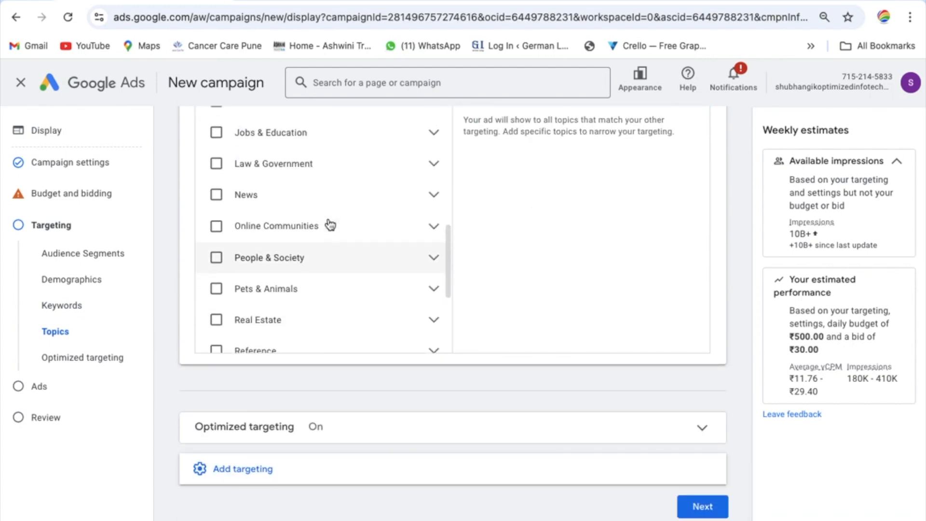
pyautogui.scroll(2, 327, 223)
pyautogui.scroll(-4, 389, 261)
pyautogui.scroll(-2, 389, 262)
# Add Placements targeting to the campaign and bring its website, YouTube and app categories into view.
pyautogui.click(255, 467)
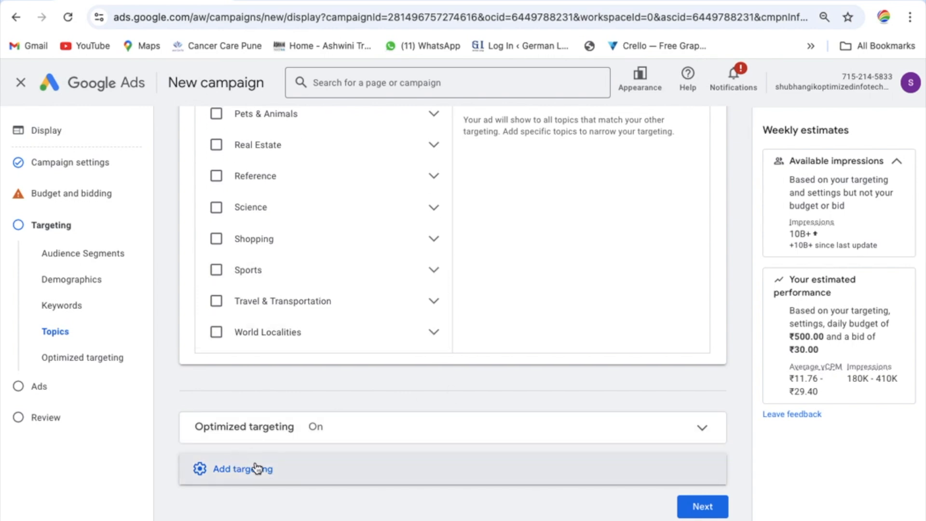
pyautogui.click(383, 502)
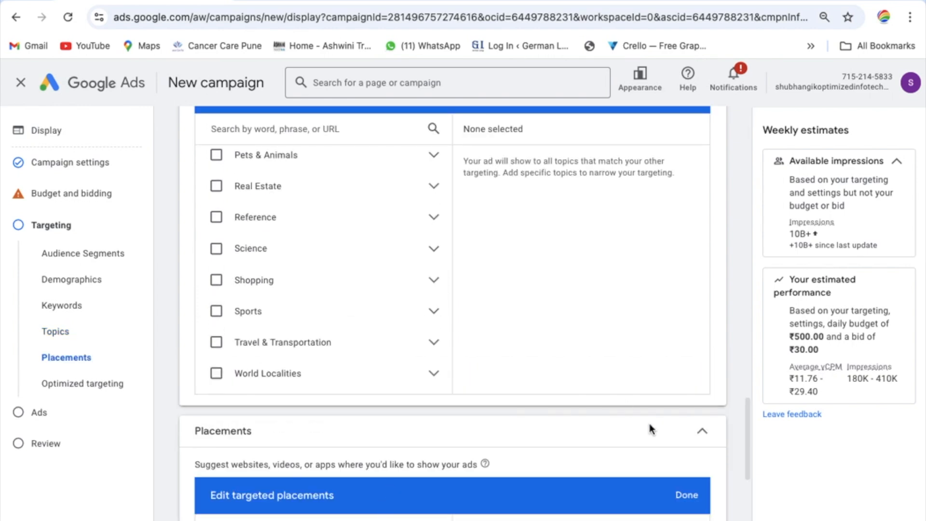
pyautogui.scroll(-7, 742, 416)
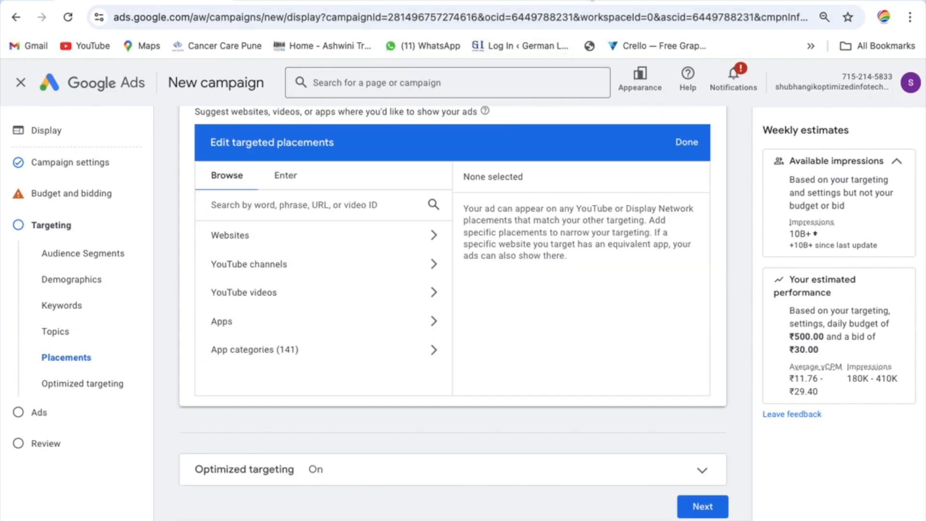
# Switch to the IndiaBIX website, dismiss its full-page ad and copy the site's root address.
pyautogui.click(319, 1)
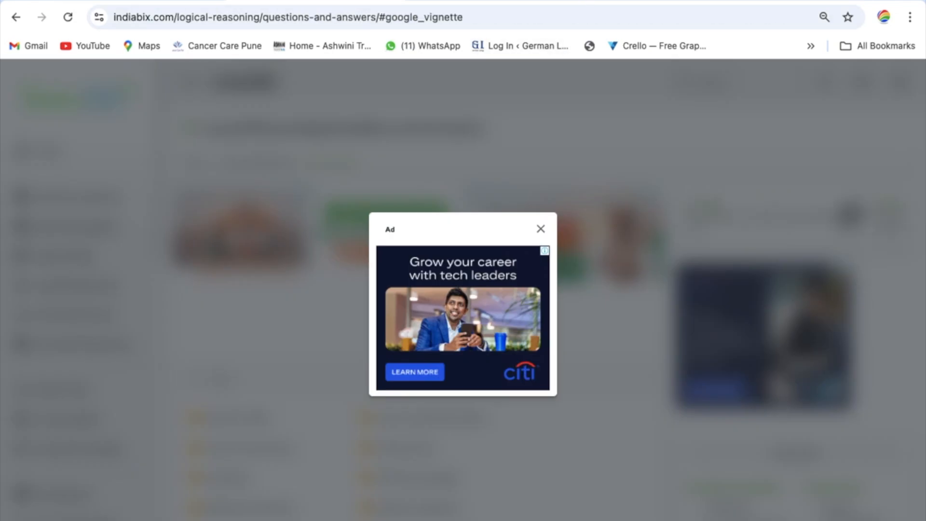
pyautogui.click(539, 230)
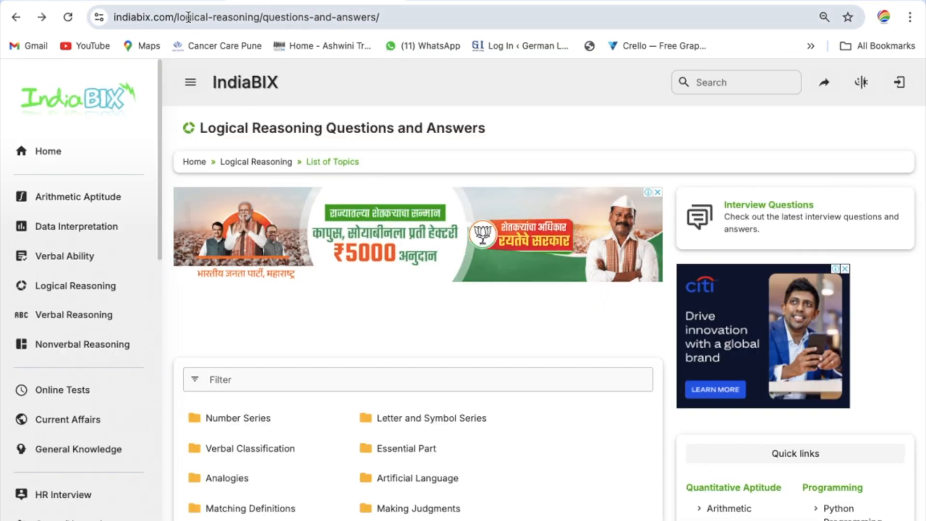
pyautogui.moveTo(177, 18); pyautogui.dragTo(112, 16)
pyautogui.hotkey('ctrl', 'c')
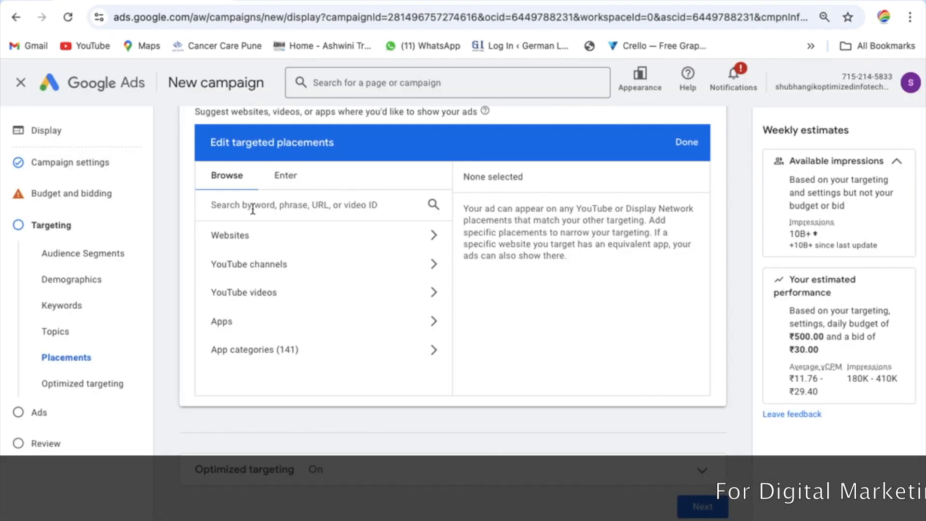
pyautogui.click(251, 206)
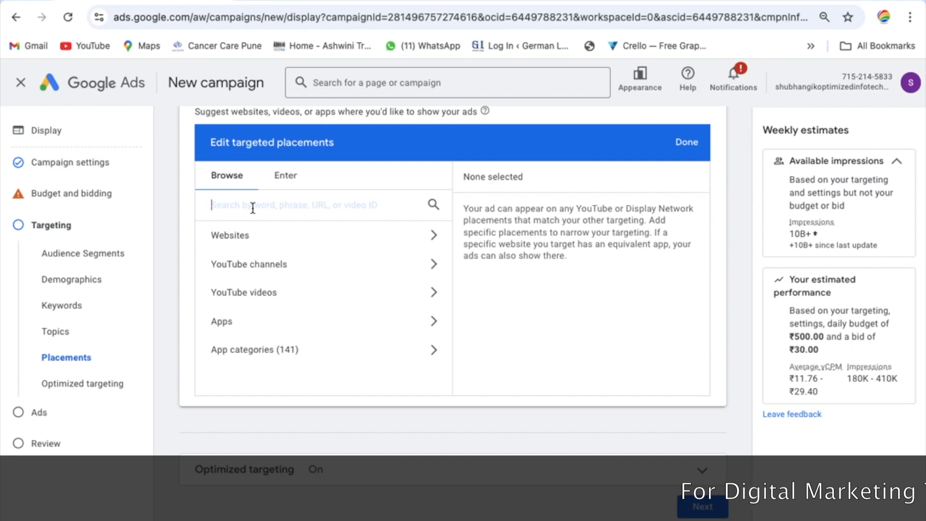
pyautogui.hotkey('ctrl', 'v')
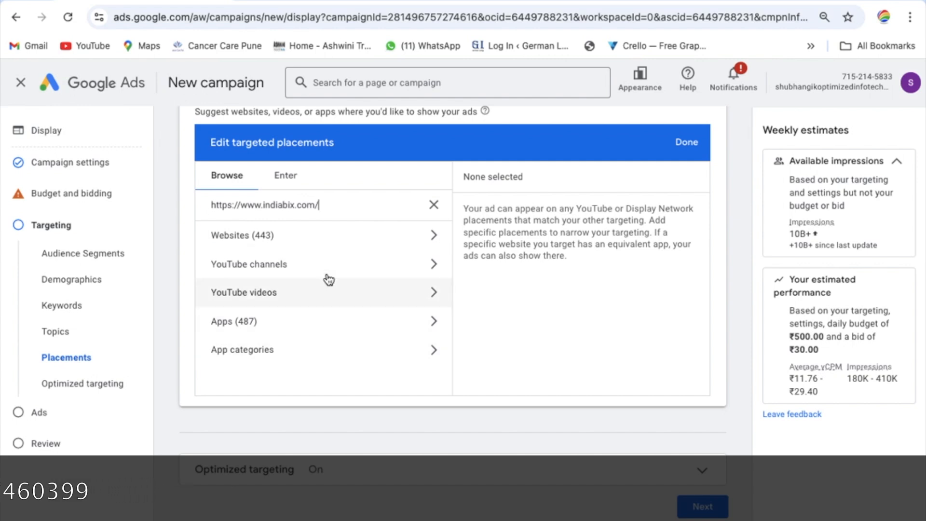
pyautogui.click(310, 238)
pyautogui.scroll(-1, 270, 308)
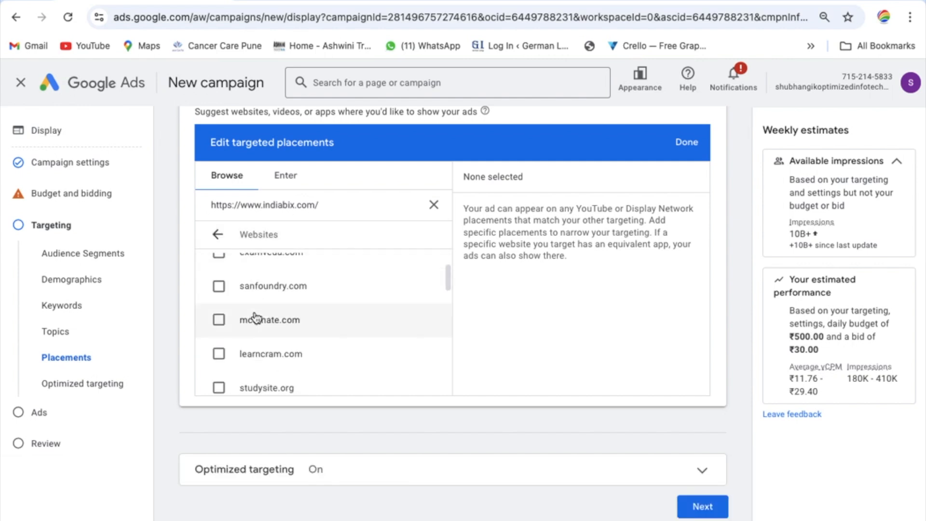
pyautogui.scroll(2, 255, 318)
pyautogui.scroll(-5, 256, 318)
pyautogui.scroll(-5, 256, 318)
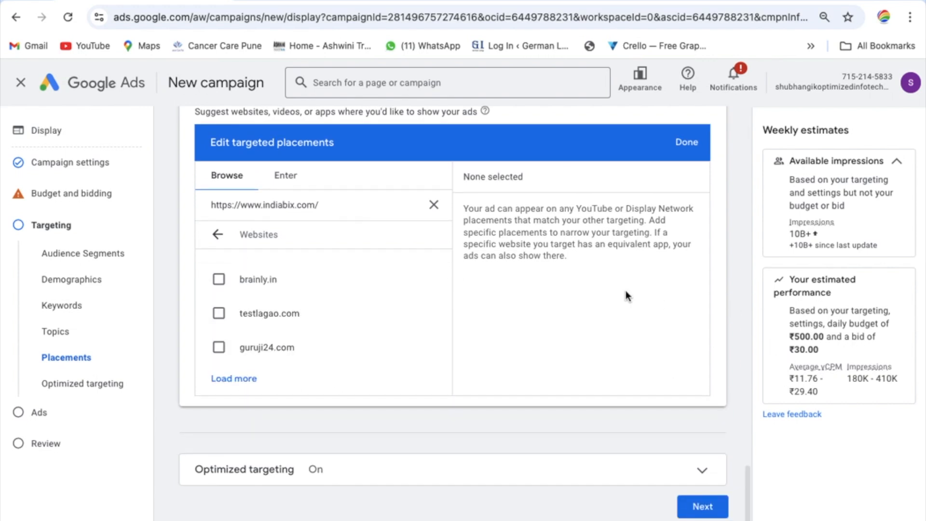
# Continue to ad creation without selecting a placement and fill in the business name for the responsive display ad.
pyautogui.scroll(1, 455, 437)
pyautogui.click(702, 507)
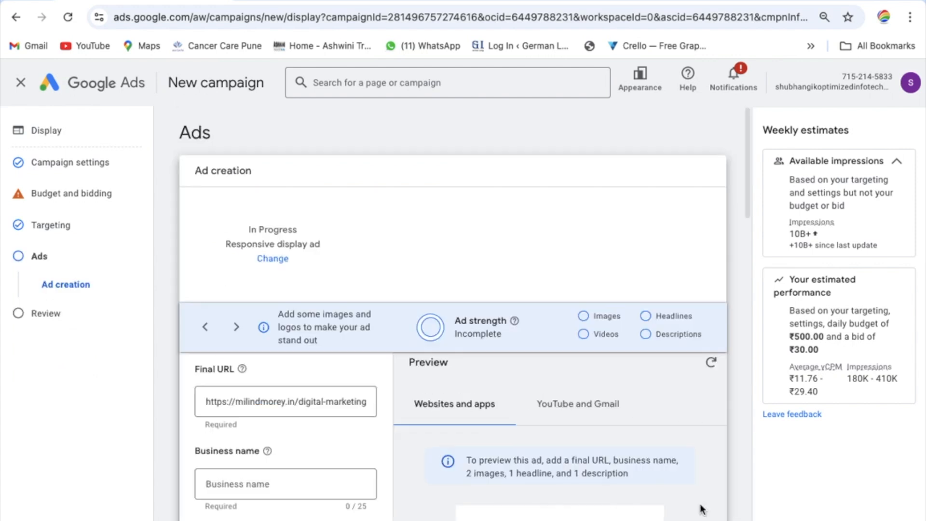
pyautogui.scroll(-2, 687, 230)
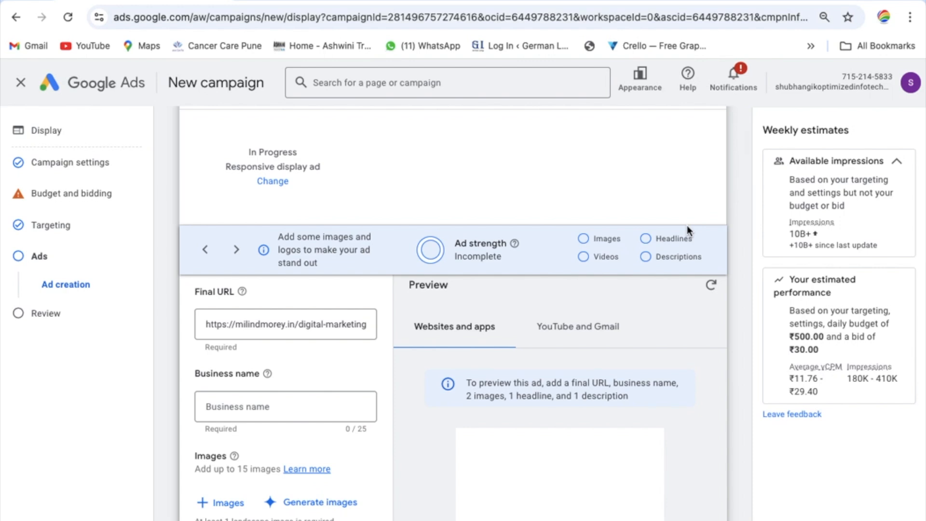
pyautogui.scroll(-2, 724, 306)
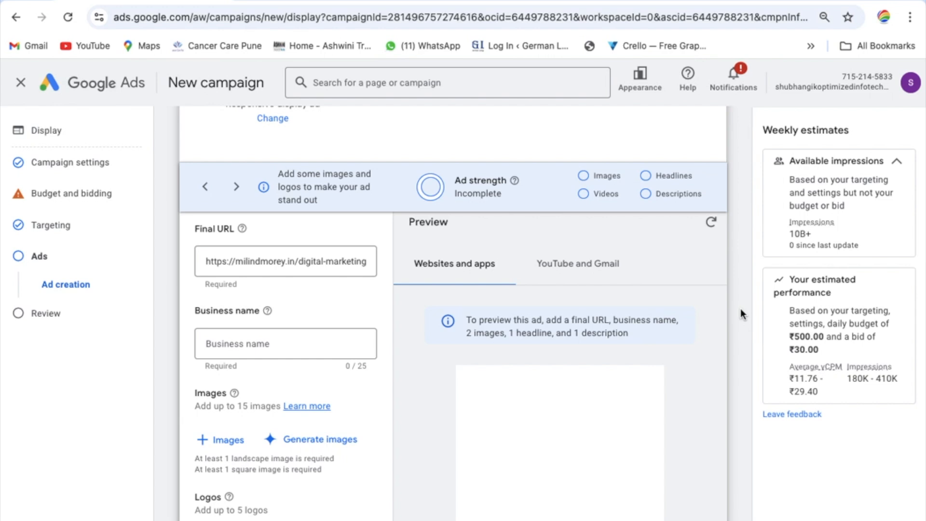
pyautogui.scroll(-1, 278, 297)
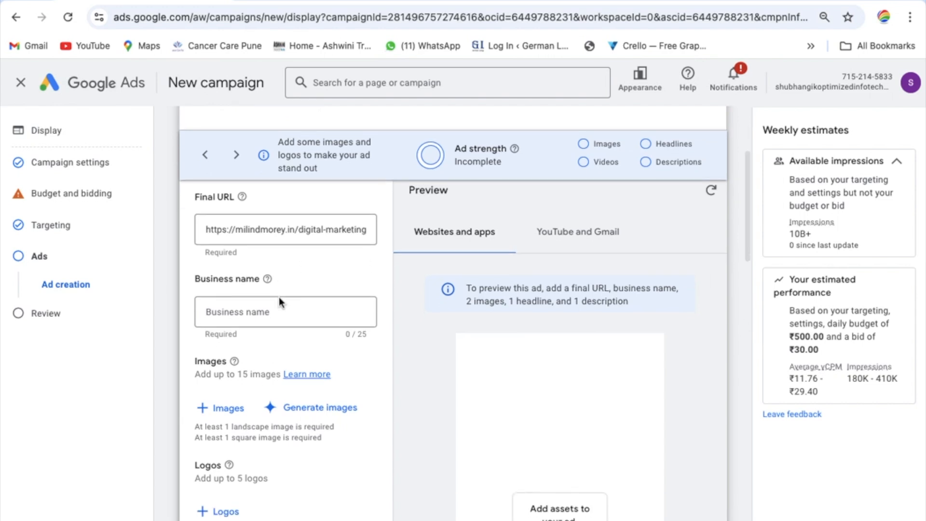
pyautogui.click(242, 297)
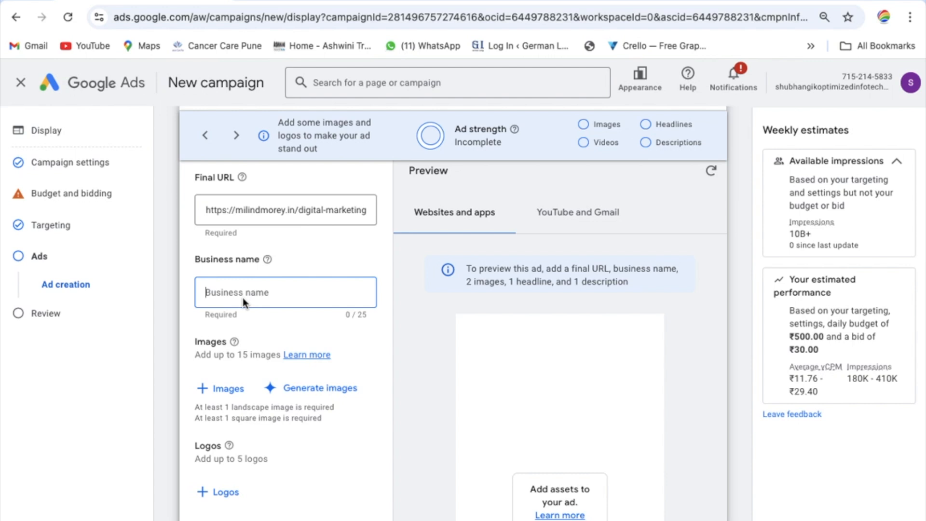
pyautogui.write('Mr.Milind Morey')
# Start adding ad images and select the first image suggested from the final URL.
pyautogui.scroll(-2, 281, 335)
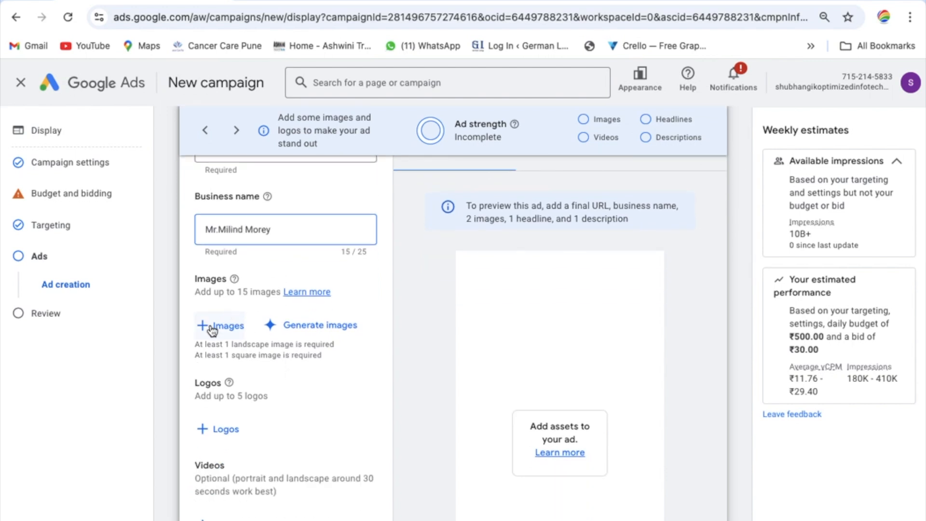
pyautogui.click(227, 326)
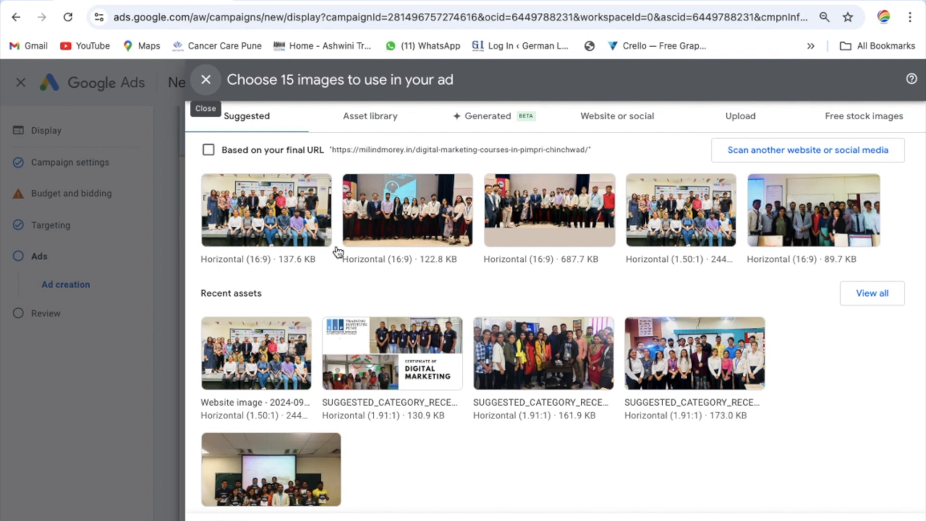
pyautogui.click(277, 238)
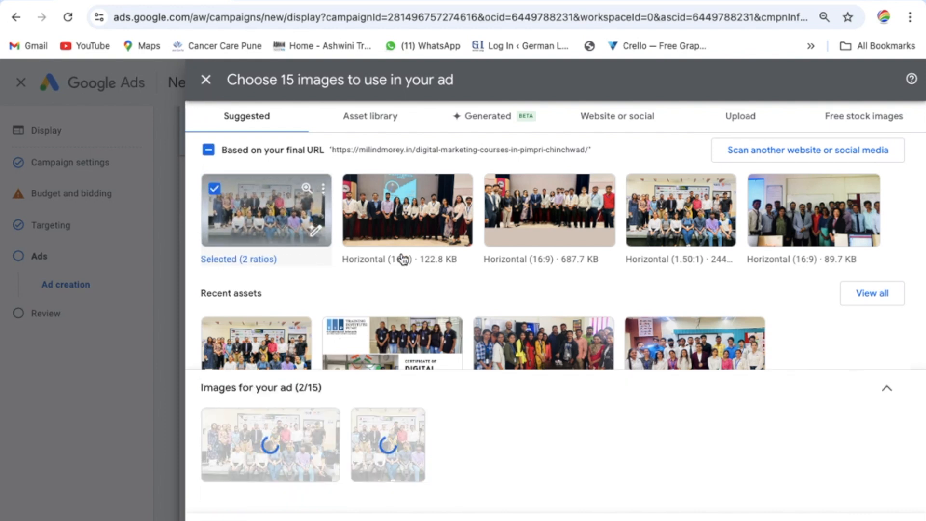
# Examine the selected image's two crops and the other suggested images, recent assets and free stock images.
pyautogui.scroll(-1, 757, 362)
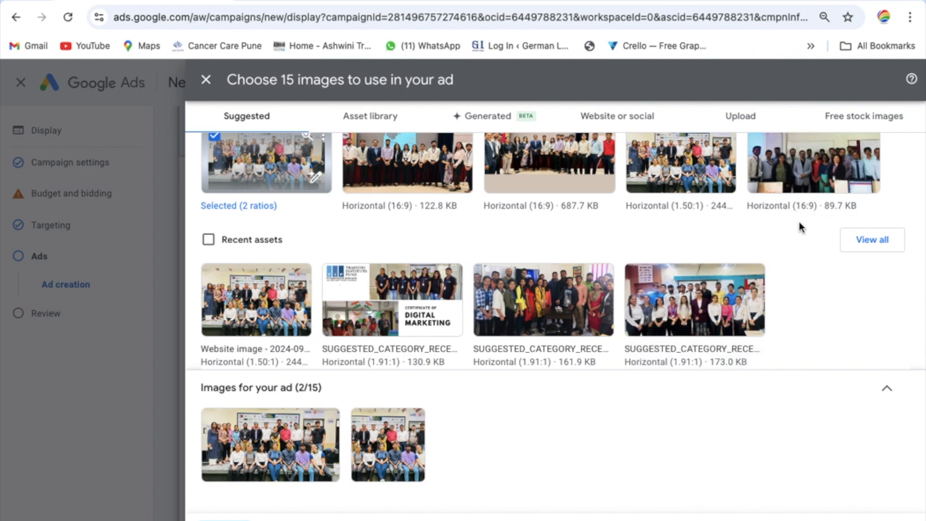
pyautogui.moveTo(403, 437)
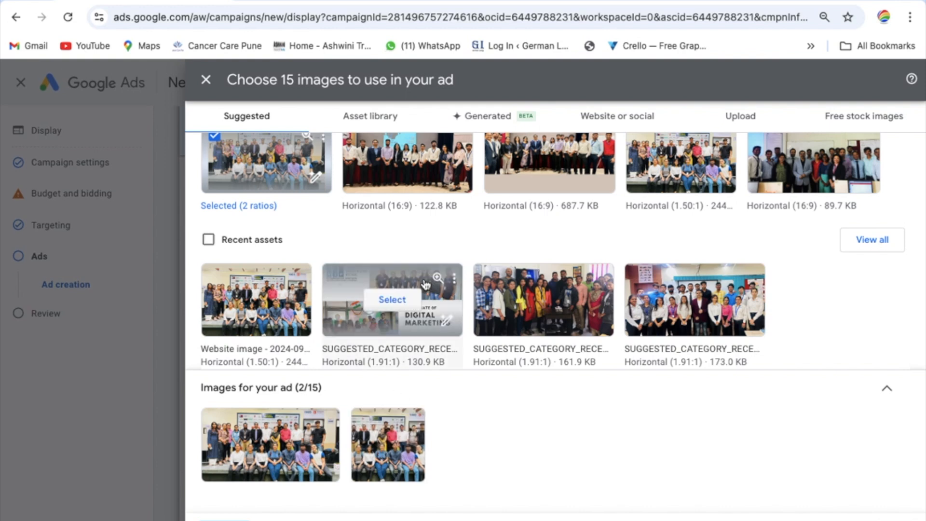
pyautogui.moveTo(277, 450)
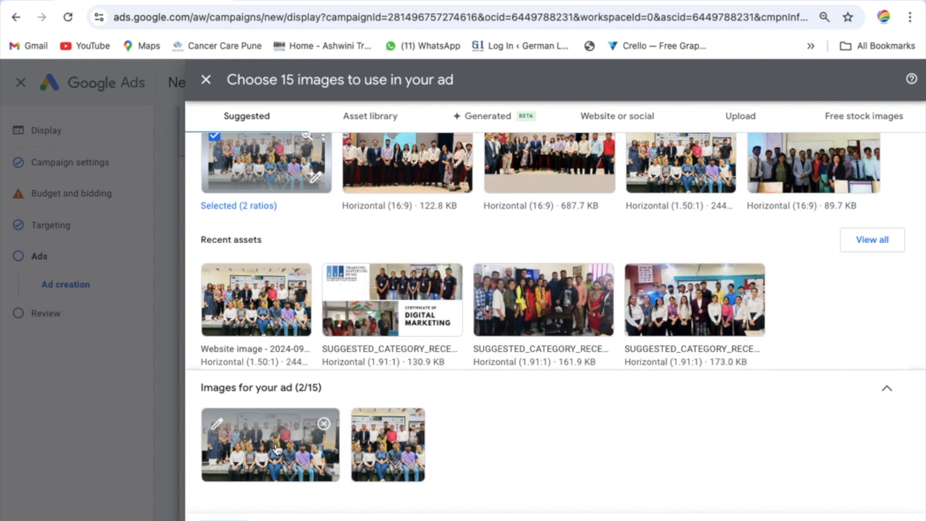
pyautogui.moveTo(380, 453)
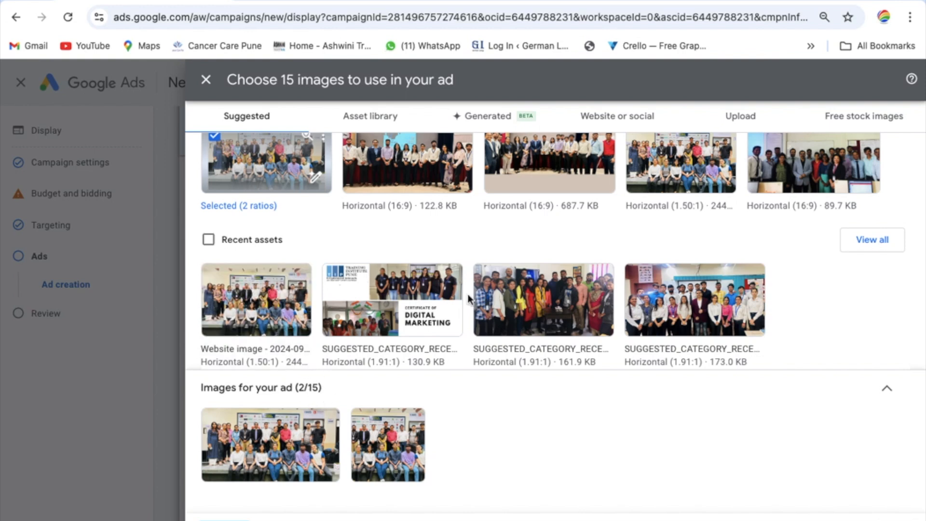
pyautogui.scroll(-4, 572, 314)
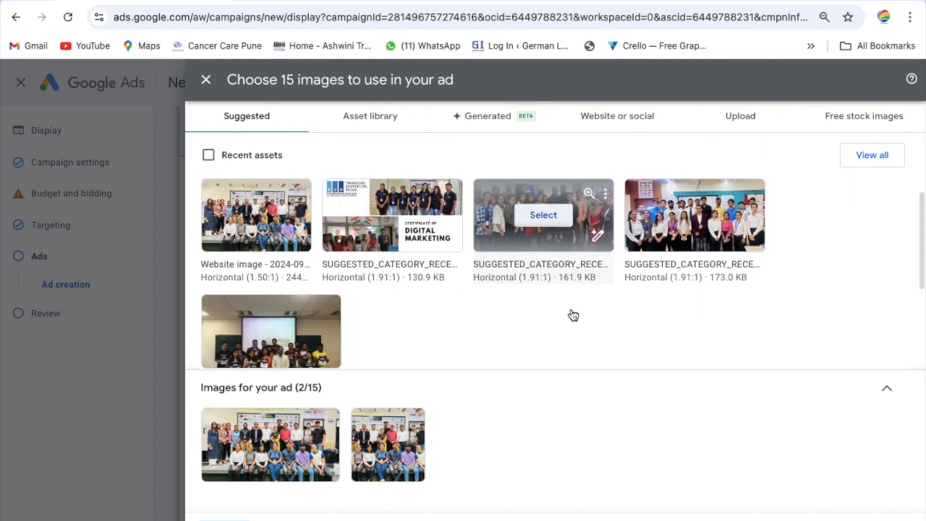
pyautogui.scroll(-2, 572, 314)
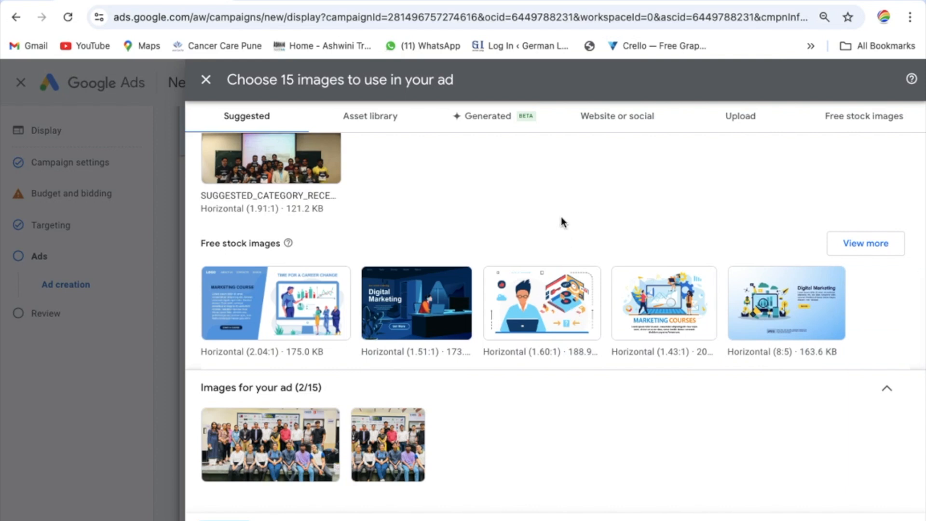
pyautogui.scroll(6, 563, 222)
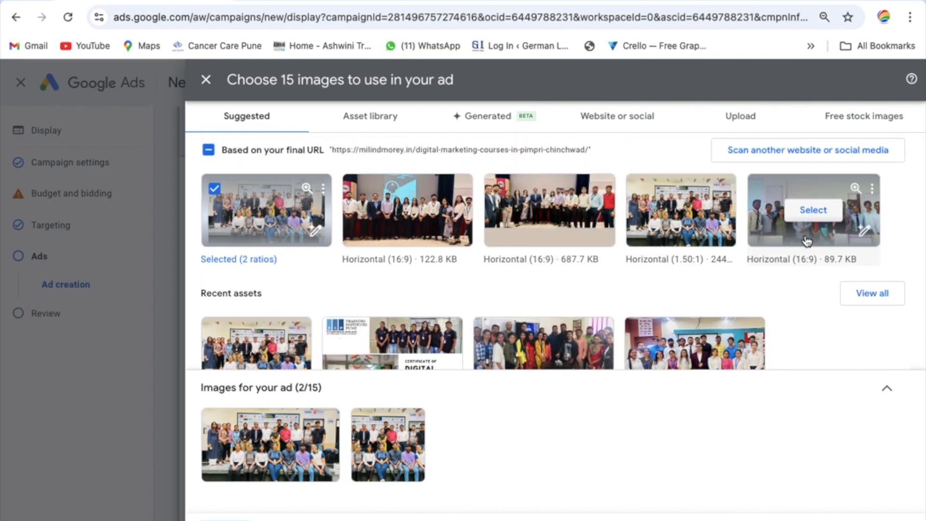
pyautogui.scroll(-10, 510, 262)
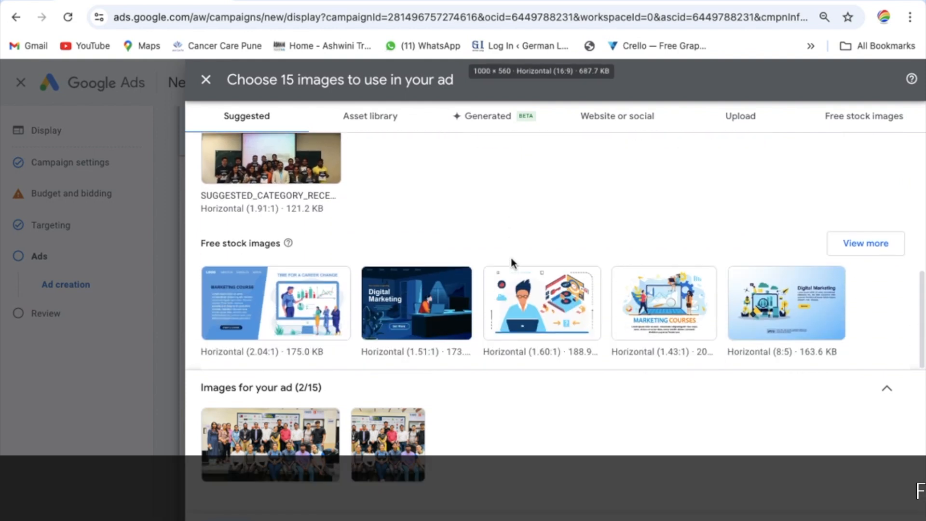
pyautogui.scroll(10, 511, 262)
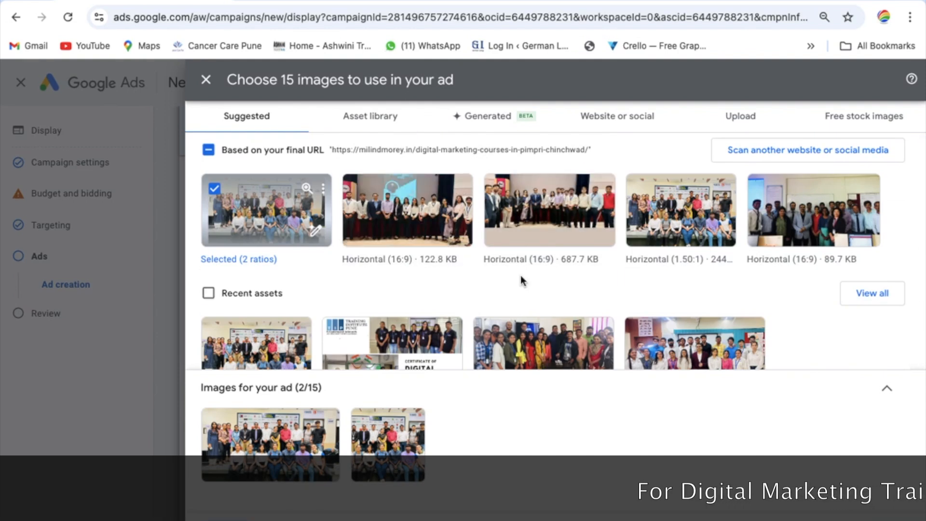
# Start uploading ad images from the computer and open the Photos folder on the Desktop.
pyautogui.click(740, 120)
pyautogui.click(506, 300)
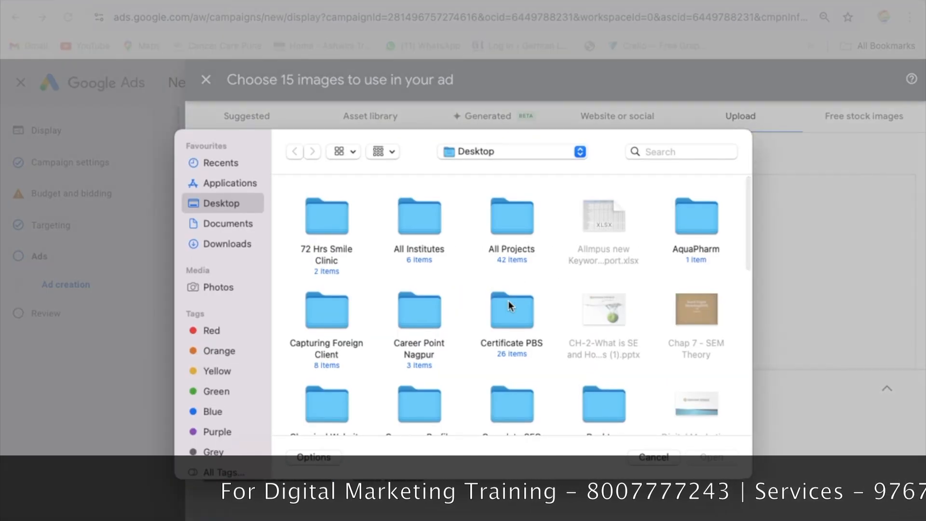
pyautogui.scroll(-1, 460, 295)
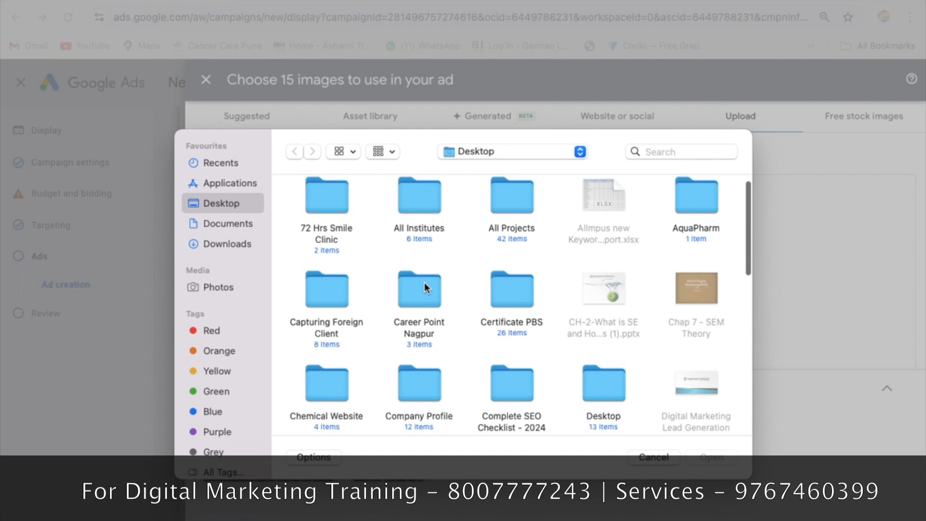
pyautogui.scroll(-4, 426, 287)
pyautogui.scroll(-10, 424, 287)
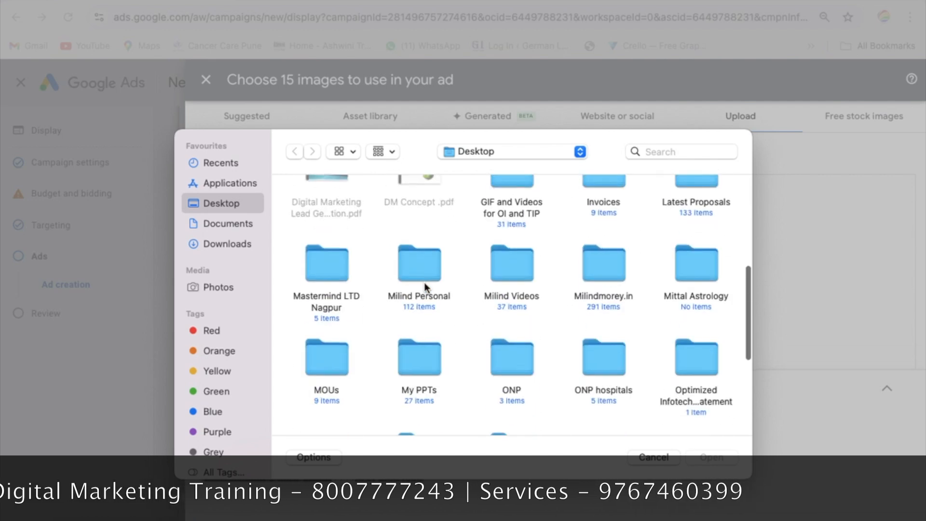
pyautogui.scroll(-3, 424, 282)
pyautogui.scroll(-2, 478, 301)
pyautogui.click(514, 273)
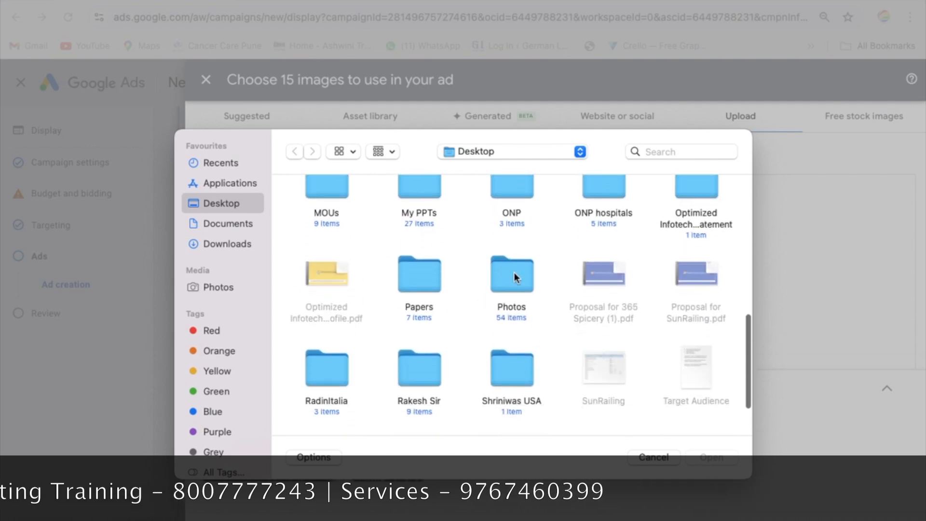
pyautogui.doubleClick(514, 271)
pyautogui.scroll(-3, 566, 294)
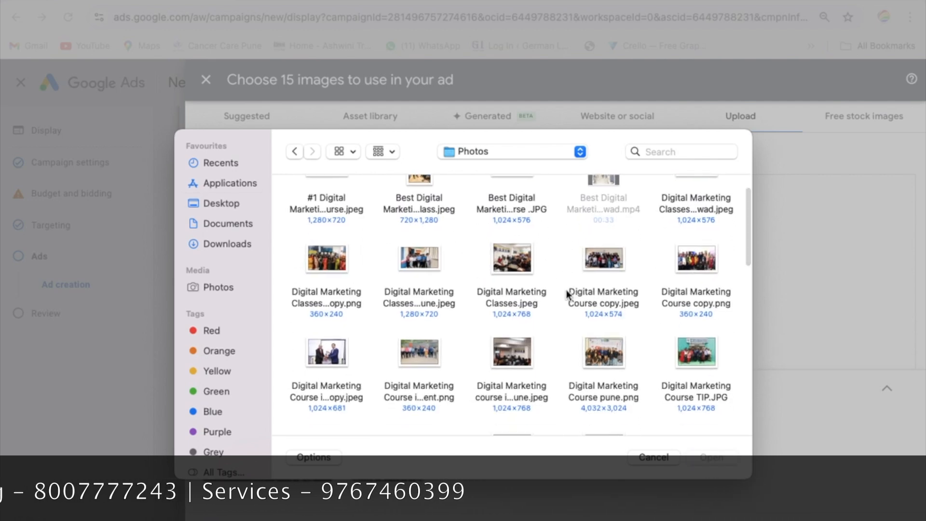
# Select the photos Digital Marketing Course copy.jpeg, Digital Marketing Course pune.png, Digital Marketing Course TIP.JPG and the 1,280×720 Digital Marketing Courses copy 2 photo together.
pyautogui.click(615, 262)
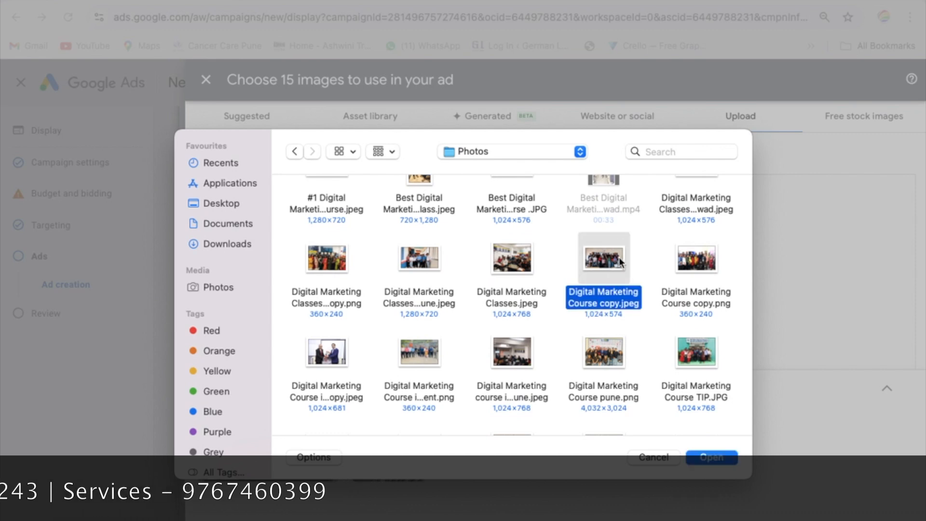
pyautogui.keyDown('super'); pyautogui.click(603, 353); pyautogui.keyUp('super')
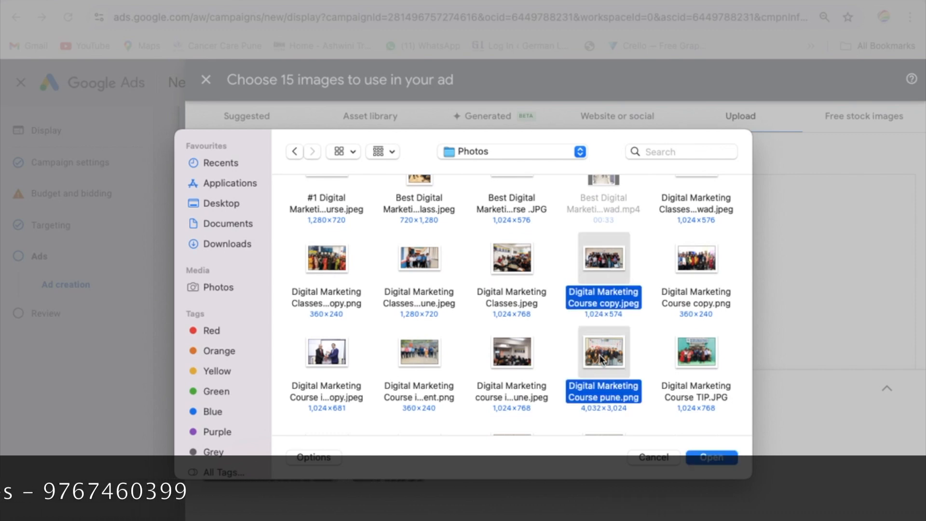
pyautogui.scroll(-2, 680, 292)
pyautogui.keyDown('super'); pyautogui.click(681, 294); pyautogui.keyUp('super')
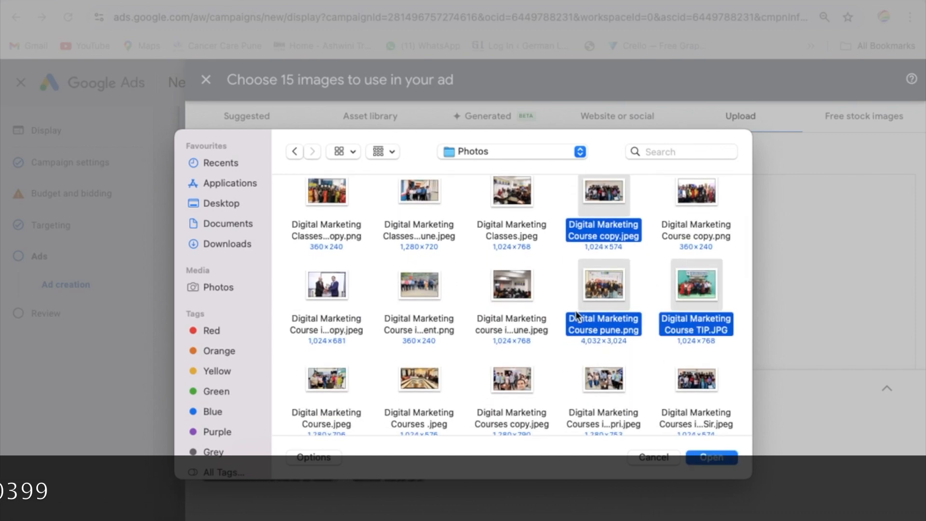
pyautogui.scroll(-2, 531, 293)
pyautogui.keyDown('super'); pyautogui.click(515, 295); pyautogui.keyUp('super')
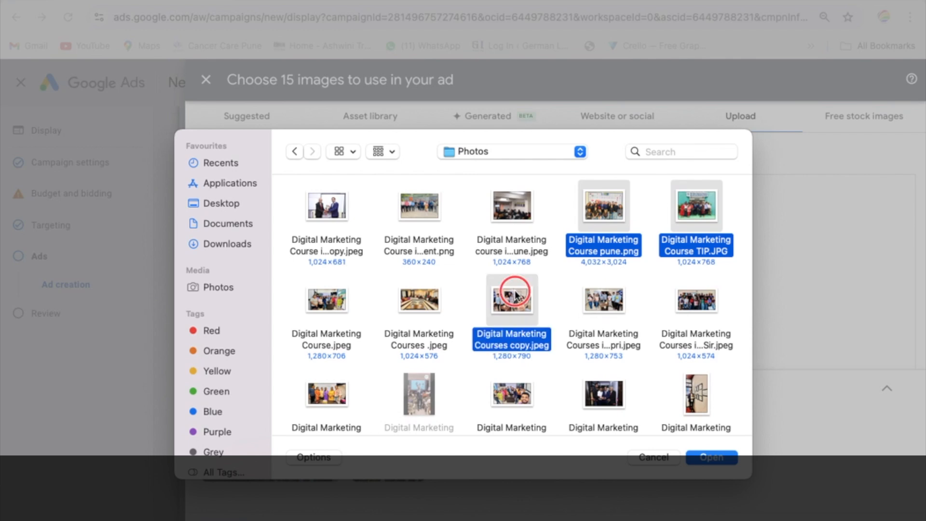
pyautogui.keyDown('super'); pyautogui.click(515, 295); pyautogui.keyUp('super')
pyautogui.scroll(-2, 533, 351)
pyautogui.keyDown('super'); pyautogui.click(522, 318); pyautogui.keyUp('super')
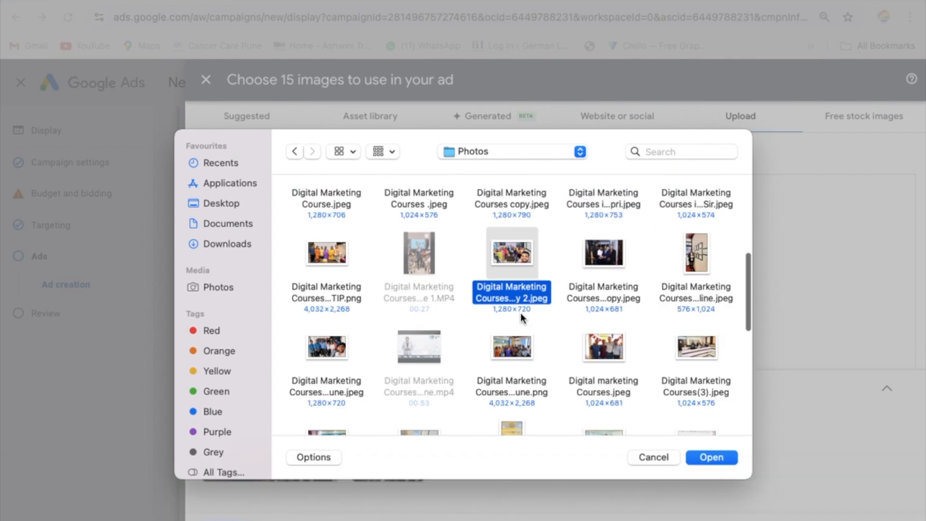
# Add the 4,032×2,268 Pune PNG, the 1,280×720 Pune JPEG and the first two group photos of the row below to the selection.
pyautogui.scroll(-2, 522, 317)
pyautogui.keyDown('super'); pyautogui.click(510, 318); pyautogui.keyUp('super')
pyautogui.keyDown('super'); pyautogui.click(322, 322); pyautogui.keyUp('super')
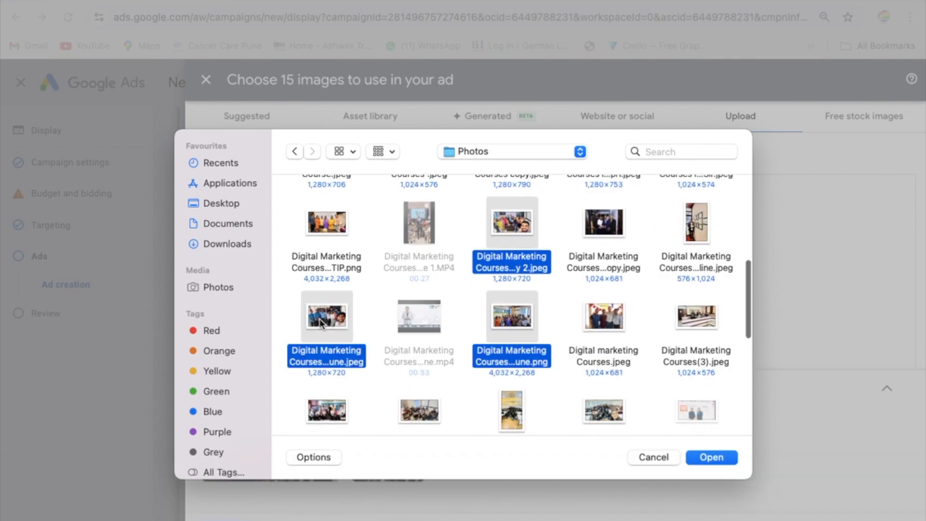
pyautogui.keyDown('super'); pyautogui.click(328, 416); pyautogui.keyUp('super')
pyautogui.keyDown('super'); pyautogui.click(407, 416); pyautogui.keyUp('super')
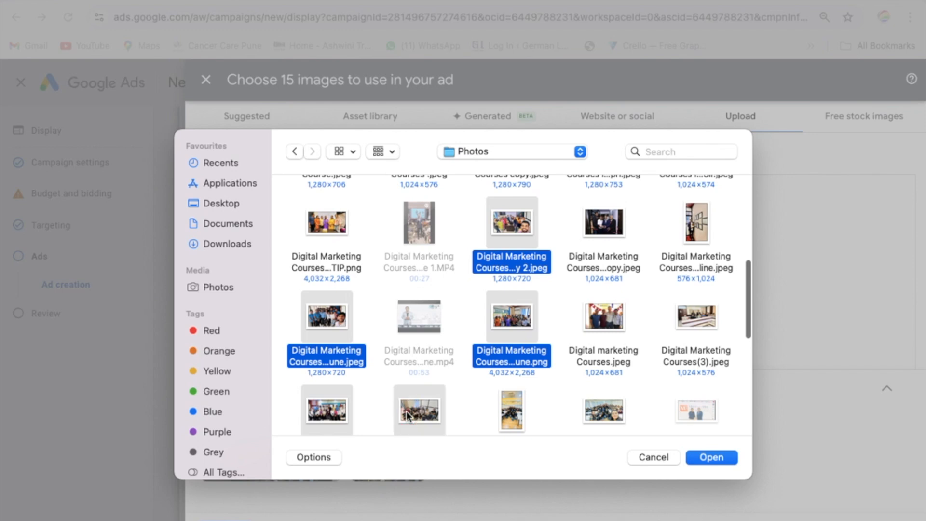
pyautogui.keyDown('super'); pyautogui.click(597, 412); pyautogui.keyUp('super')
pyautogui.keyDown('super'); pyautogui.click(596, 412); pyautogui.keyUp('super')
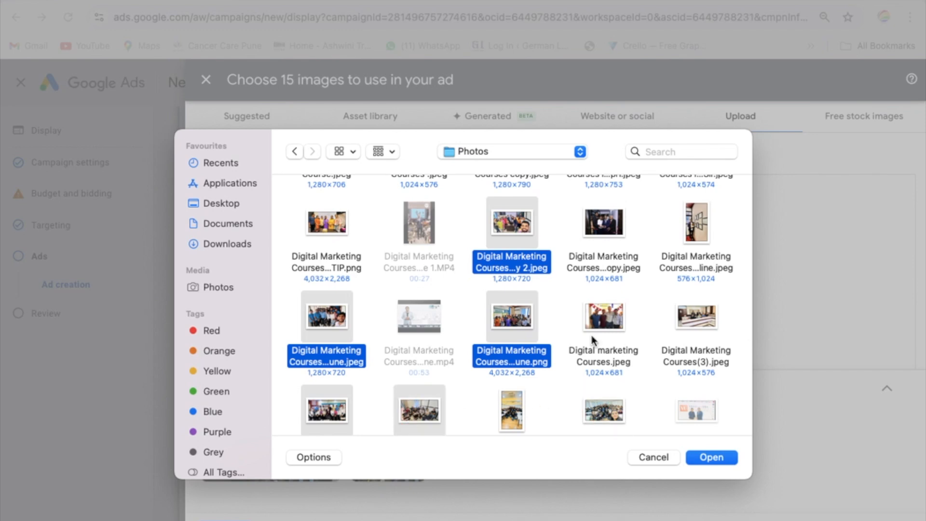
# Add the 1,024×574 Digital Marketing Courses group photo to the selection, upload the chosen photos and save the ad's images.
pyautogui.scroll(5, 592, 339)
pyautogui.keyDown('super'); pyautogui.click(695, 260); pyautogui.keyUp('super')
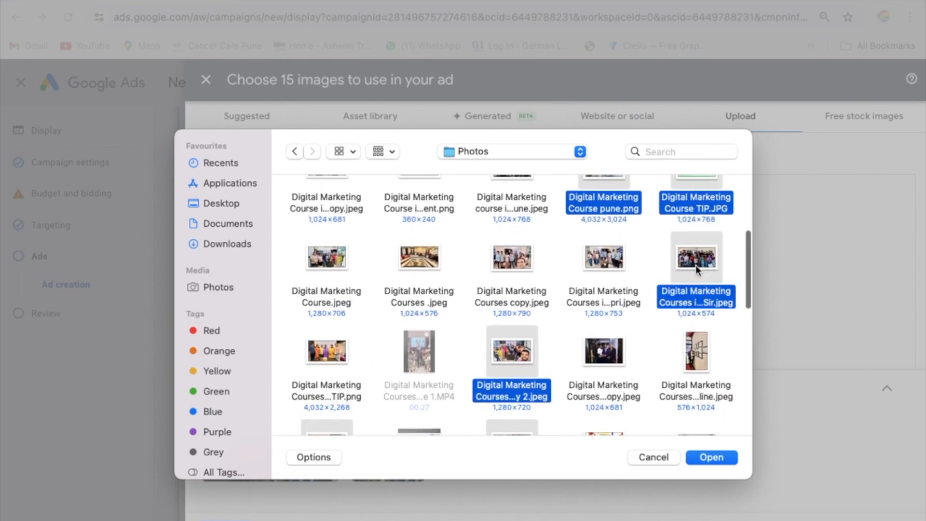
pyautogui.click(711, 457)
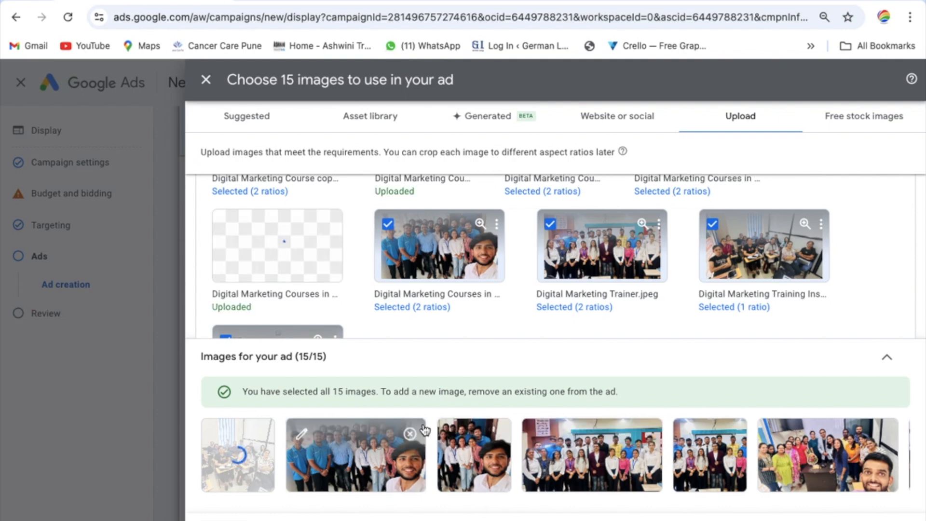
pyautogui.click(219, 520)
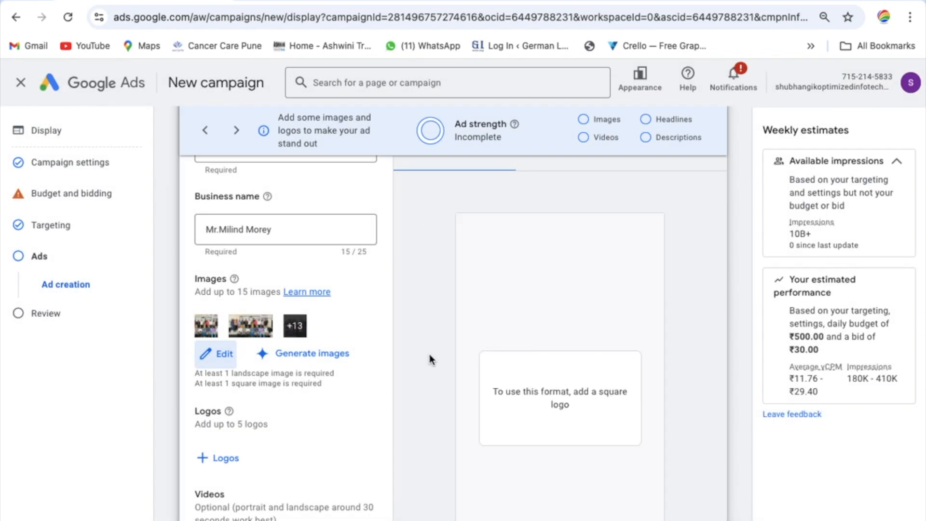
# Start adding logos to the ad and find the Training Institute Pune logos in the asset library.
pyautogui.scroll(-2, 430, 359)
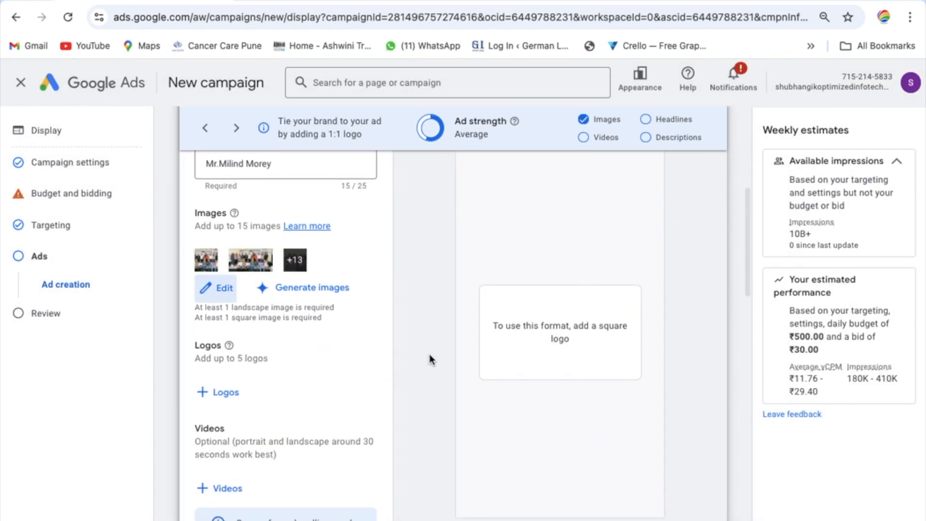
pyautogui.click(227, 392)
pyautogui.scroll(-2, 630, 328)
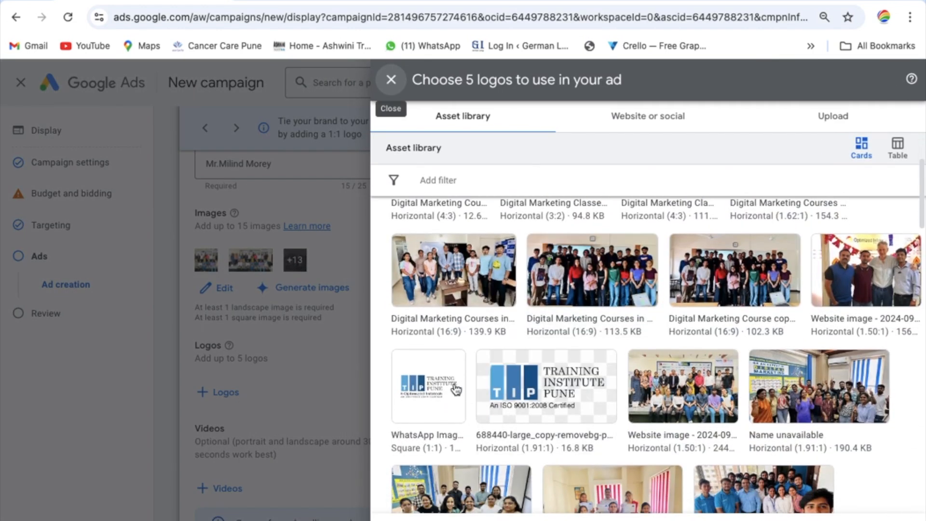
pyautogui.click(509, 395)
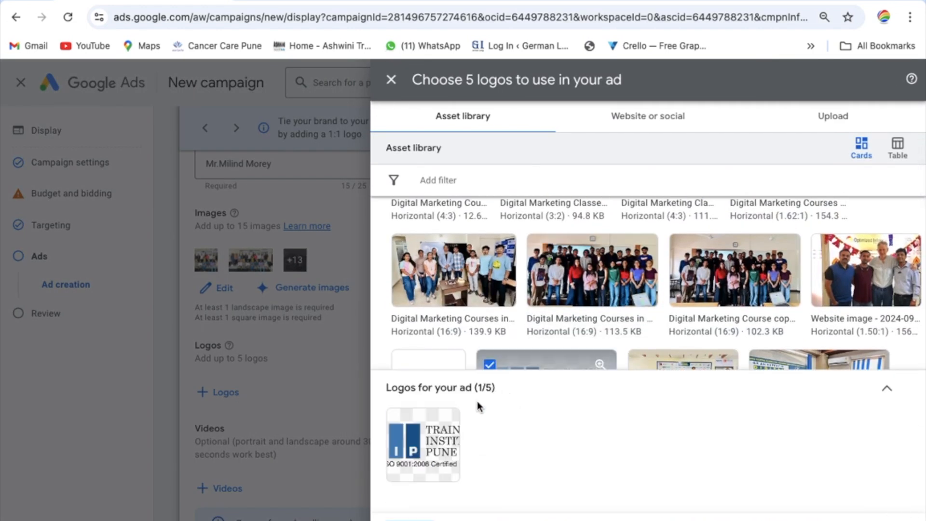
pyautogui.moveTo(428, 447)
pyautogui.click(444, 426)
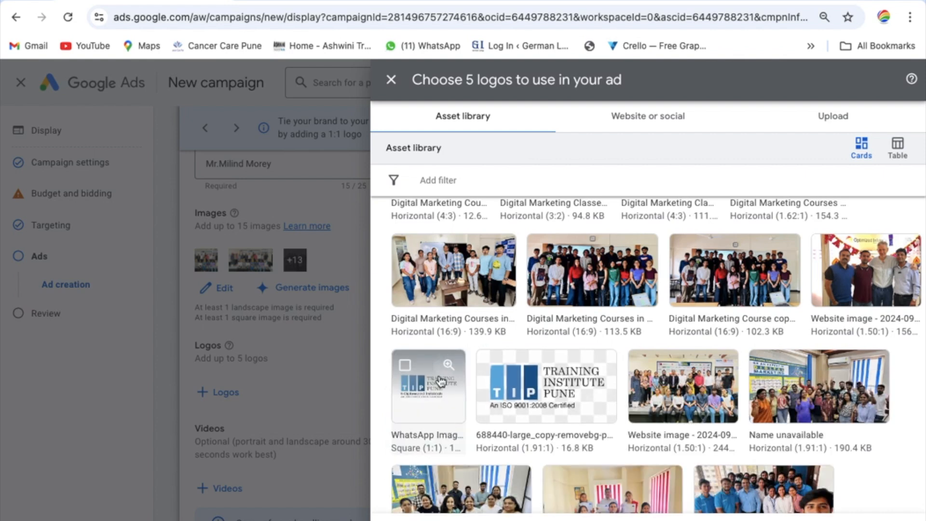
# View the square Training Institute Pune logo at full size, select it in its available ratios and save the ad's logos.
pyautogui.click(438, 379)
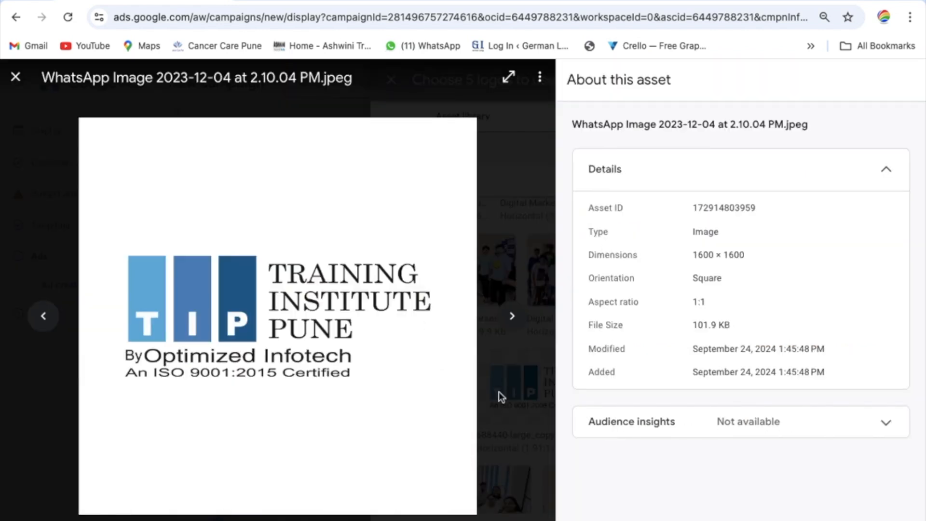
pyautogui.click(16, 78)
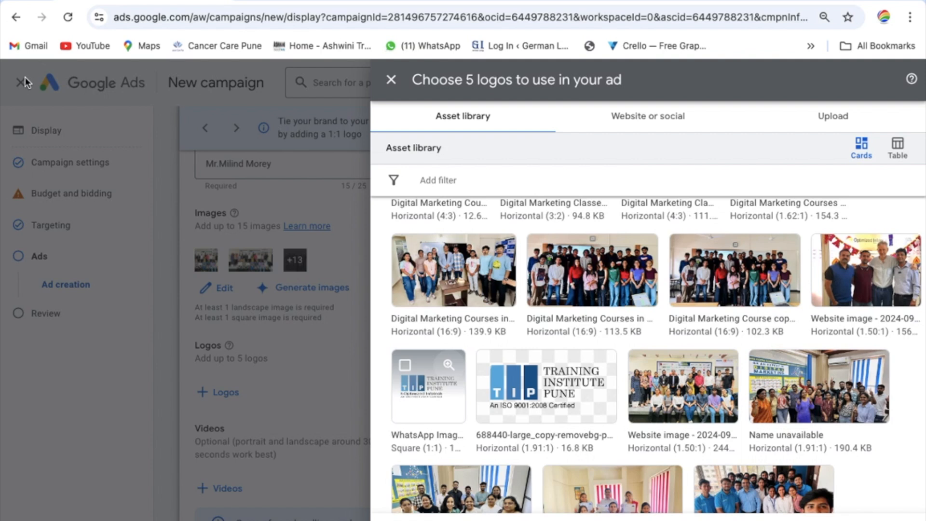
pyautogui.click(403, 368)
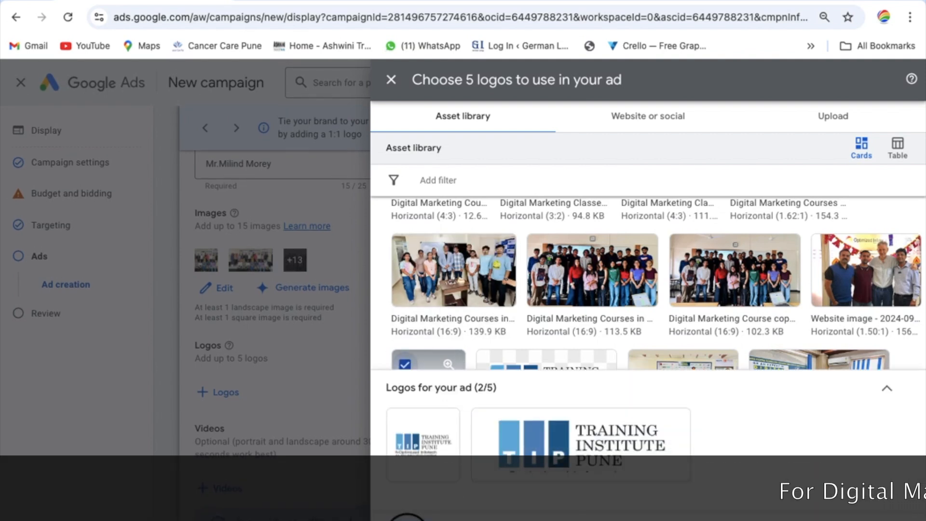
pyautogui.click(405, 513)
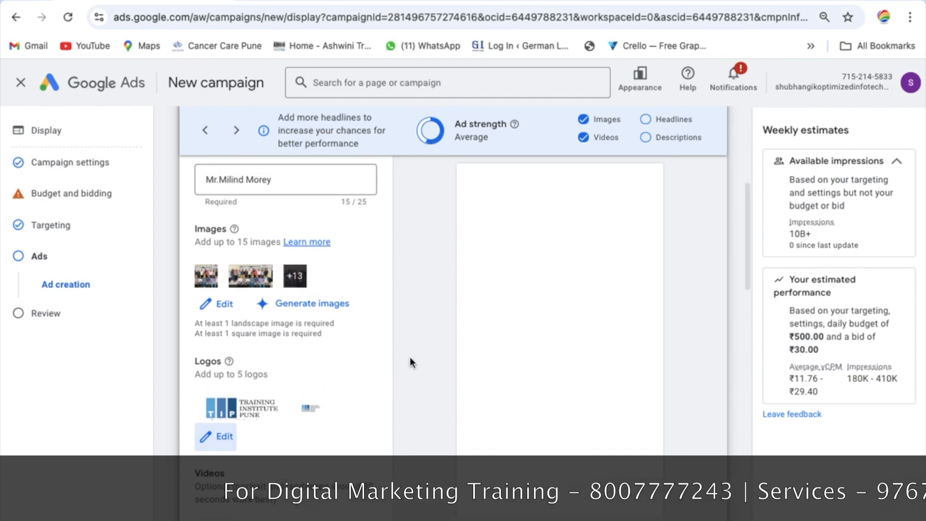
# Examine the ad's preview formats for websites and apps, expanding the list to show more of them.
pyautogui.scroll(-6, 409, 356)
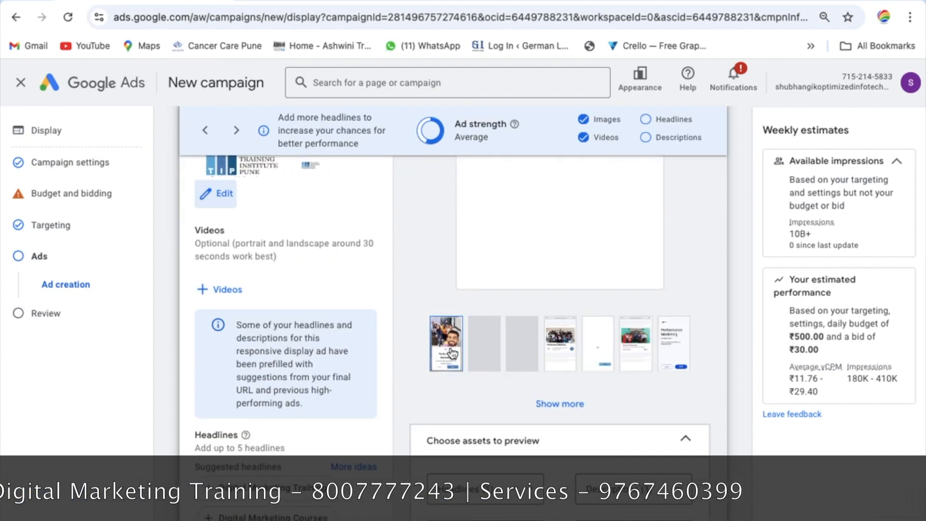
pyautogui.scroll(6, 451, 346)
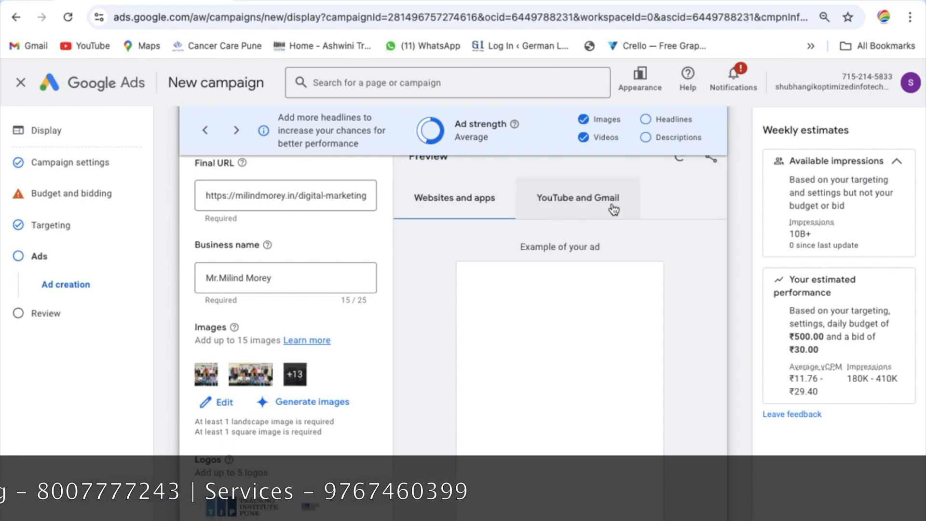
pyautogui.scroll(-6, 407, 260)
pyautogui.scroll(-3, 446, 304)
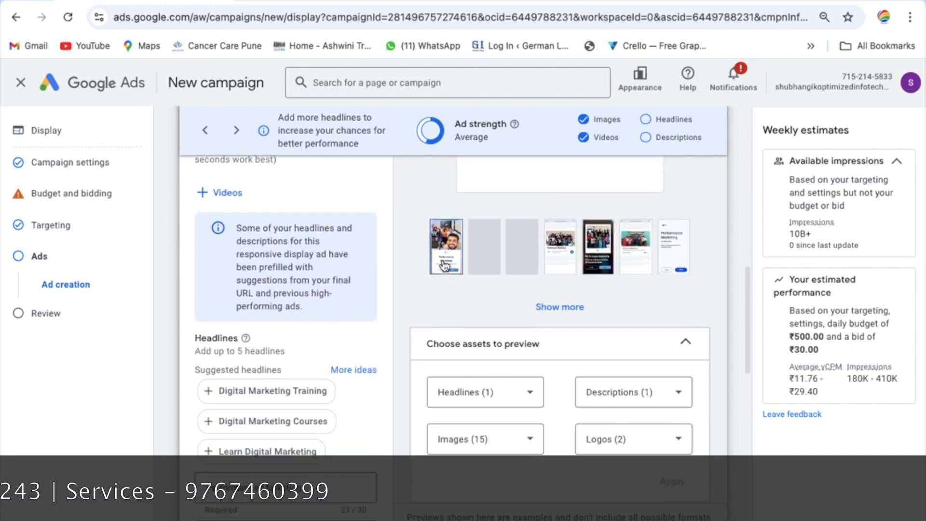
pyautogui.click(544, 305)
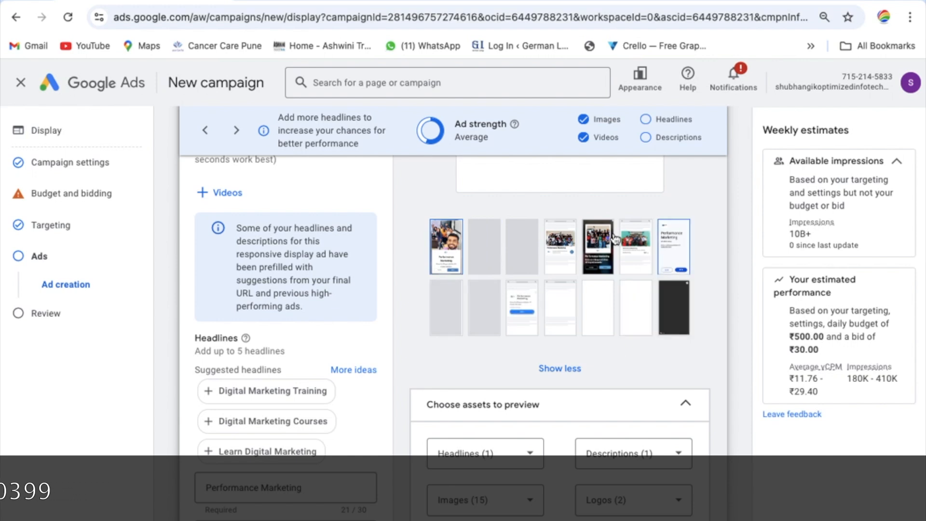
# Replace the prefilled first headline with "Digital Marketing Courses".
pyautogui.scroll(-3, 710, 260)
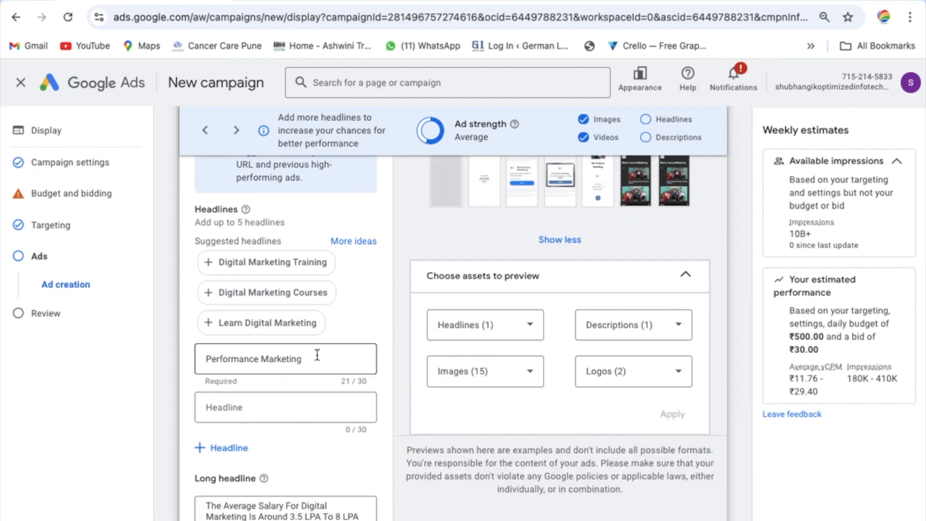
pyautogui.tripleClick(317, 354)
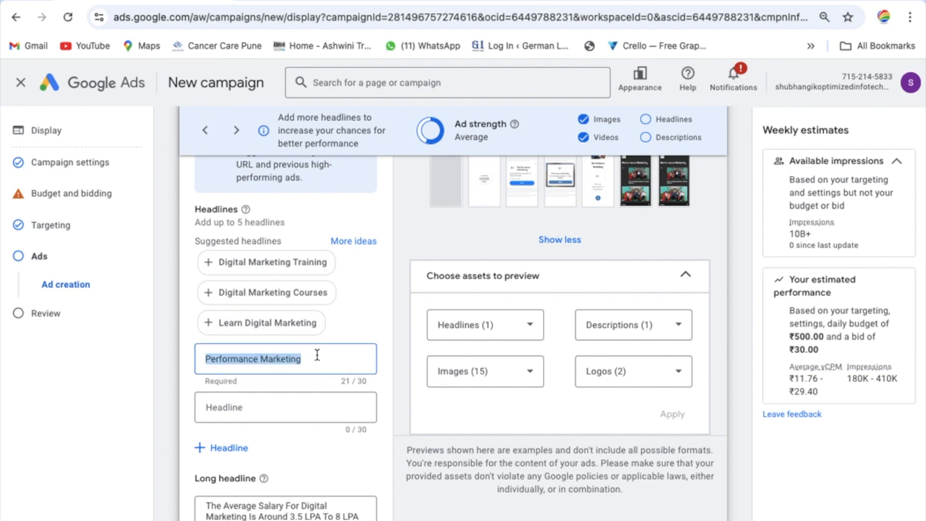
pyautogui.press('BackSpace')
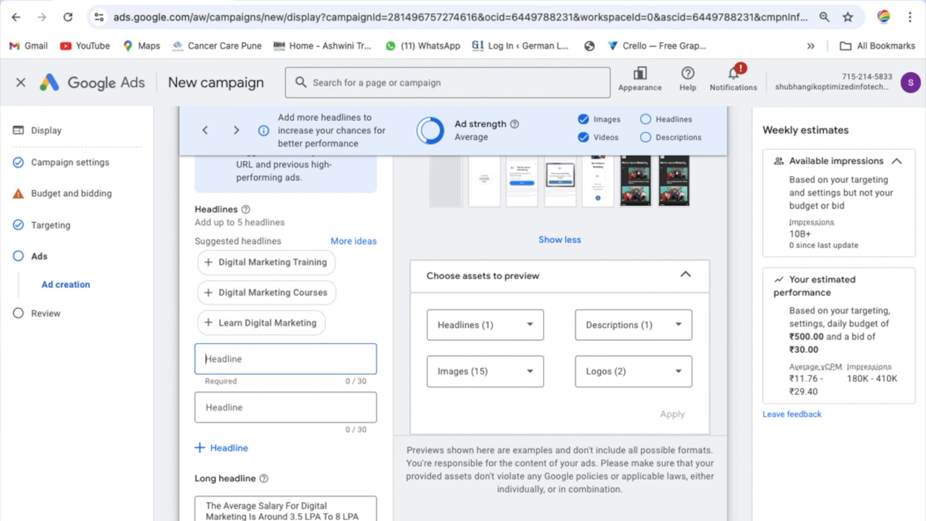
pyautogui.write('Digital Mark')
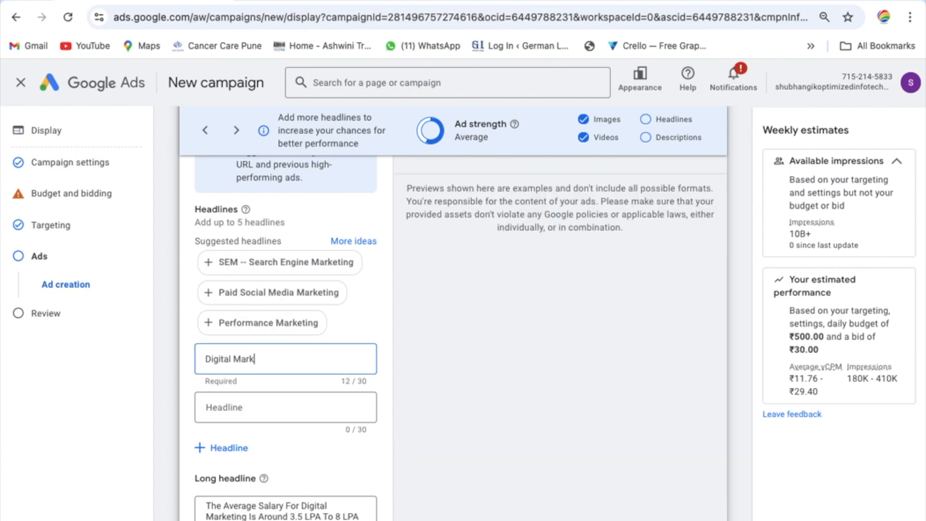
pyautogui.write('eting Courses')
# Add the suggested headline "Digital Marketing Training" and enter "Best Digital Marketing Classes" as the third headline.
pyautogui.click(289, 406)
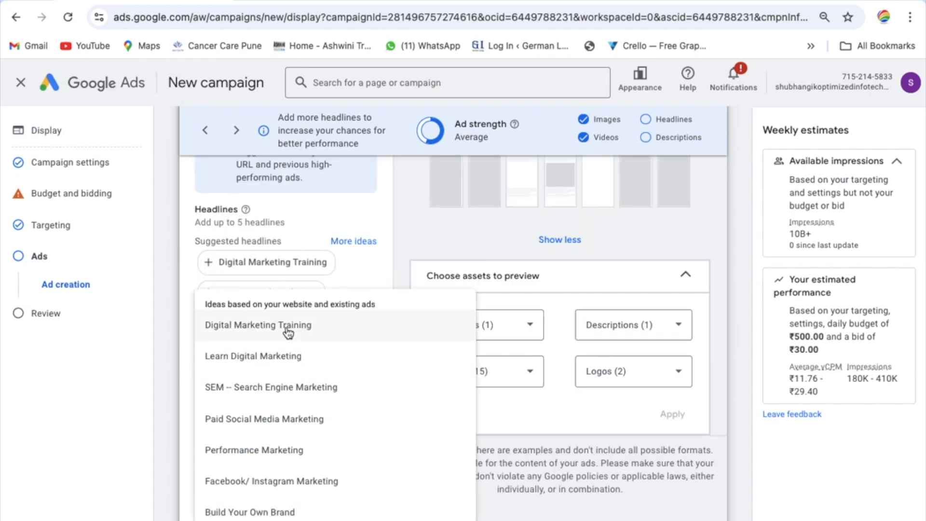
pyautogui.click(288, 331)
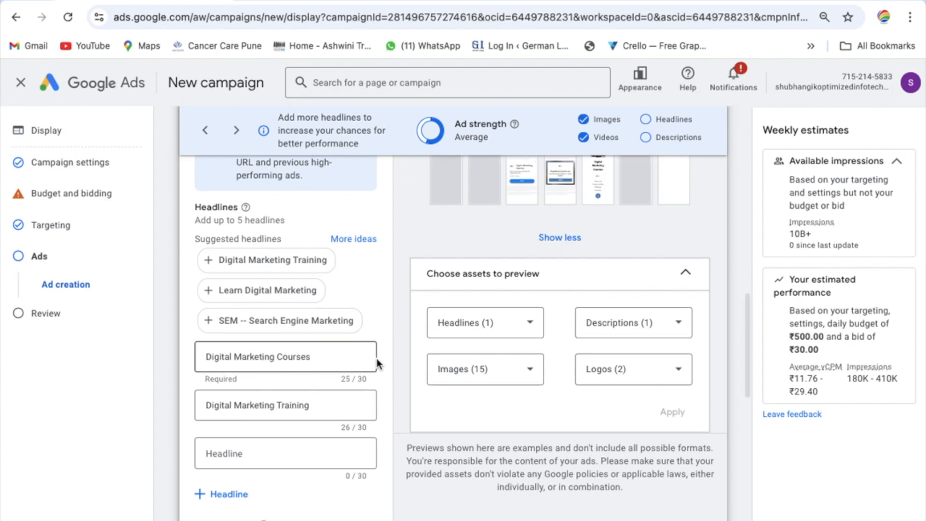
pyautogui.scroll(-2, 265, 418)
pyautogui.click(262, 368)
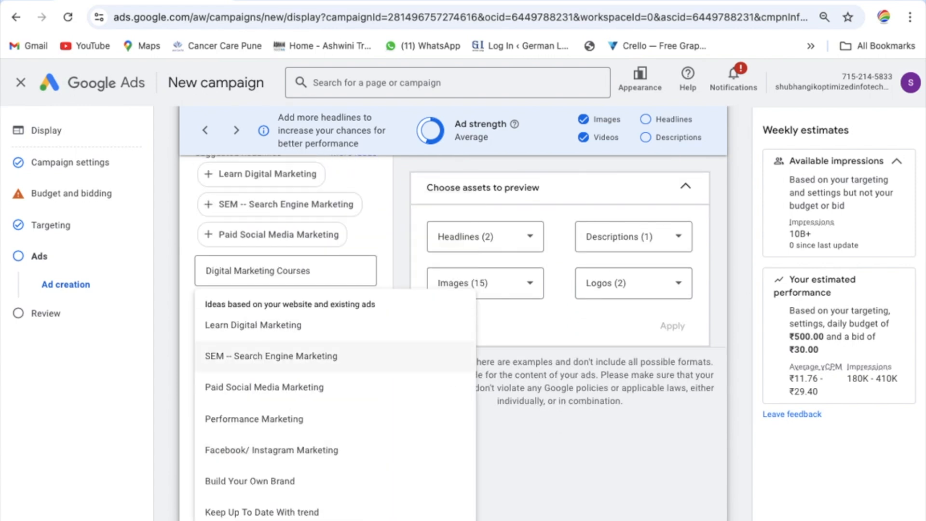
pyautogui.write('Best ')
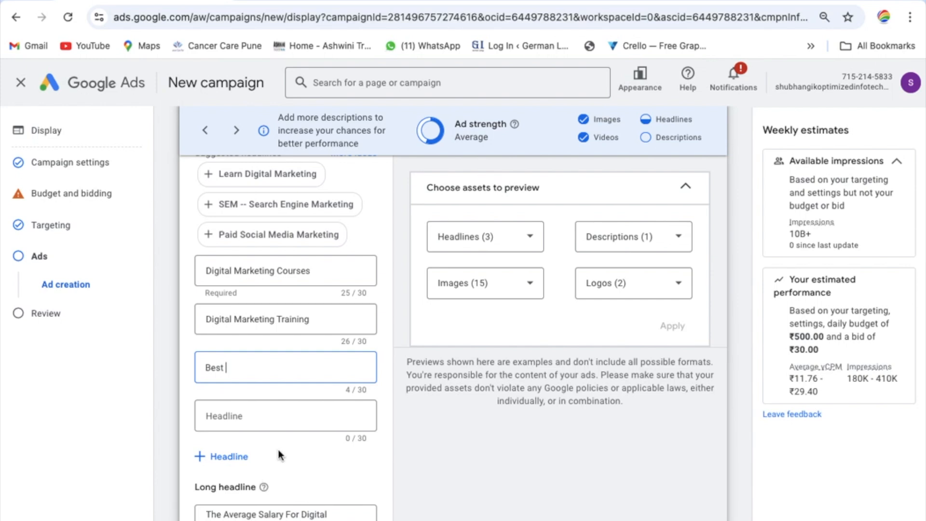
pyautogui.write('Digital Marketing Classes')
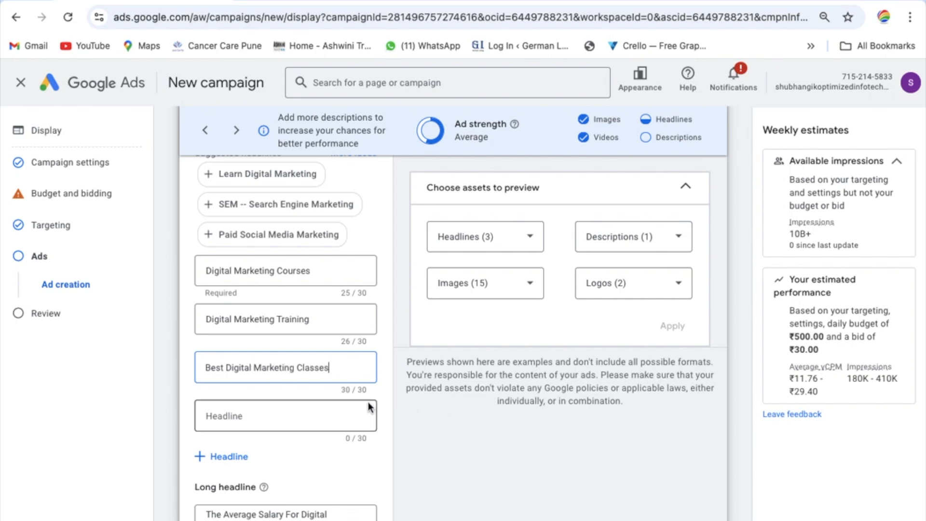
# Examine the ad's preview formats for YouTube and Gmail, including the Gmail preview in its open state.
pyautogui.scroll(-4, 270, 380)
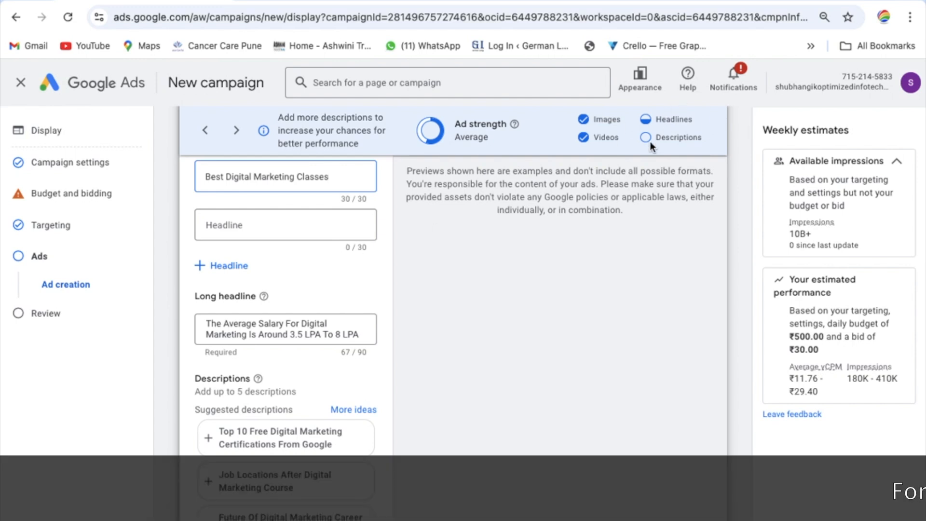
pyautogui.scroll(7, 592, 231)
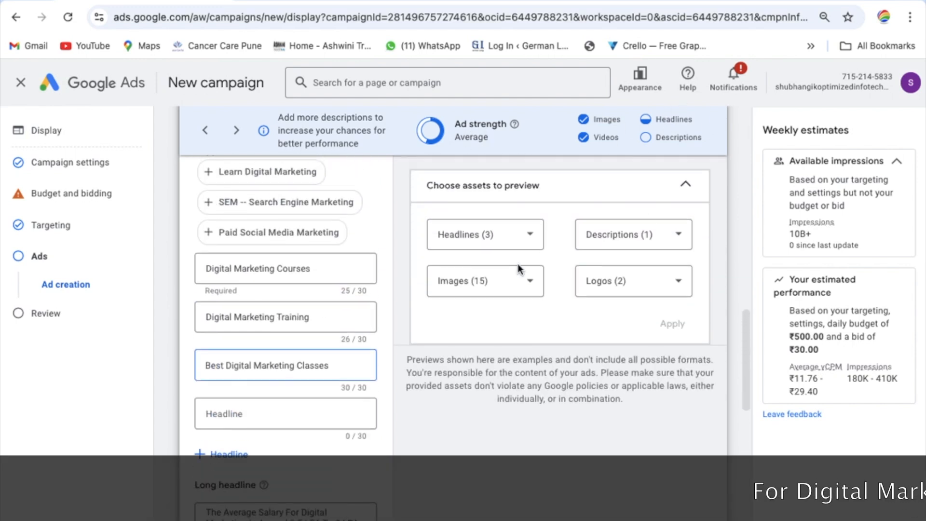
pyautogui.scroll(10, 517, 263)
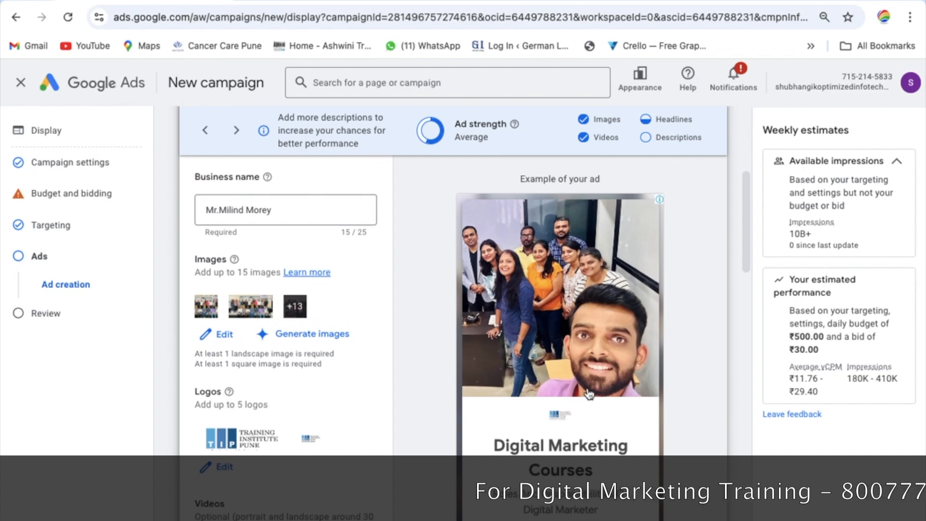
pyautogui.scroll(1, 588, 394)
pyautogui.scroll(1, 588, 394)
pyautogui.click(573, 205)
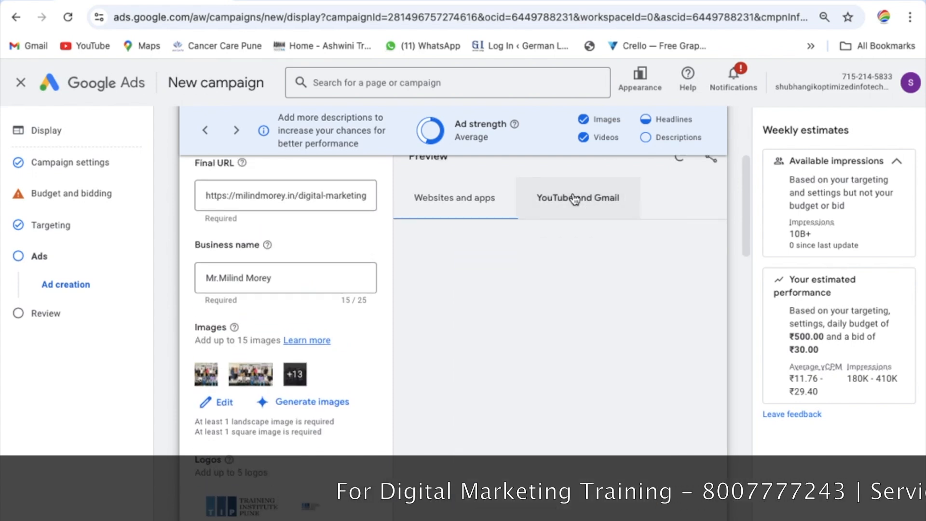
pyautogui.scroll(-1, 663, 359)
pyautogui.scroll(-5, 683, 359)
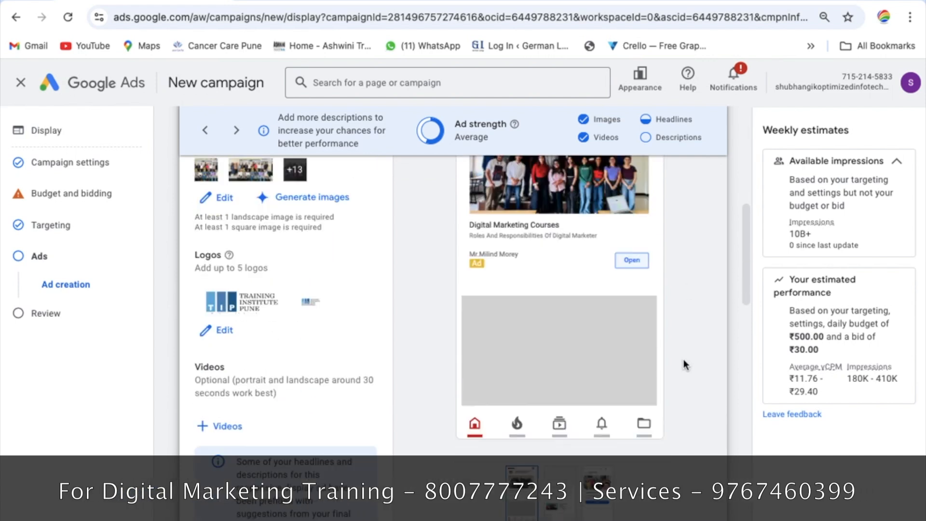
pyautogui.click(597, 414)
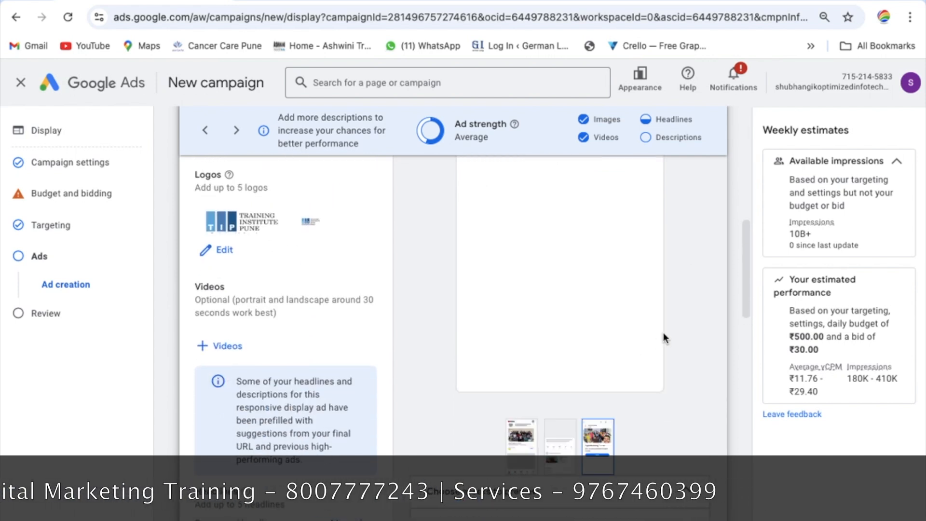
pyautogui.scroll(5, 663, 332)
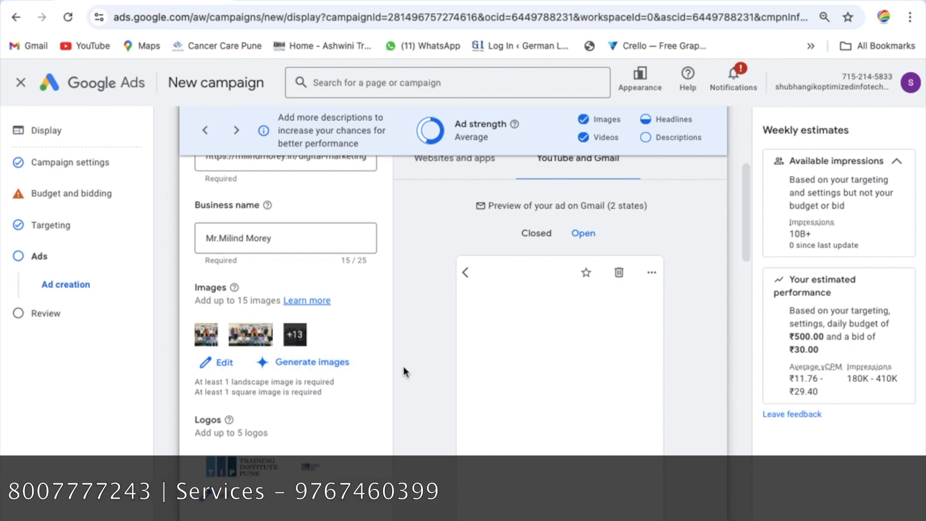
pyautogui.scroll(-7, 439, 362)
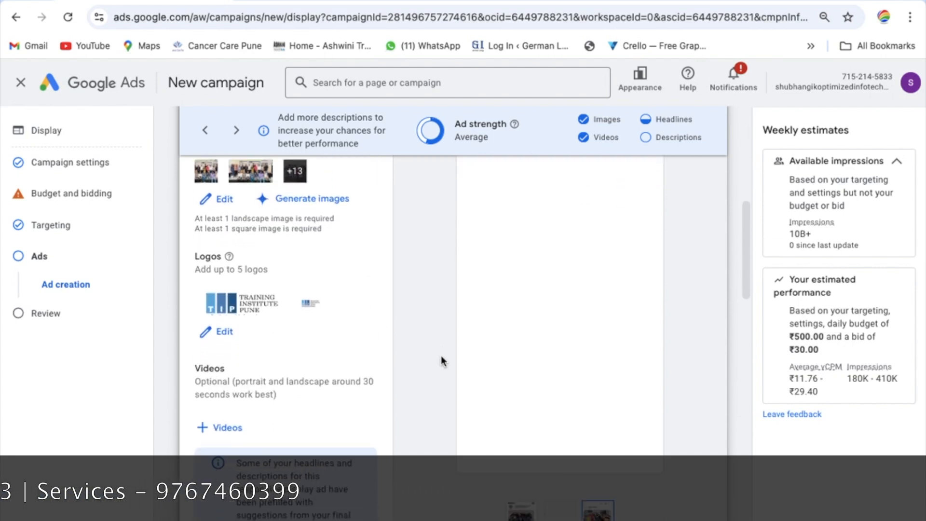
pyautogui.scroll(-3, 440, 355)
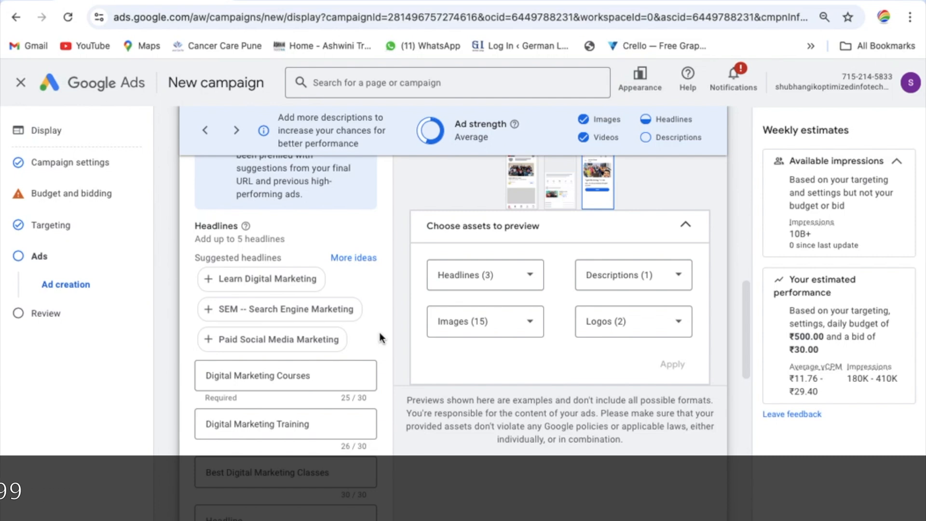
# Add the suggested descriptions on the top 10 free Google certifications, the top 11 digital marketer skills and the future digital marketing career in India.
pyautogui.scroll(-7, 378, 338)
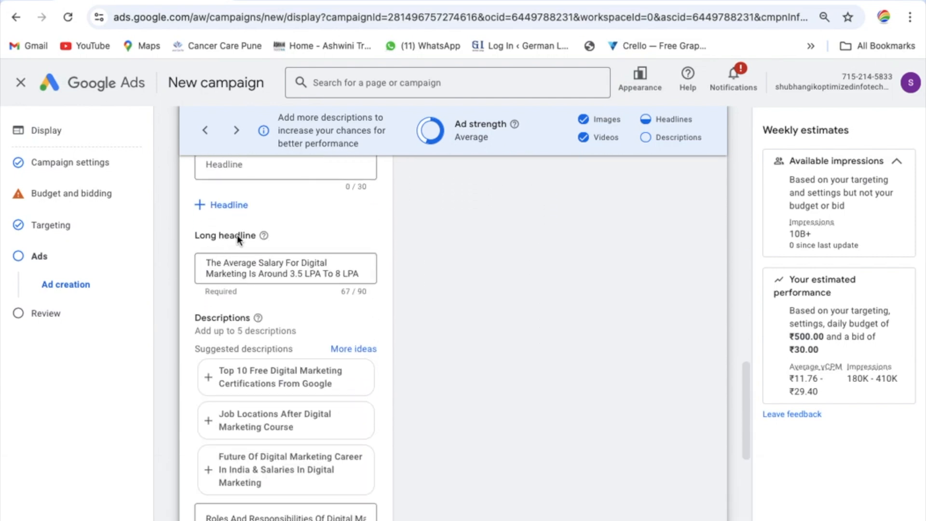
pyautogui.click(361, 271)
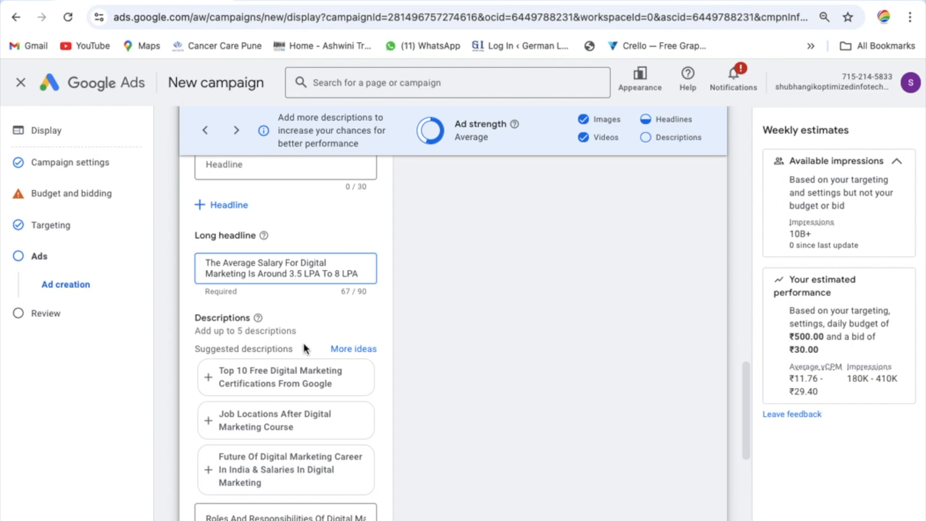
pyautogui.scroll(-2, 304, 348)
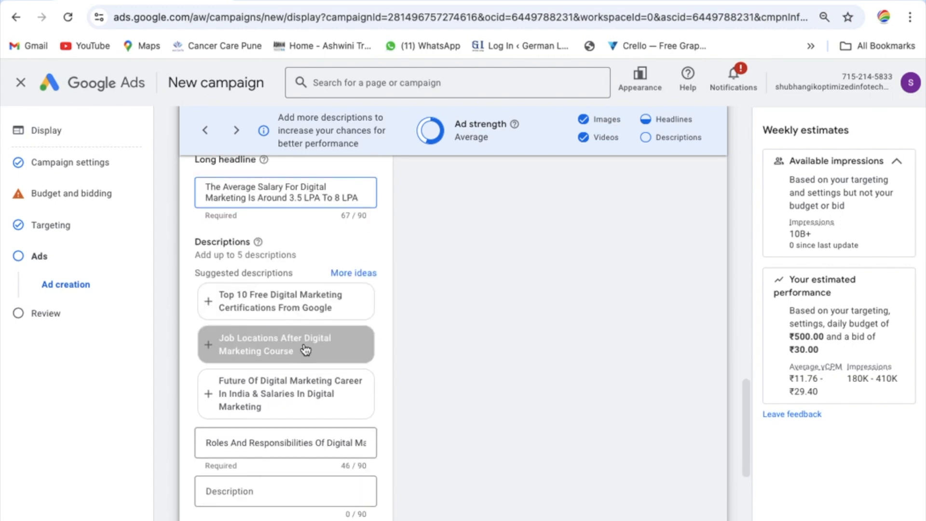
pyautogui.click(209, 290)
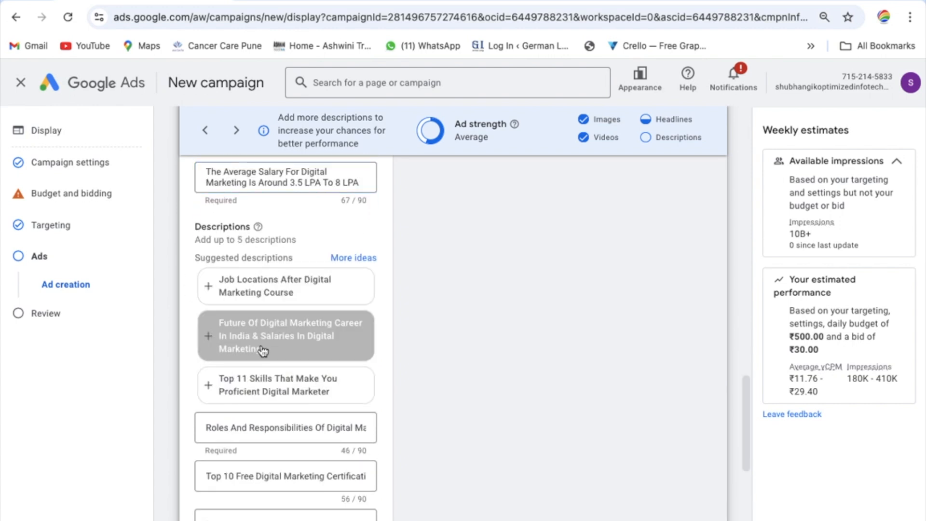
pyautogui.scroll(-1, 263, 351)
pyautogui.click(208, 328)
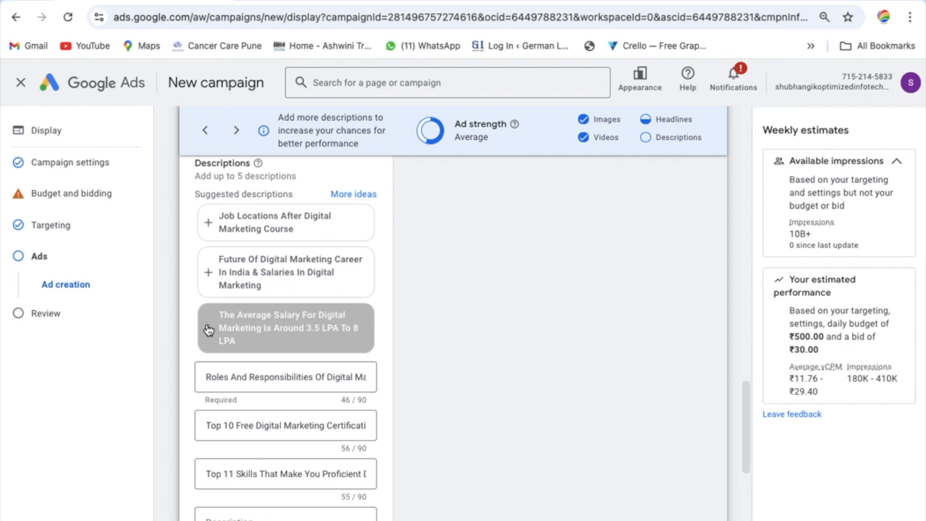
pyautogui.click(212, 289)
pyautogui.scroll(-2, 298, 319)
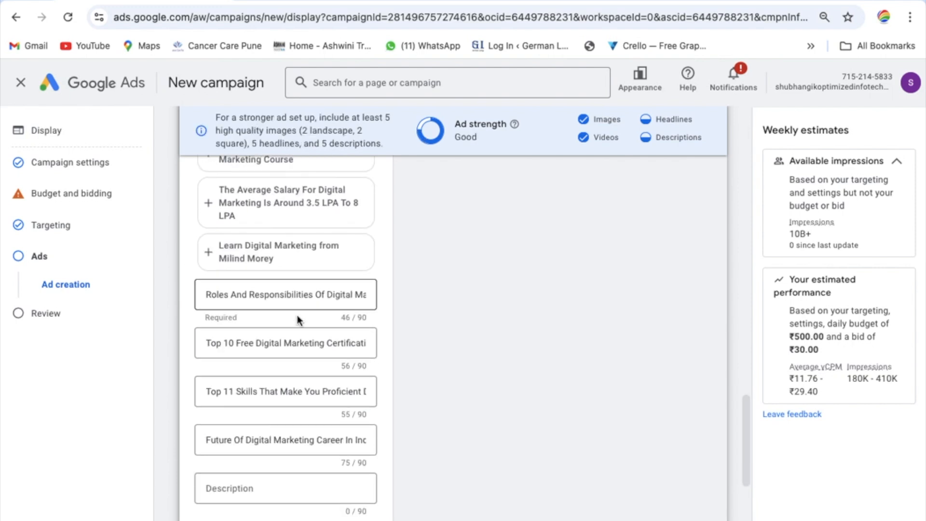
# Add the suggested headlines "SEM -- Search Engine Marketing" and "Paid Social Media Marketing" to fill all five headlines.
pyautogui.scroll(-4, 251, 431)
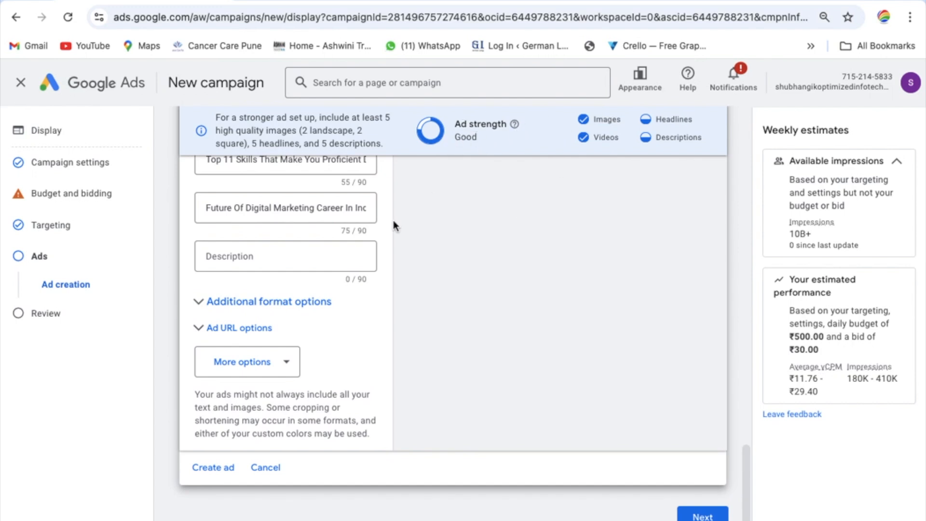
pyautogui.scroll(10, 360, 249)
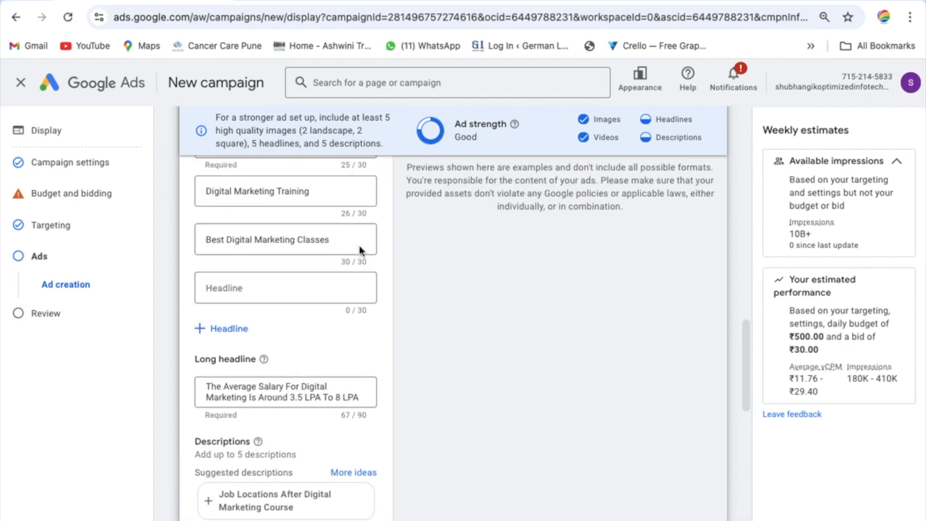
pyautogui.scroll(3, 360, 245)
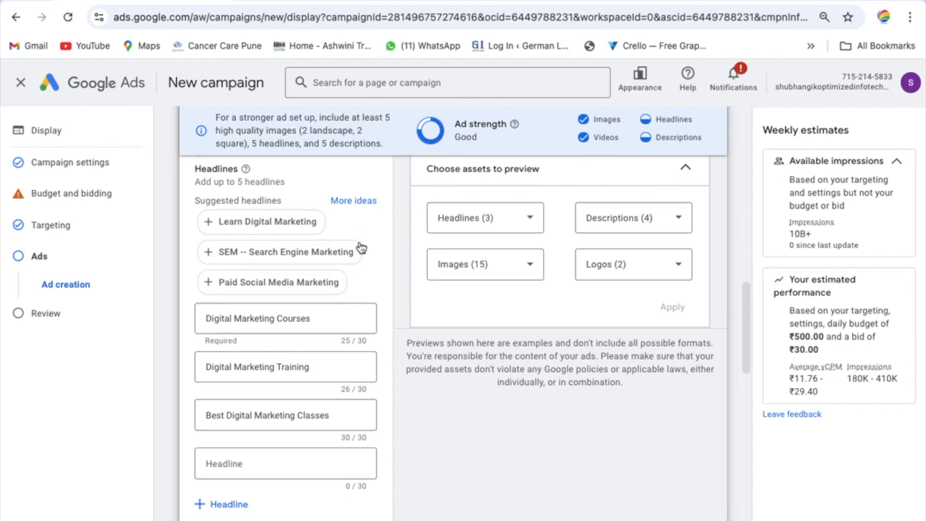
pyautogui.click(361, 248)
pyautogui.click(276, 187)
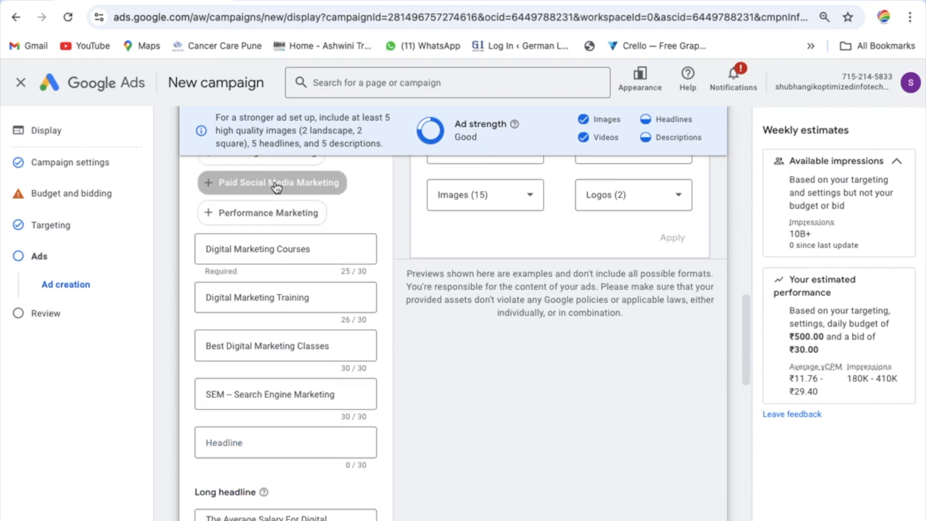
pyautogui.click(287, 183)
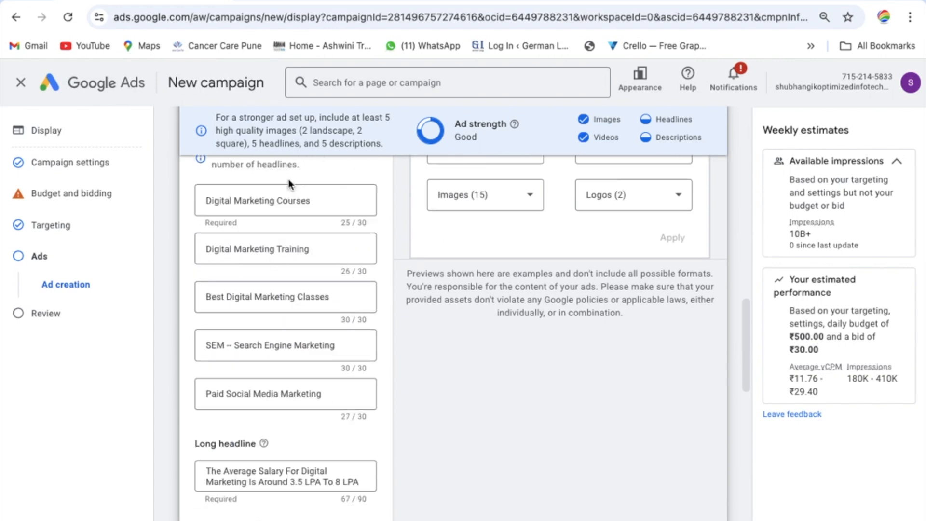
# Add the suggested text "The Average Salary For Digital Marketing Is Around 3.5 LPA To 8 LPA" as the fifth description.
pyautogui.scroll(-2, 291, 297)
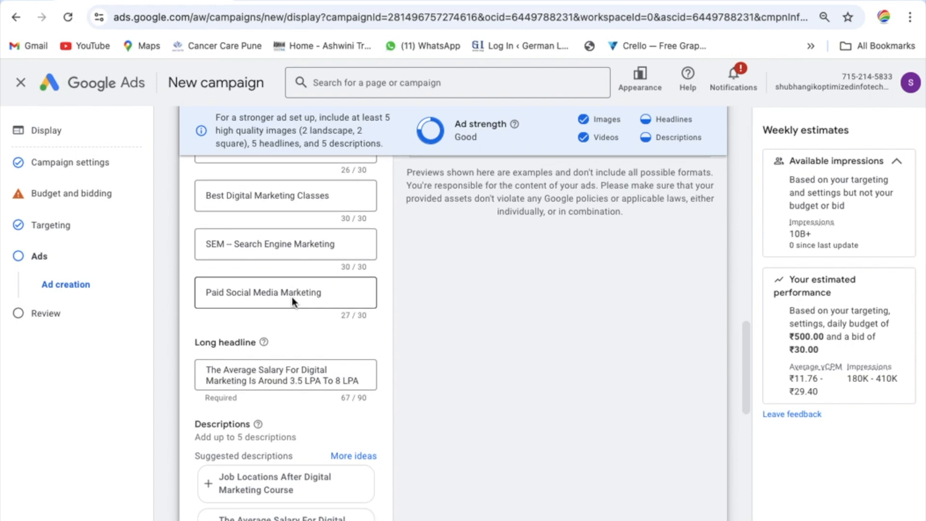
pyautogui.scroll(8, 291, 296)
pyautogui.scroll(1, 292, 298)
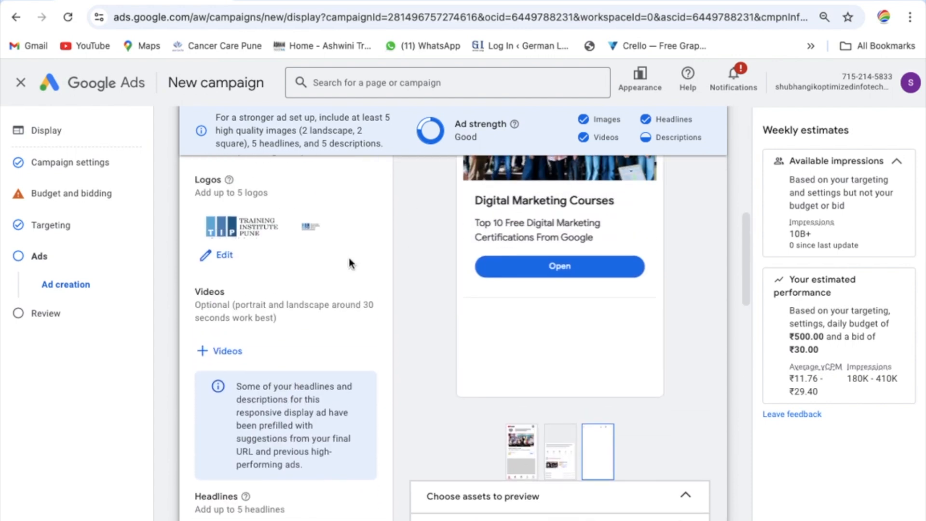
pyautogui.scroll(-5, 351, 262)
pyautogui.scroll(-2, 351, 262)
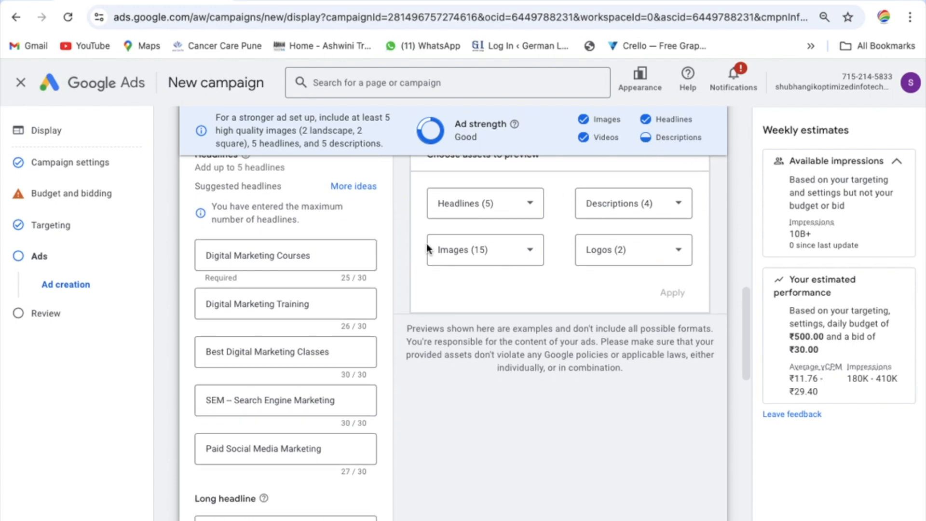
pyautogui.scroll(-7, 361, 280)
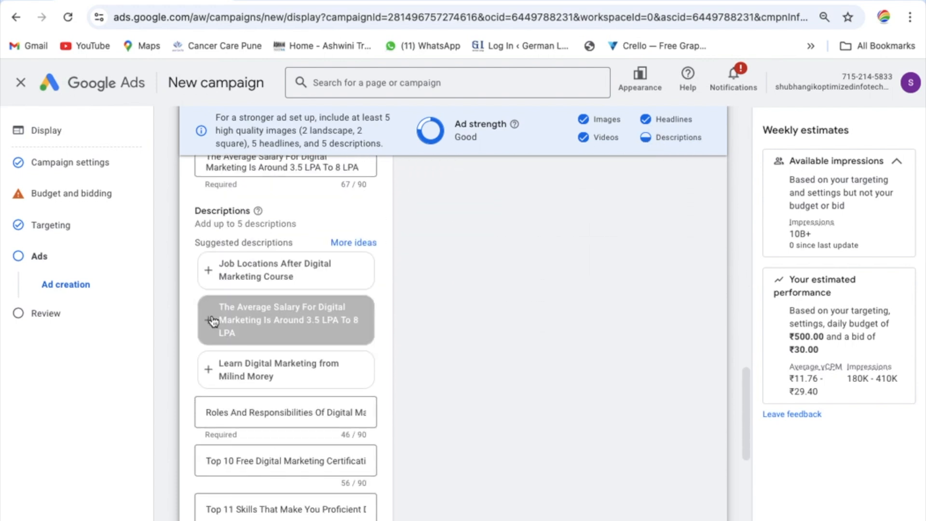
pyautogui.click(215, 314)
pyautogui.scroll(-5, 211, 331)
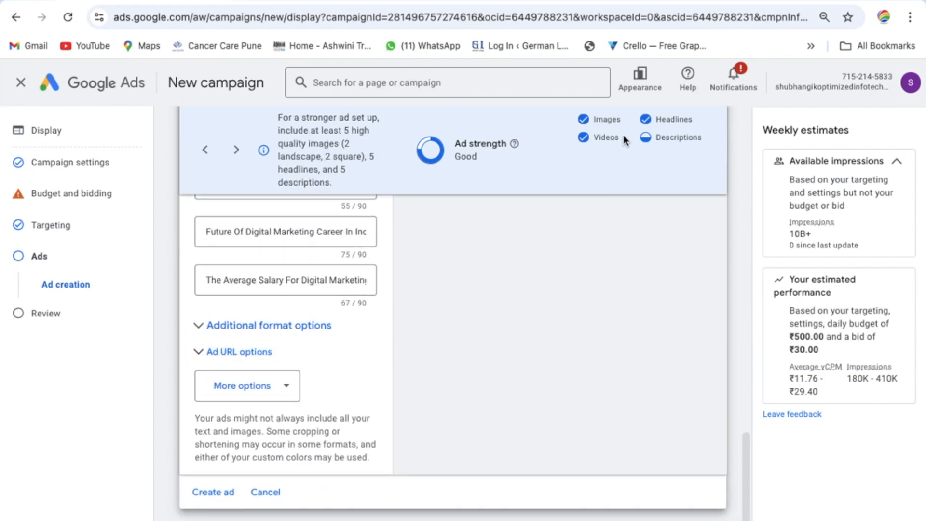
# Check the completed ad's preview, continue to the campaign review and cancel the identity confirmation.
pyautogui.scroll(15, 548, 290)
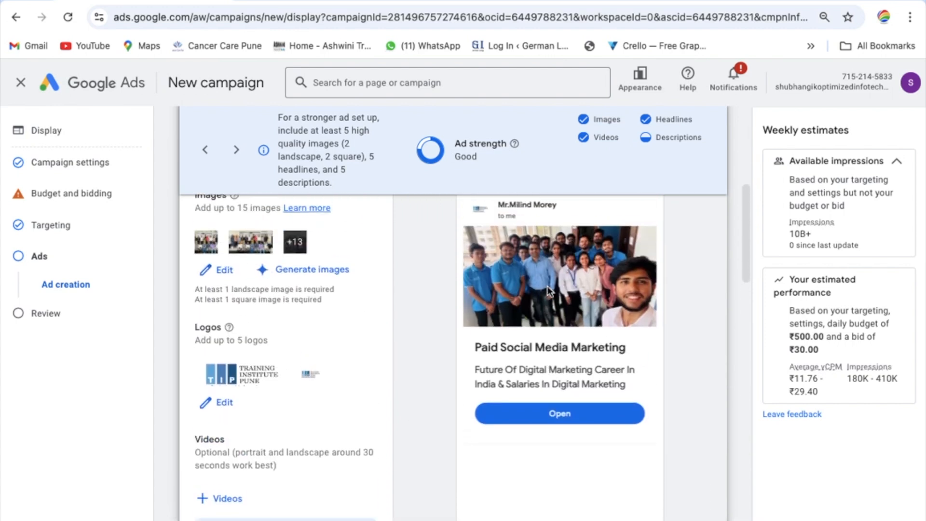
pyautogui.scroll(-10, 567, 337)
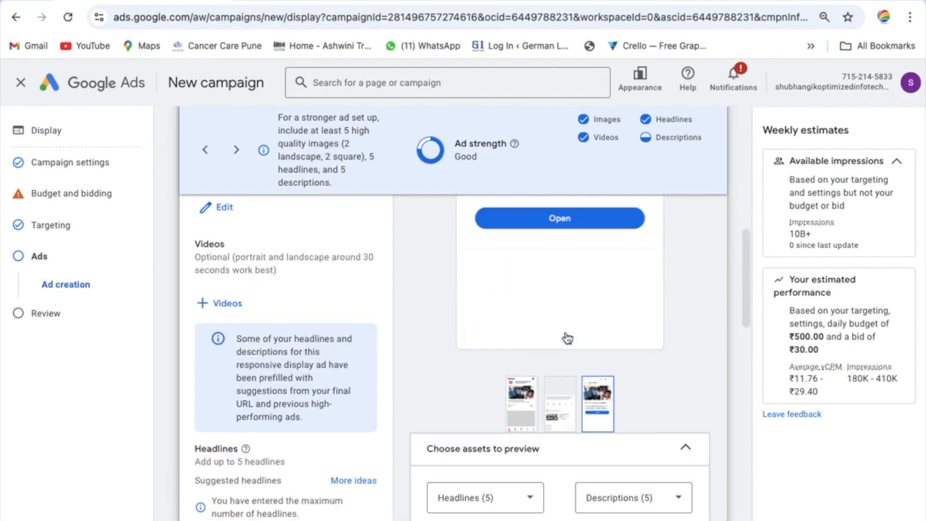
pyautogui.scroll(-5, 567, 339)
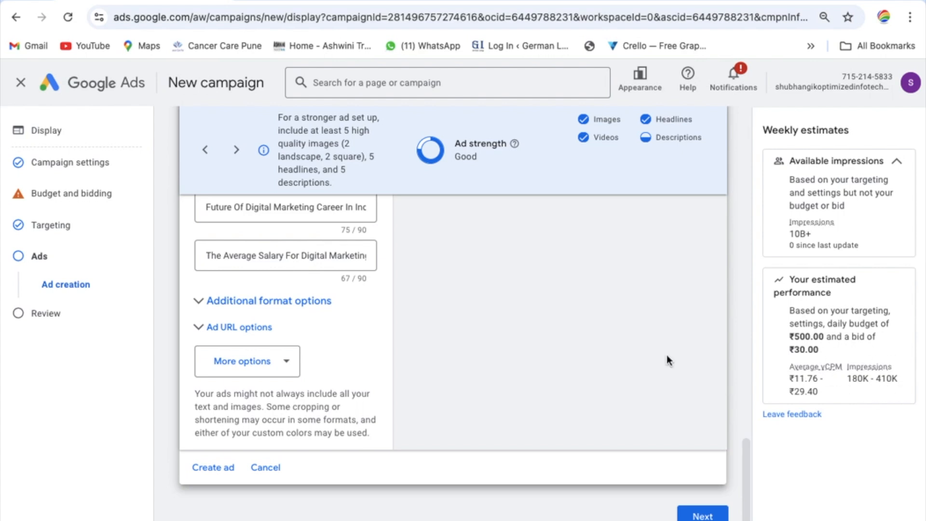
pyautogui.click(703, 514)
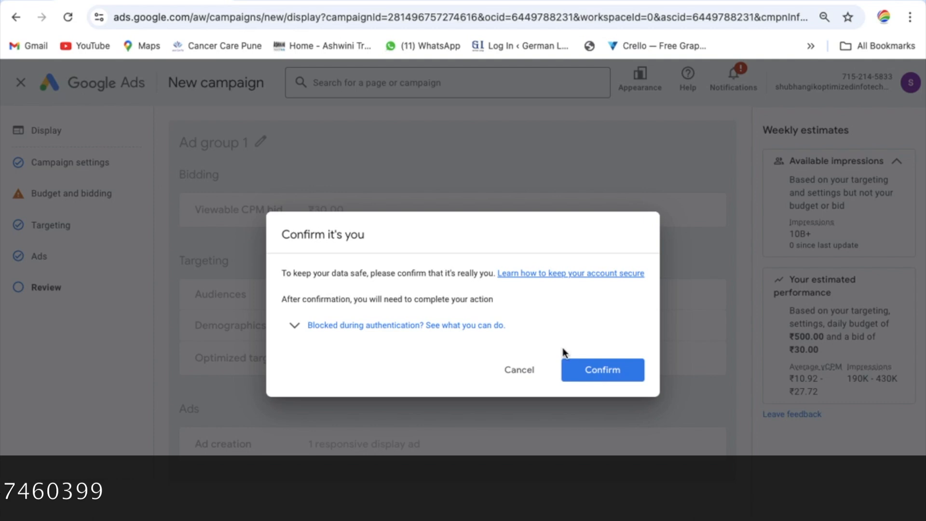
pyautogui.click(520, 370)
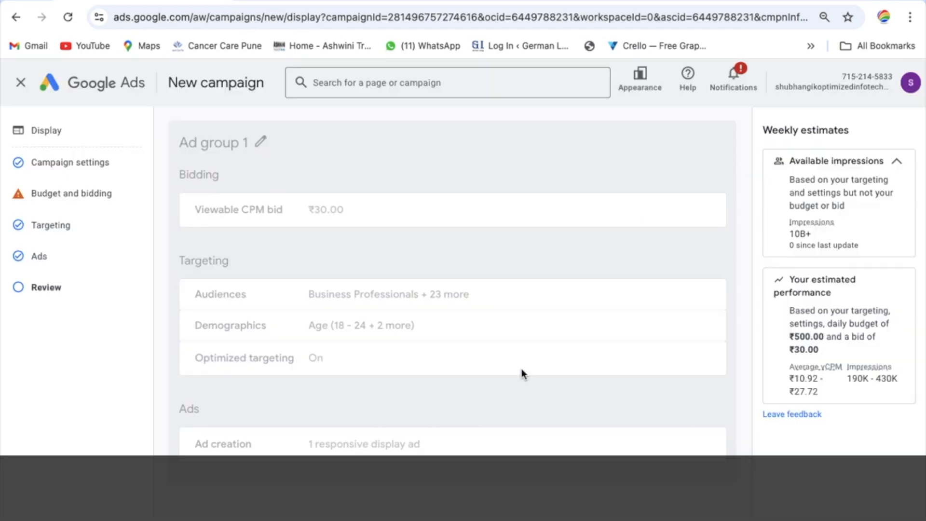
# Leave the campaign setup for the account overview and open the billing summary.
pyautogui.click(111, 89)
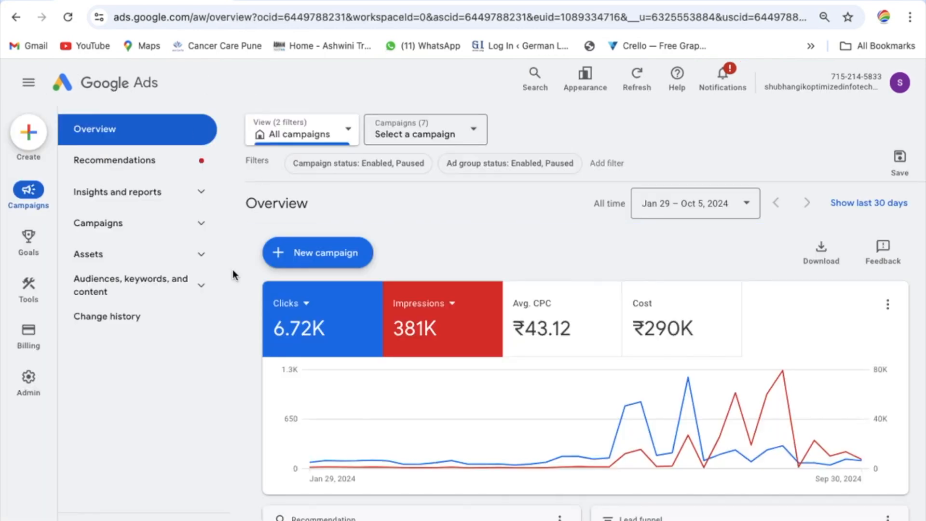
pyautogui.moveTo(30, 339)
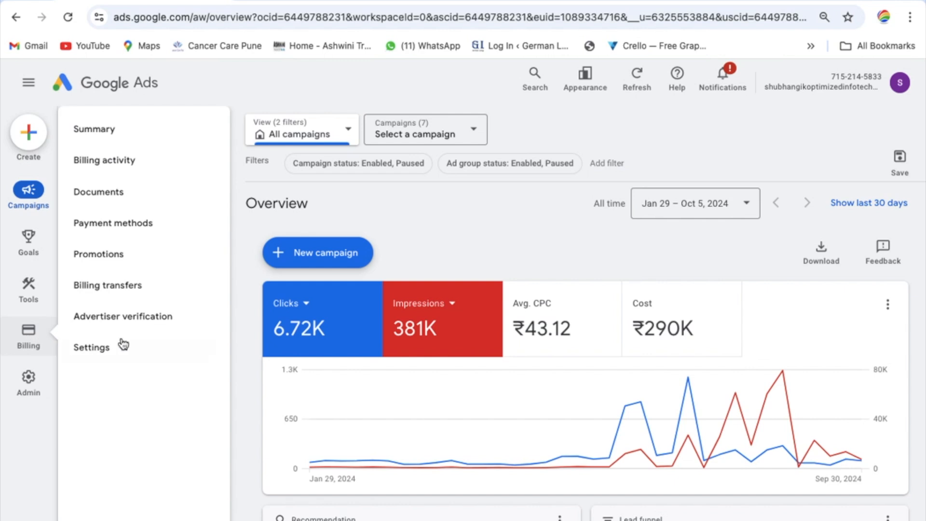
pyautogui.click(121, 129)
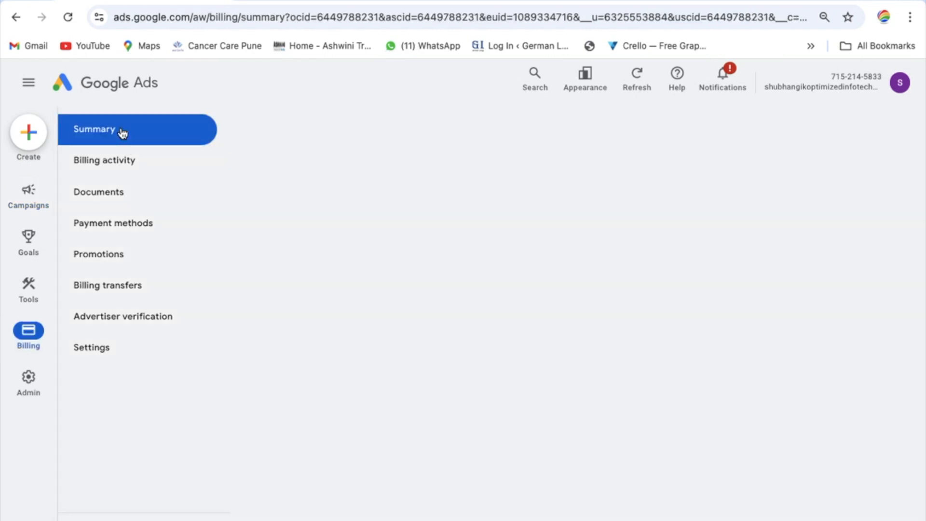